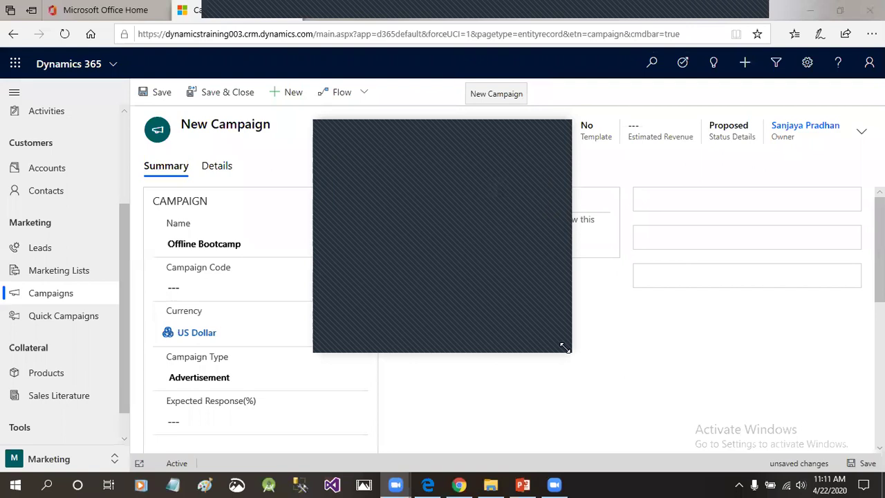
Append 'Campign for Armband' to the campaign name and enter campaign code CAMP001.
left_click_drag(565, 348, 584, 398)
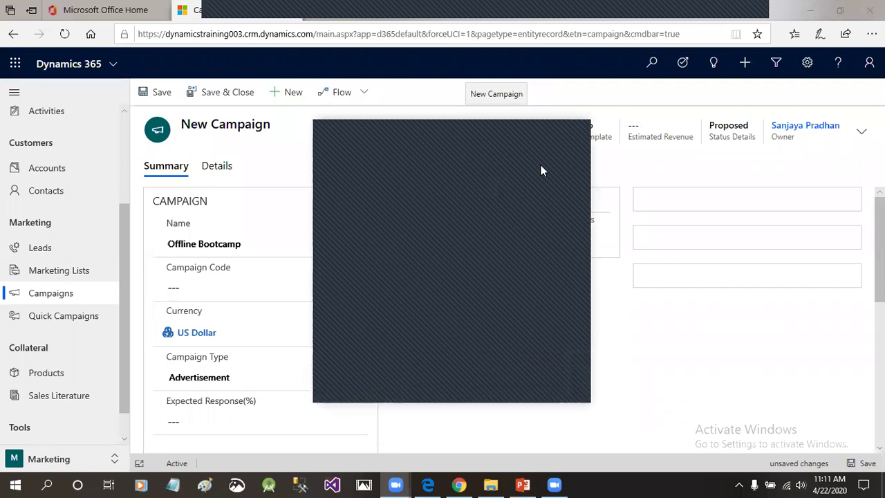
left_click(571, 137)
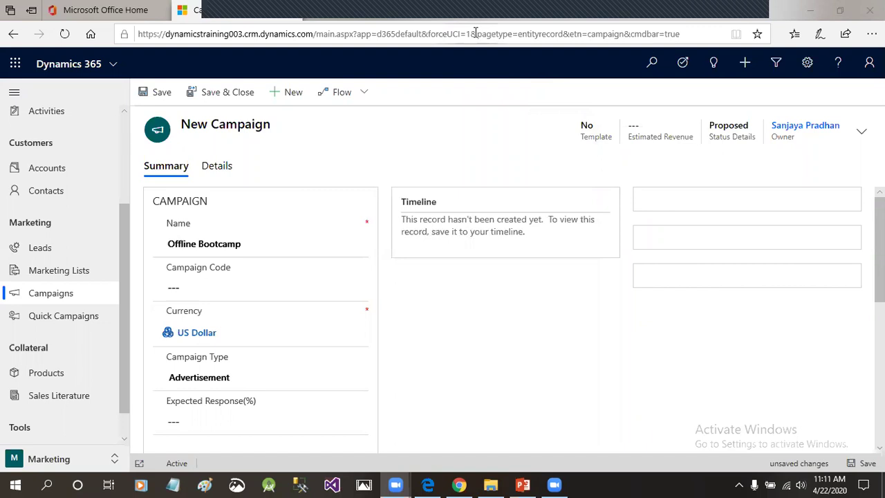
left_click(269, 243)
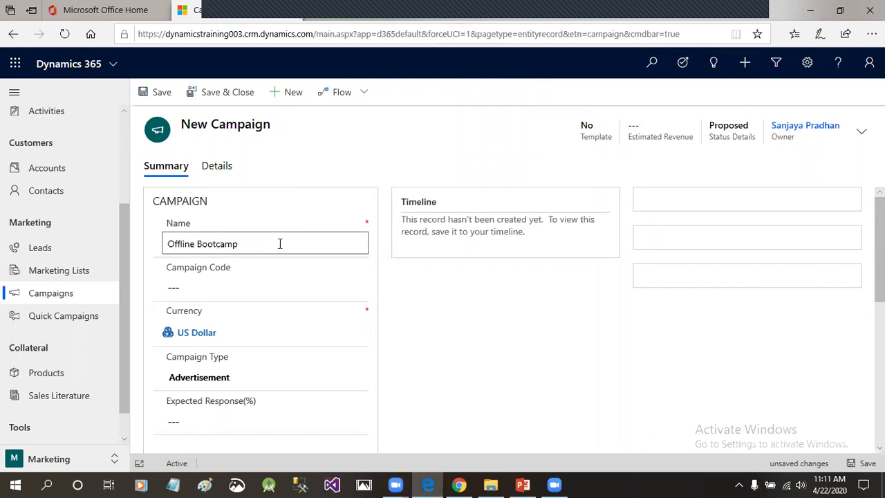
type("Campign for Armband")
left_click(430, 293)
left_click(209, 285)
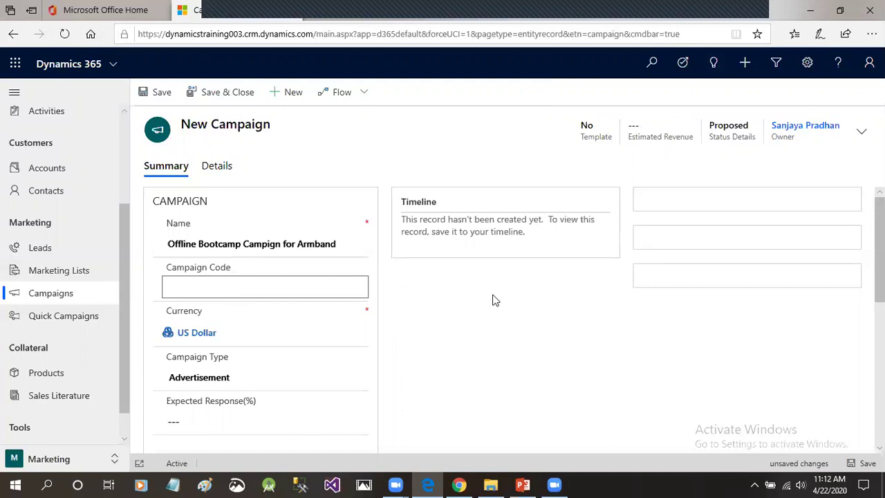
type("CAMP001")
Set the Campaign Type to Direct Marketing.
left_click(492, 300)
scroll(489, 299, "down", 1)
scroll(487, 300, "down", 1)
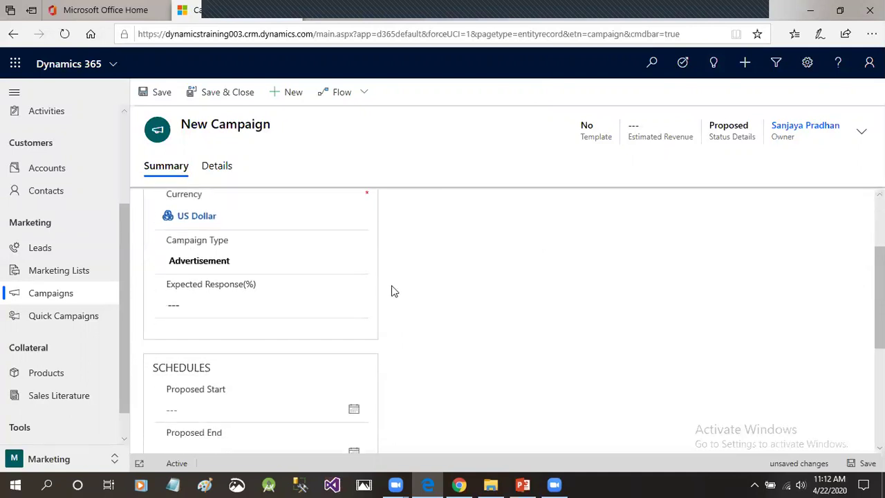
left_click(217, 258)
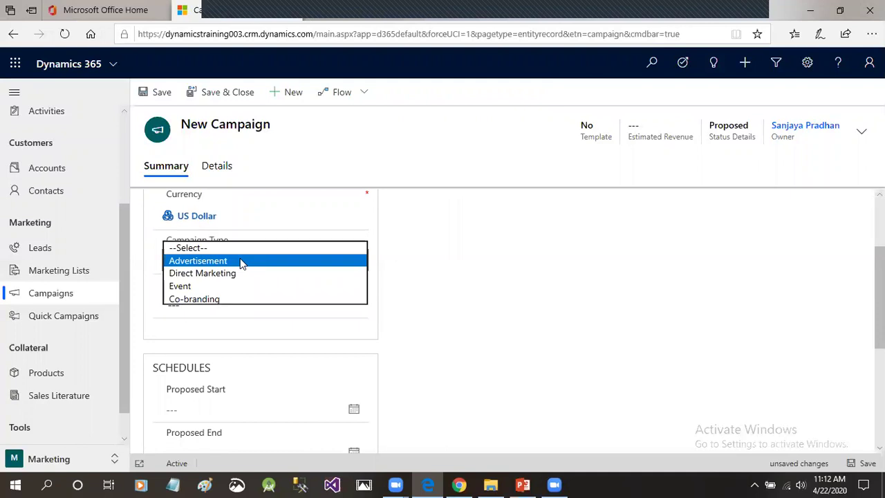
left_click(242, 261)
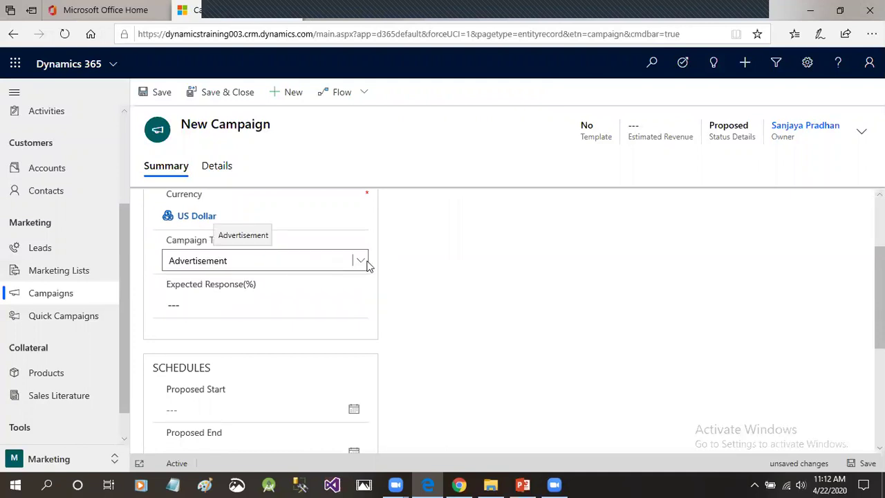
left_click(351, 263)
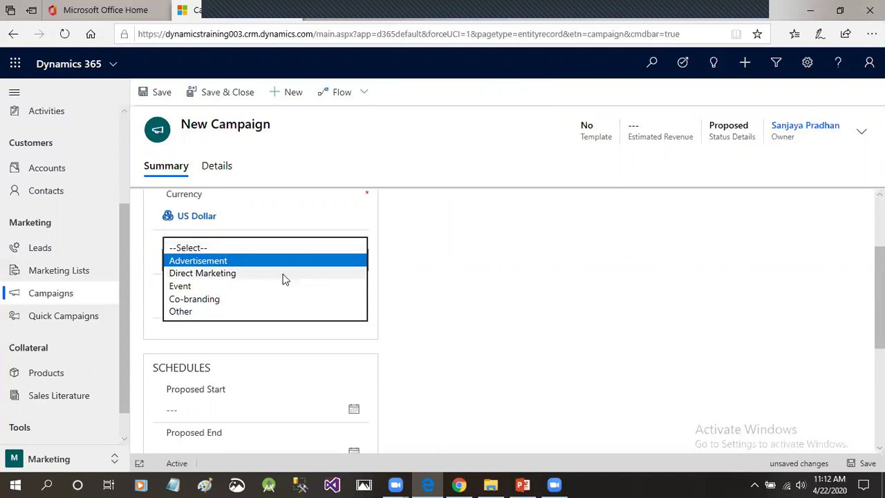
left_click(228, 273)
Enter 80 as the Expected Response percentage.
left_click(207, 307)
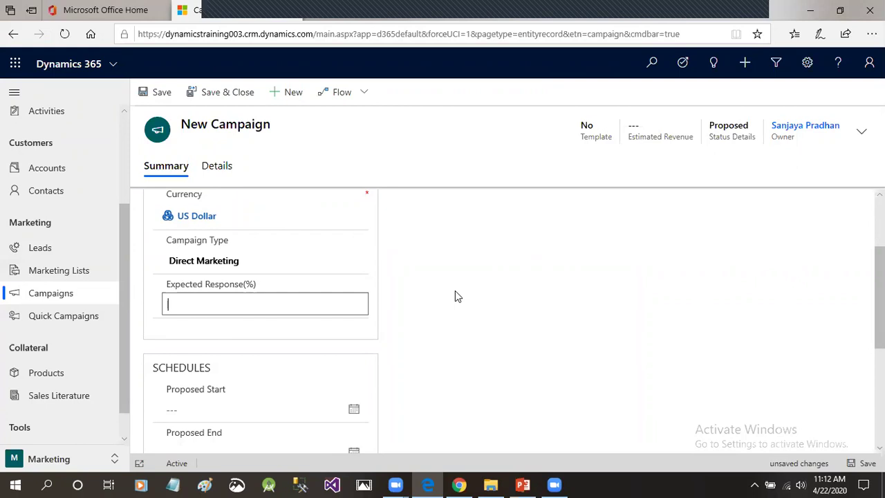
type("80")
left_click(391, 298)
scroll(425, 294, "down", 2)
left_click(176, 227)
double_click(173, 228)
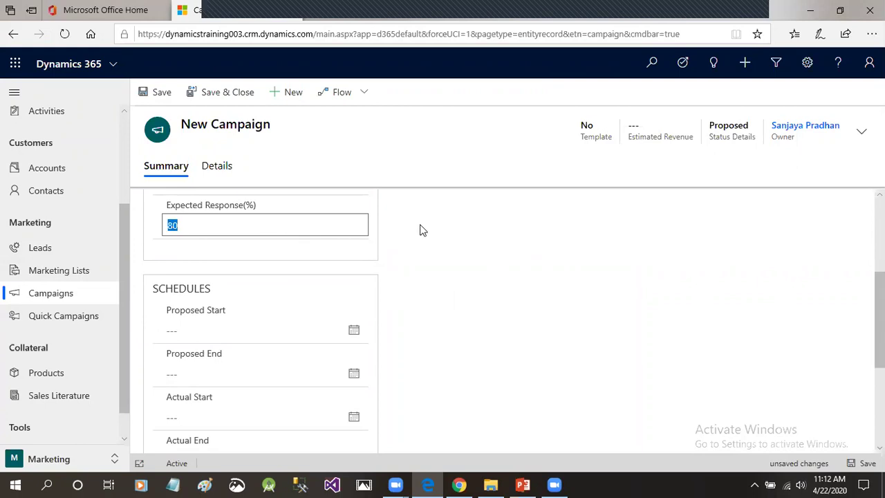
left_click(176, 226)
double_click(173, 226)
left_click(435, 252)
scroll(436, 254, "down", 1)
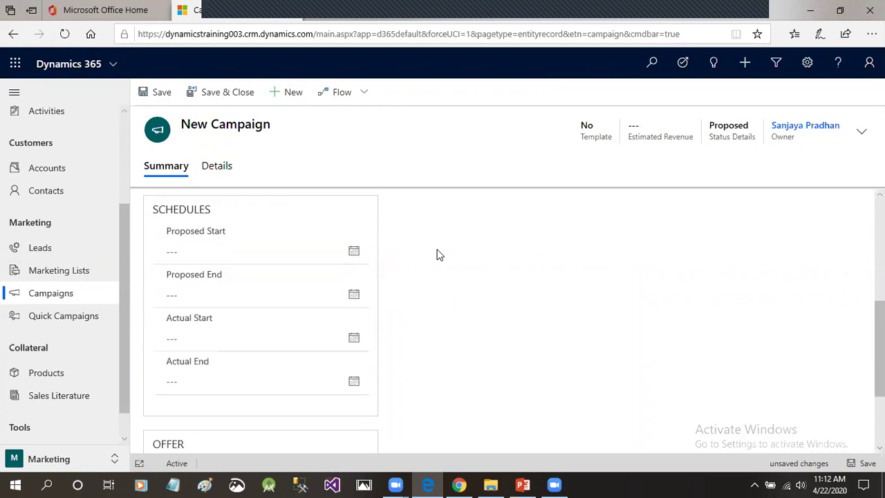
scroll(316, 297, "up", 1)
Set the proposed start and end dates to April 1 and April 30, 2020.
left_click(276, 290)
left_click(352, 293)
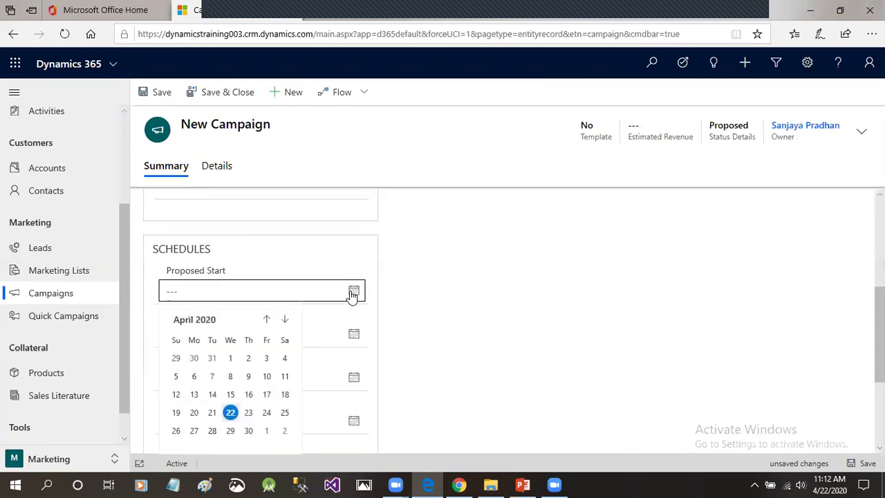
scroll(354, 293, "down", 1)
left_click(354, 255)
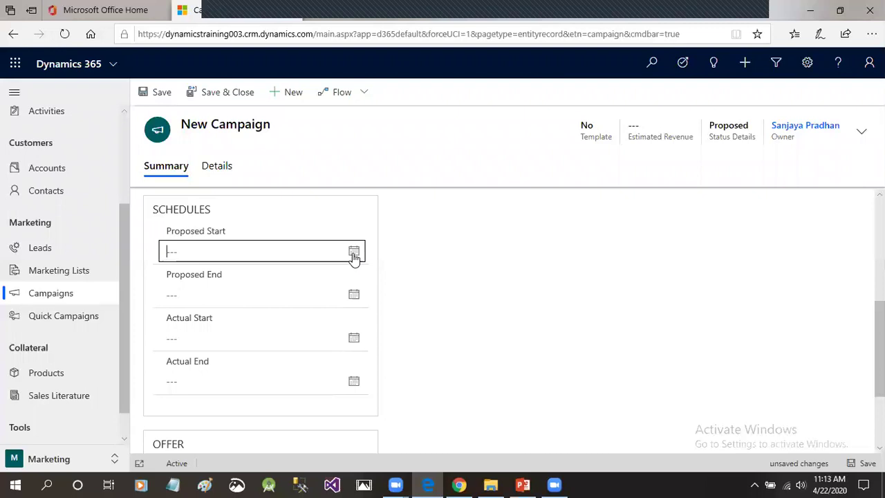
left_click(354, 253)
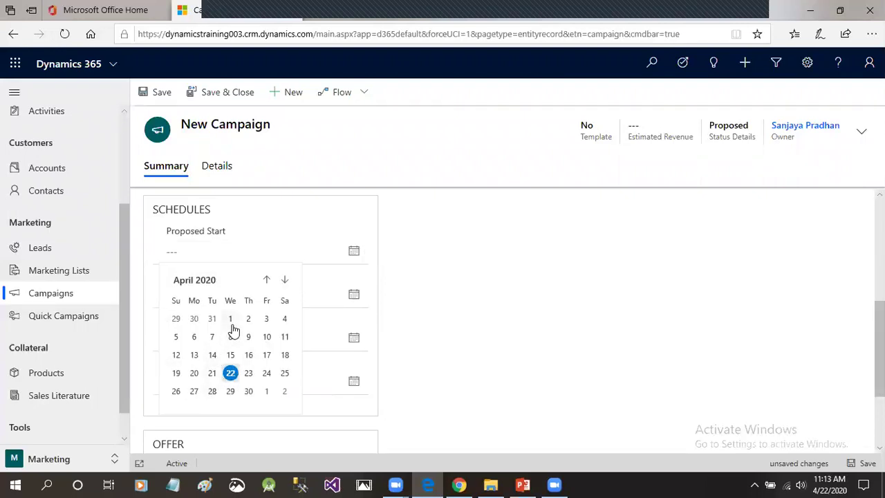
left_click(230, 319)
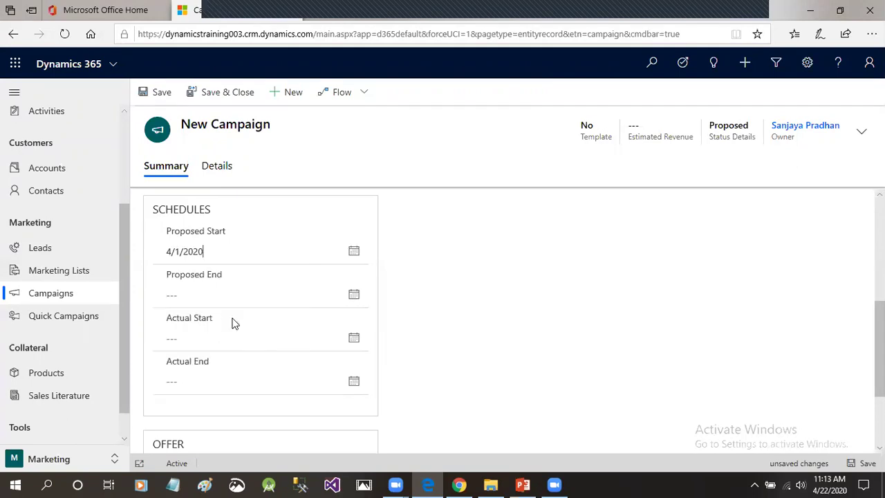
left_click(354, 296)
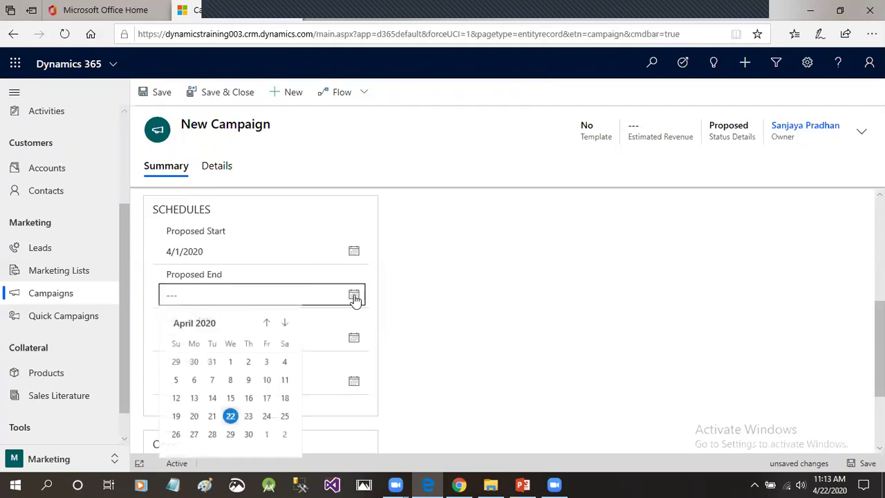
left_click(248, 435)
Set the actual start and end dates to April 22 and April 30, 2020.
scroll(413, 319, "down", 1)
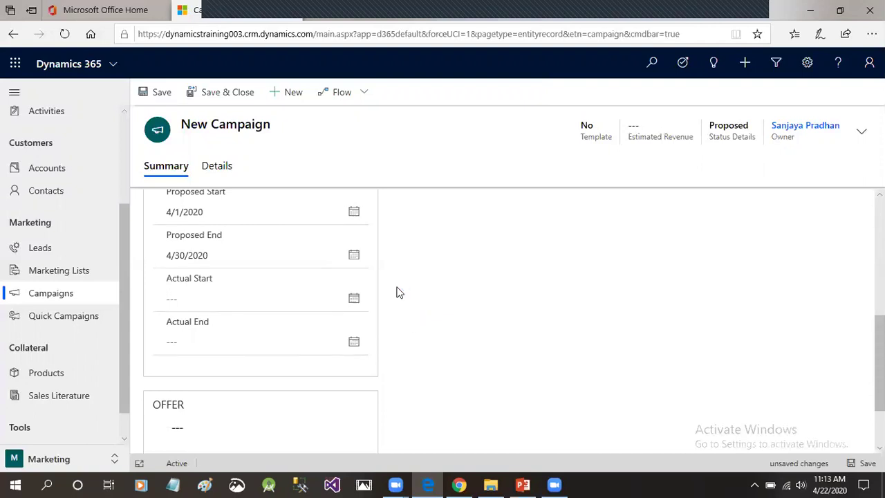
left_click(353, 302)
left_click(353, 301)
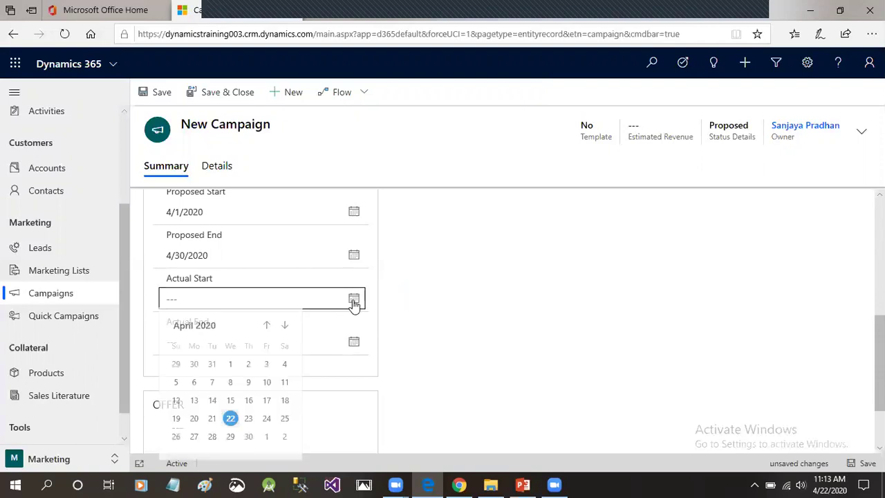
left_click(231, 421)
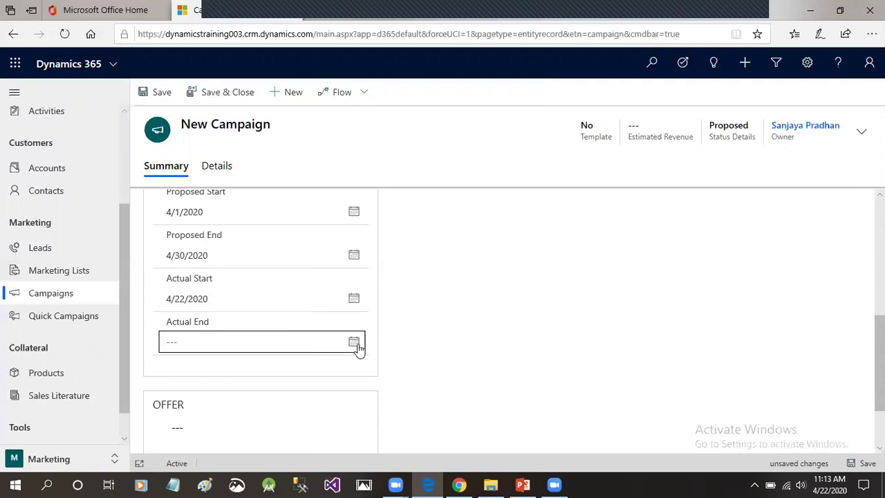
left_click(354, 343)
left_click(249, 309)
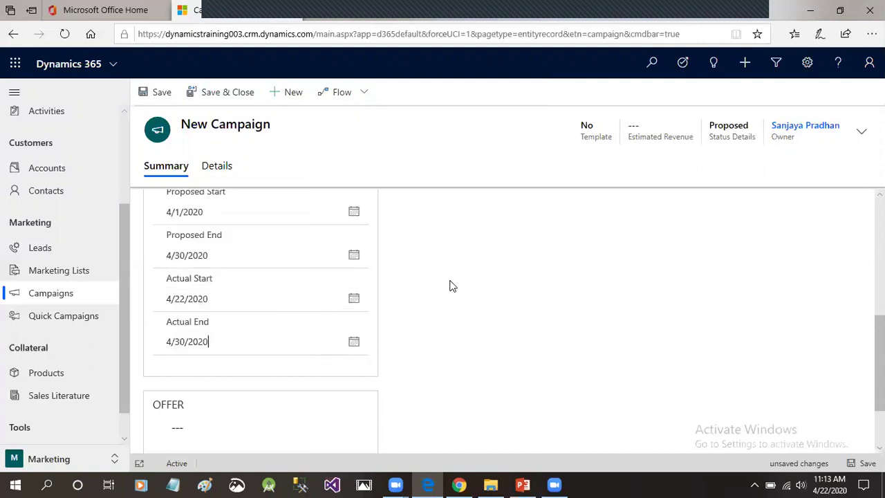
Enter the offer '30% Discount on Armband Product for Offline Marketing'.
scroll(862, 345, "up", 1)
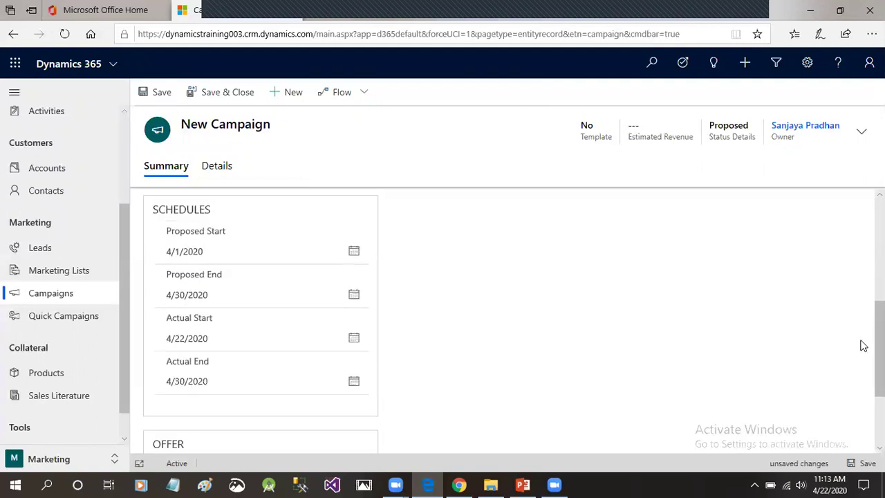
scroll(863, 345, "down", 3)
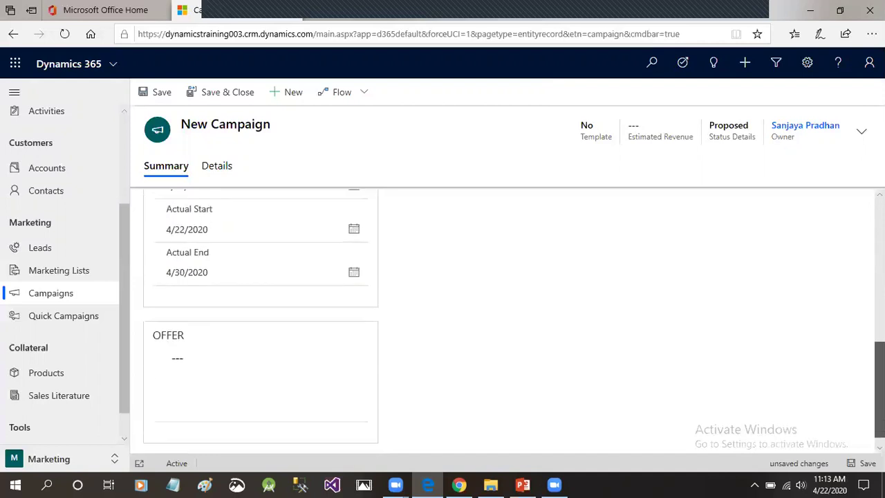
left_click(222, 350)
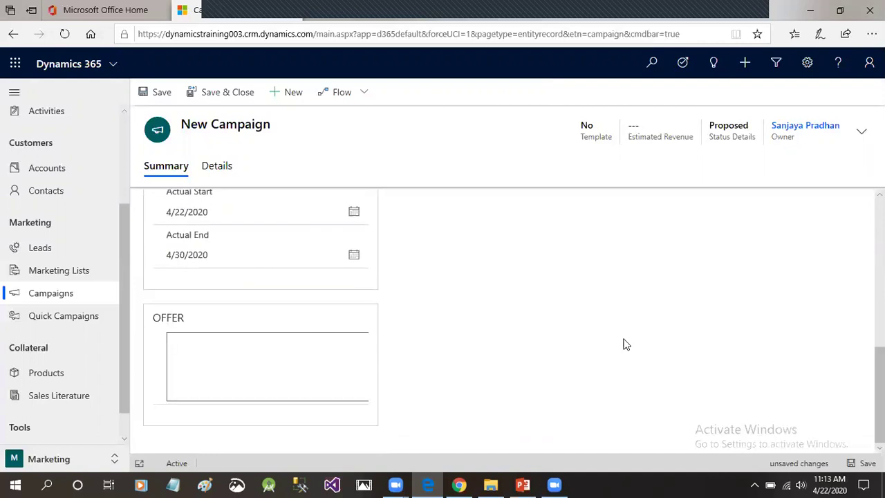
type("30% Discount on Armband ")
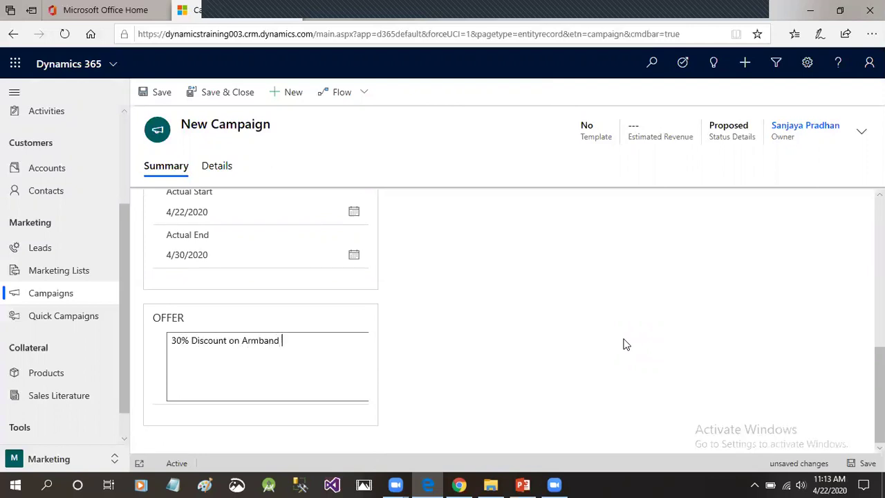
type("Product for Offline ")
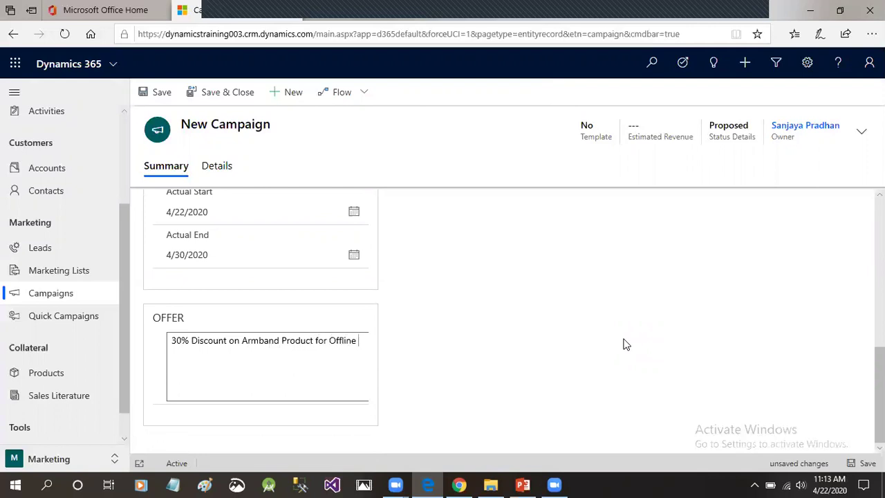
type("Marketing")
Save the new campaign, then show the Marketing Lists subgrid's extra commands.
scroll(570, 351, "up", 10)
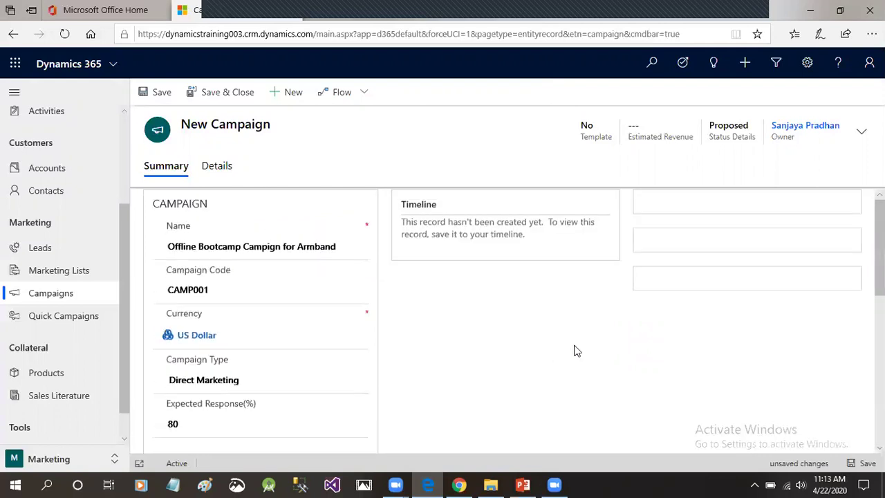
left_click(163, 93)
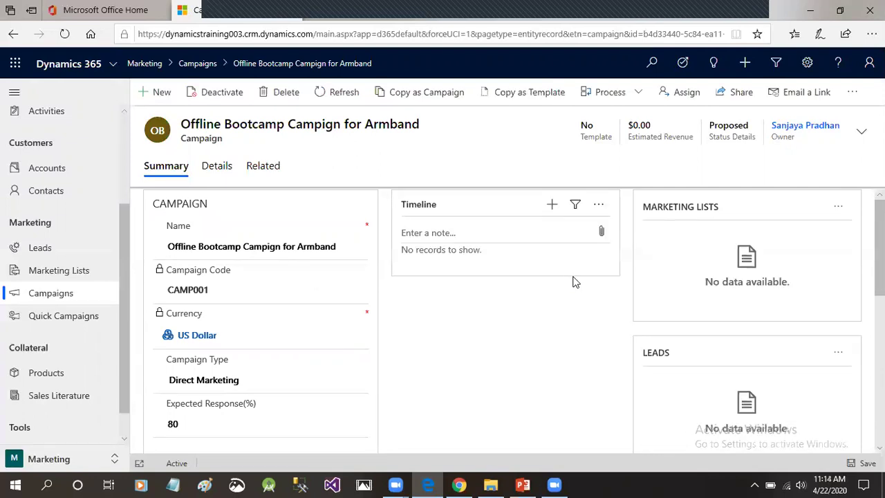
left_click(837, 208)
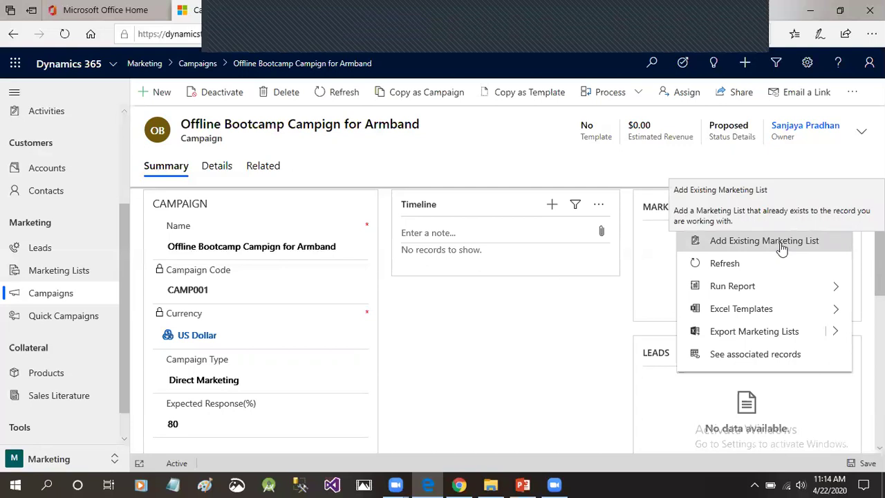
Pick Offline Bootcamp List and Online Advertisement List in the marketing-list lookup and add them.
left_click(781, 242)
left_click(862, 115)
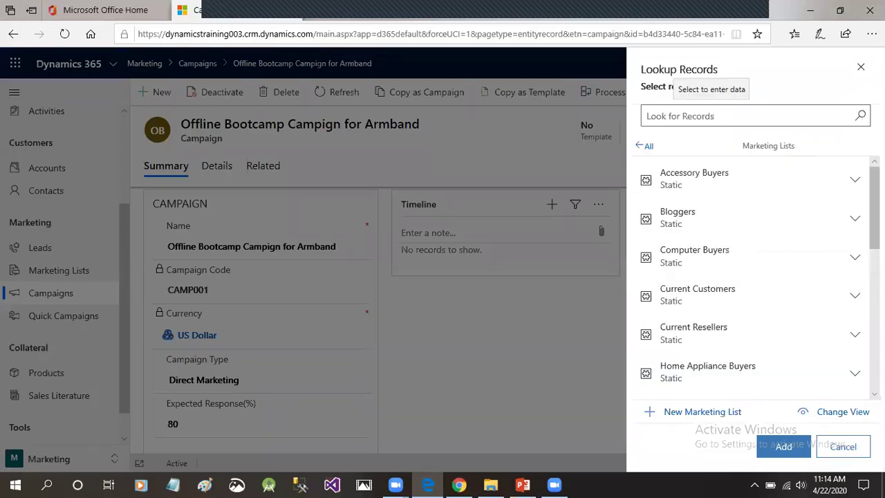
scroll(754, 277, "down", 5)
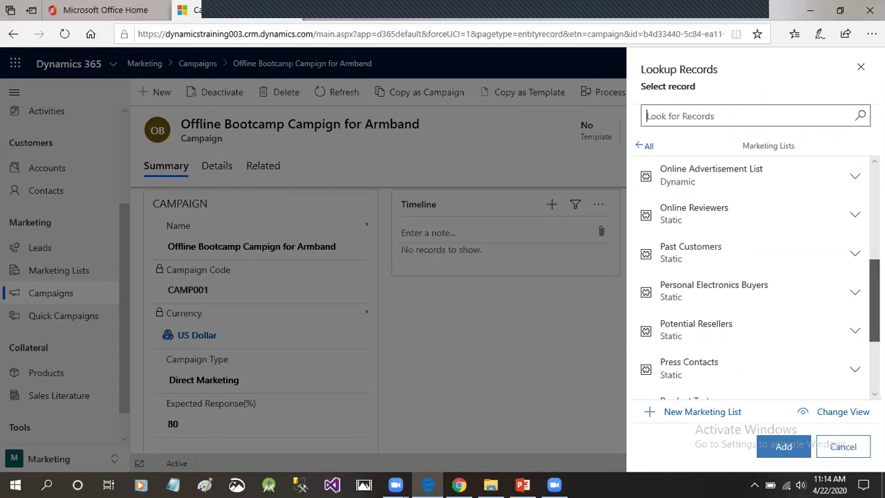
scroll(754, 277, "down", 2)
scroll(753, 277, "up", 3)
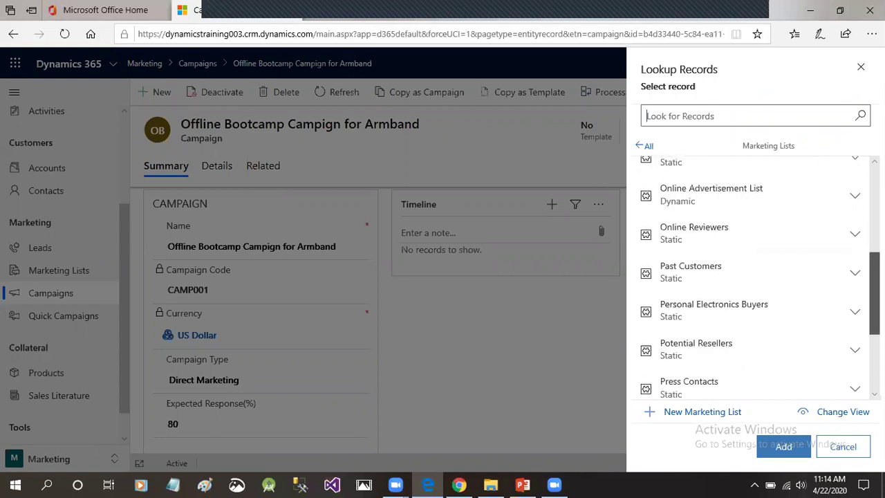
scroll(725, 221, "up", 1)
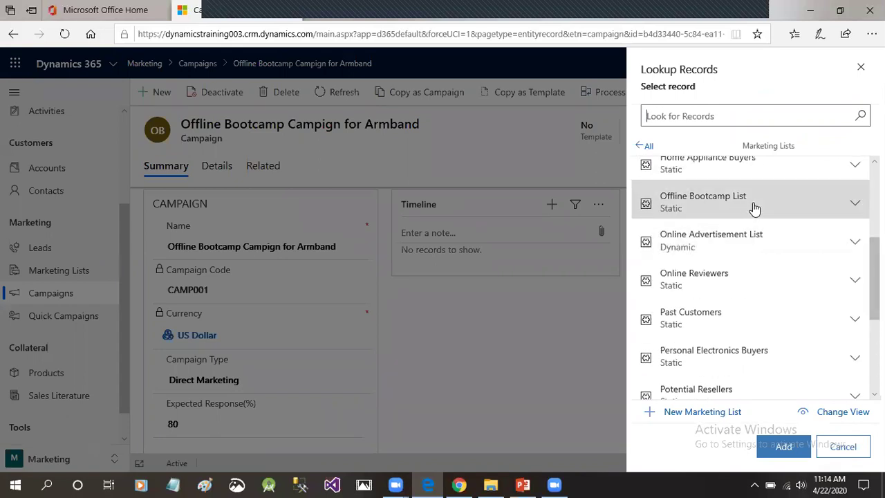
left_click(753, 209)
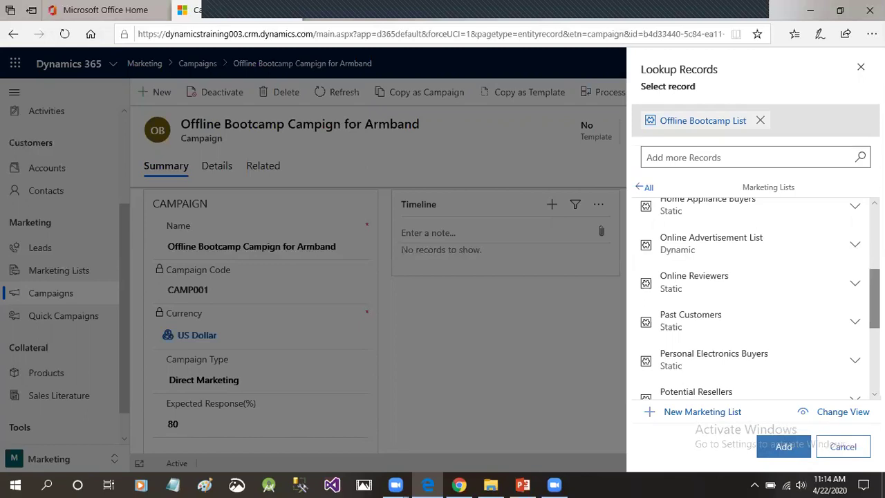
left_click(762, 253)
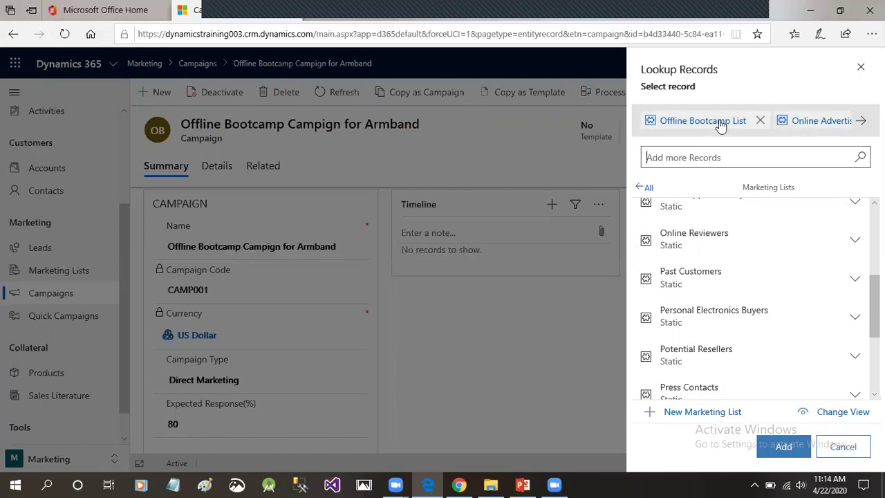
left_click(789, 448)
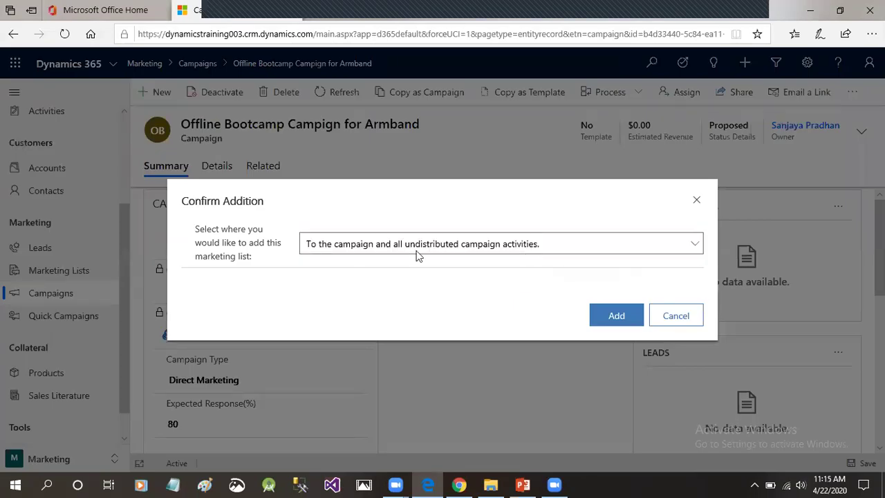
Choose 'To the campaign only.' in Confirm Addition and confirm adding both lists.
left_click(601, 246)
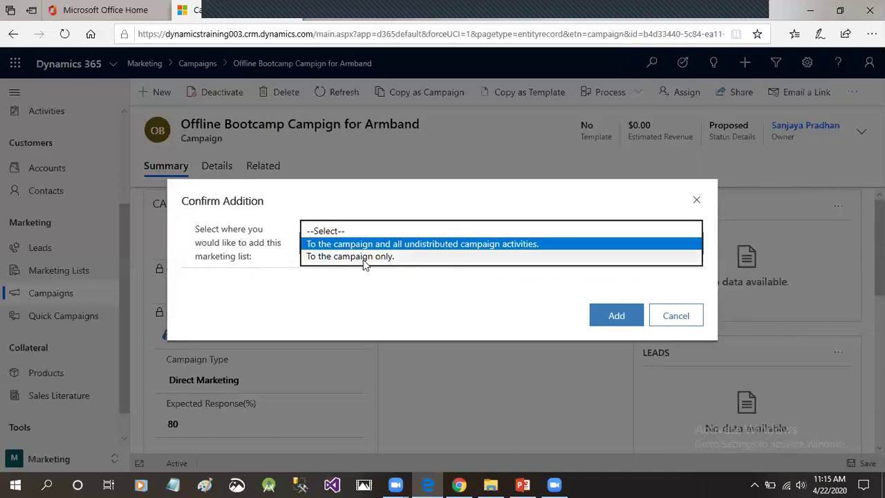
left_click(409, 258)
left_click(615, 315)
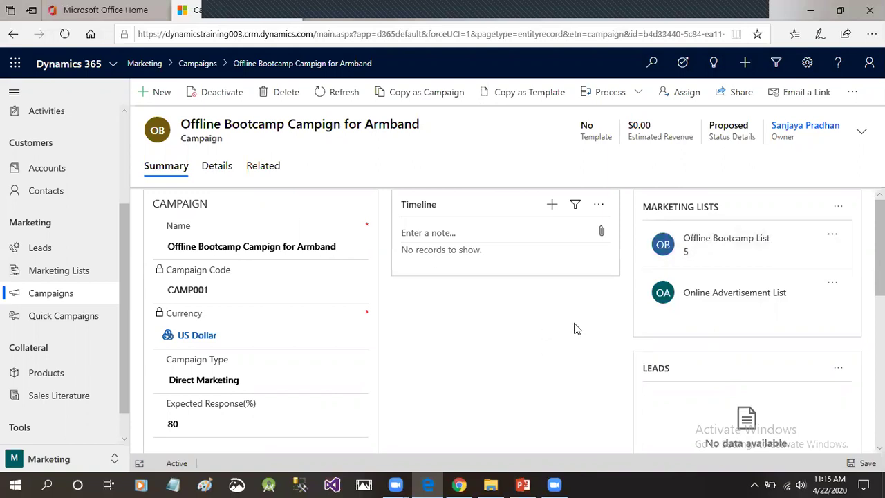
scroll(576, 326, "down", 2)
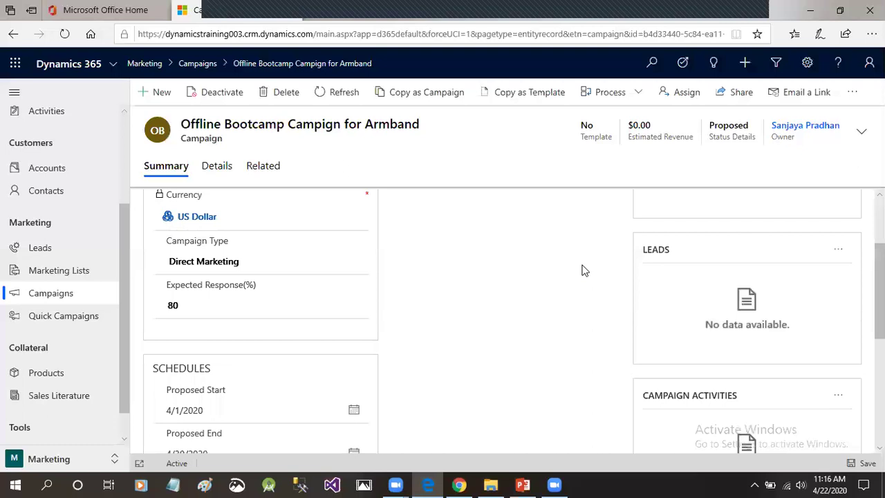
scroll(582, 270, "up", 1)
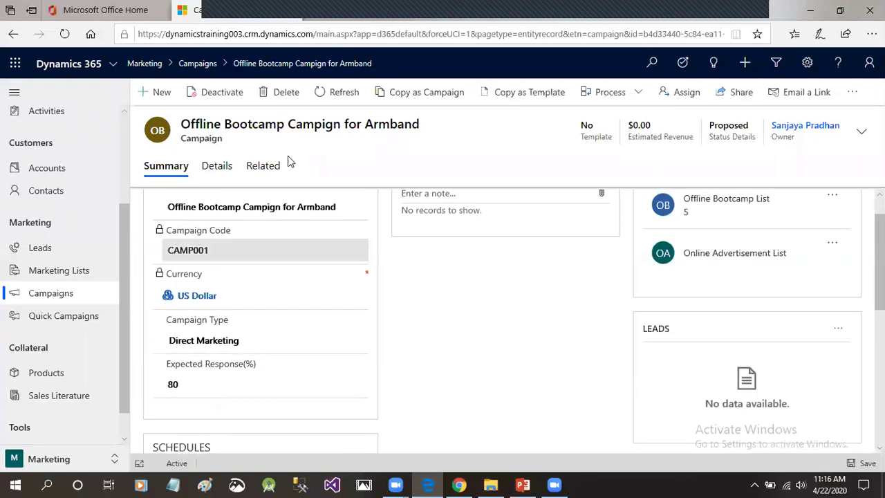
scroll(546, 294, "up", 1)
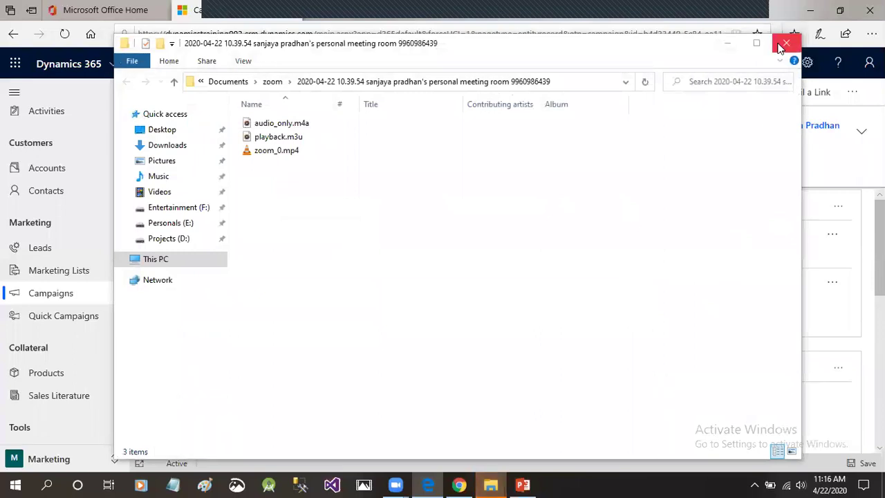
left_click(785, 44)
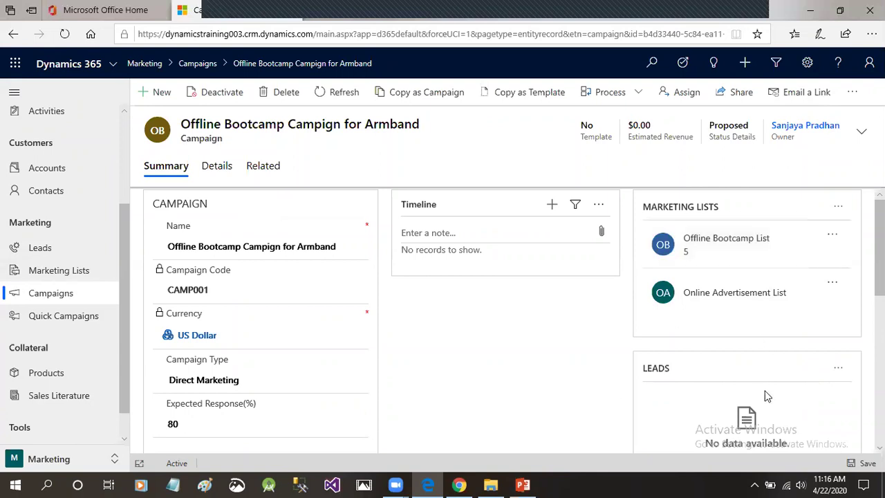
scroll(788, 380, "down", 1)
Link the most recent existing lead to the campaign's Leads subgrid.
left_click(838, 330)
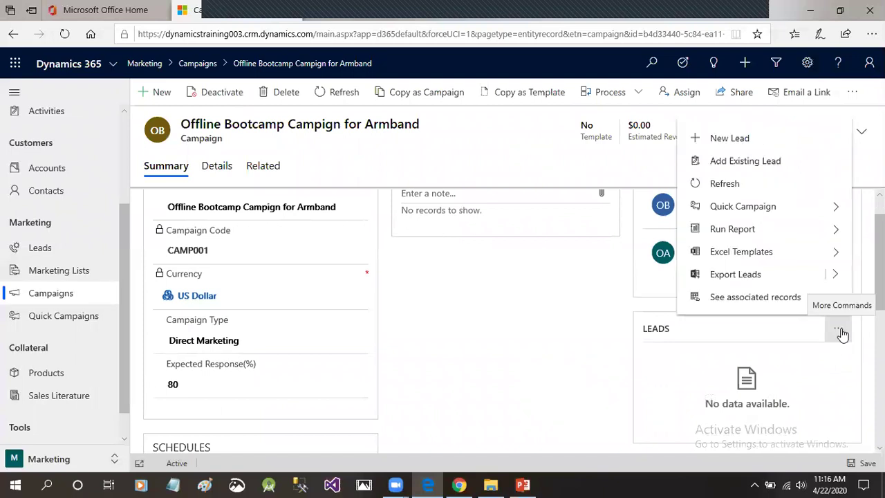
left_click(750, 164)
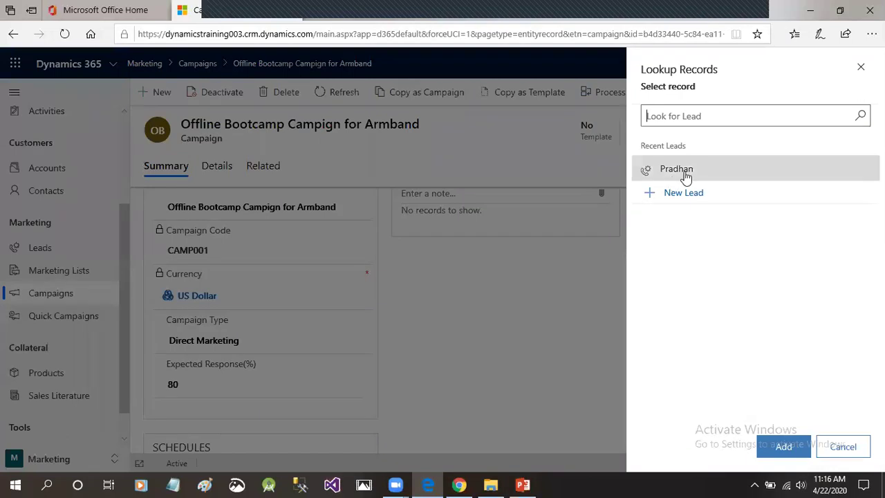
left_click(700, 169)
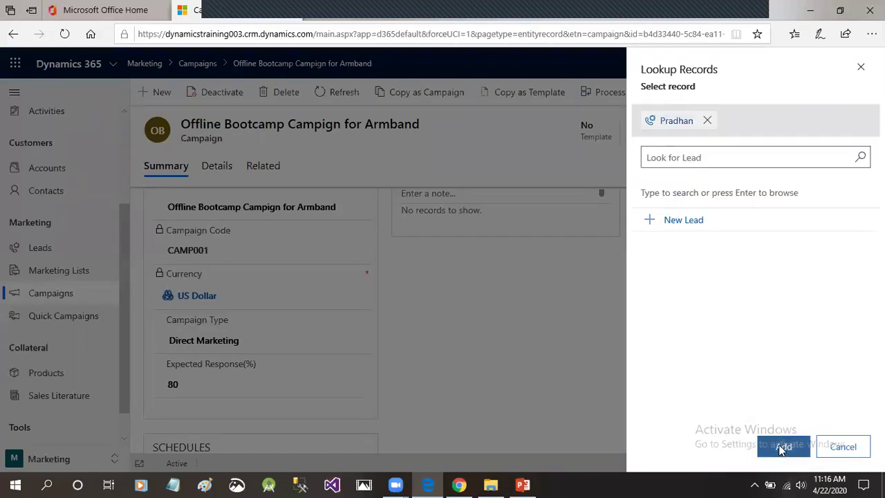
left_click(782, 446)
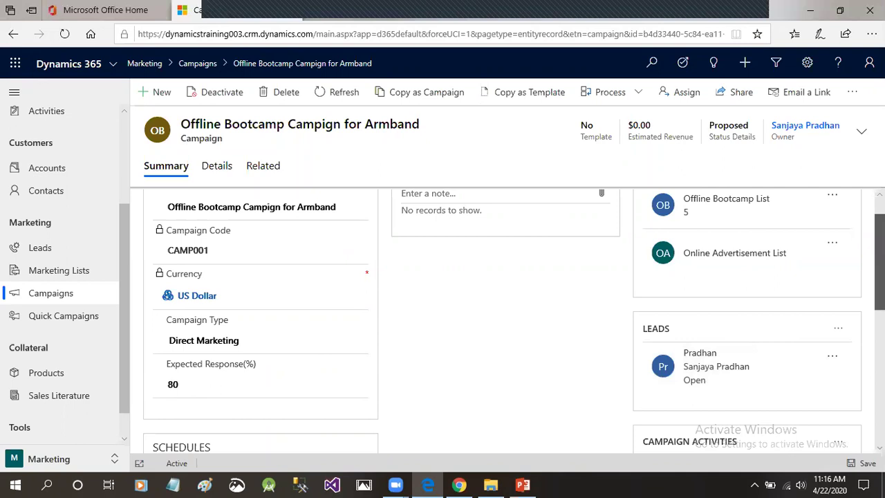
scroll(878, 263, "up", 1)
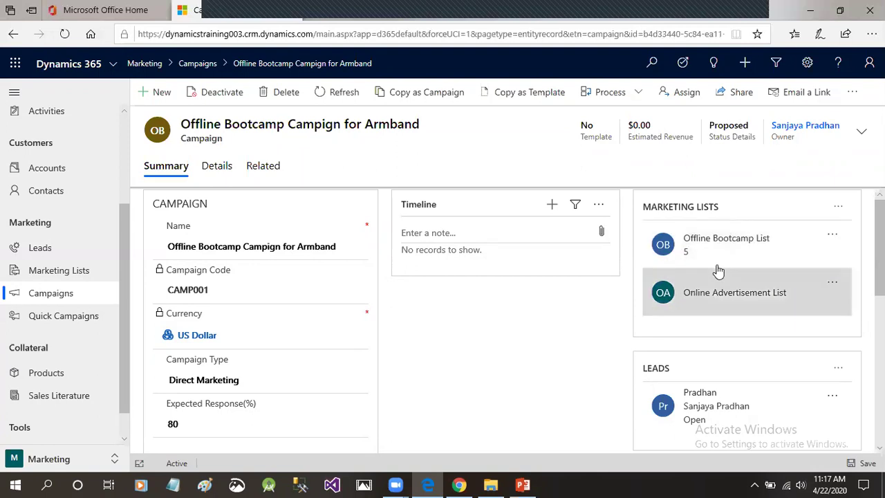
scroll(713, 288, "down", 2)
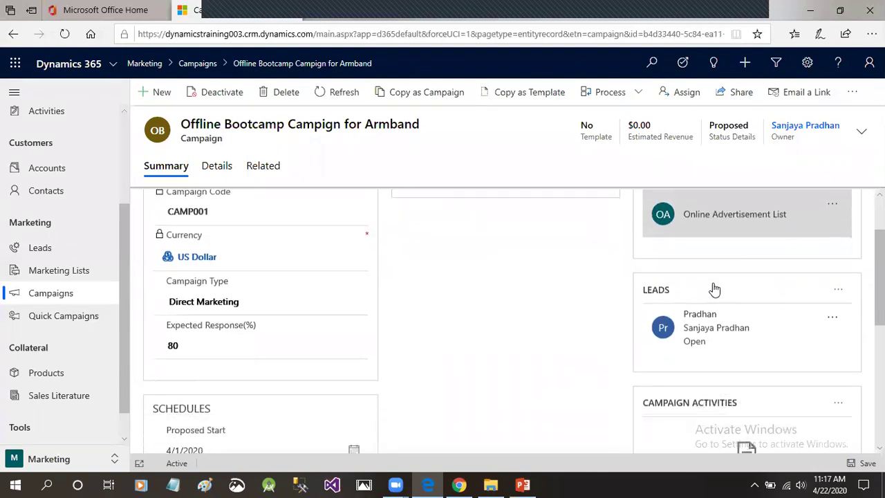
scroll(597, 269, "down", 1)
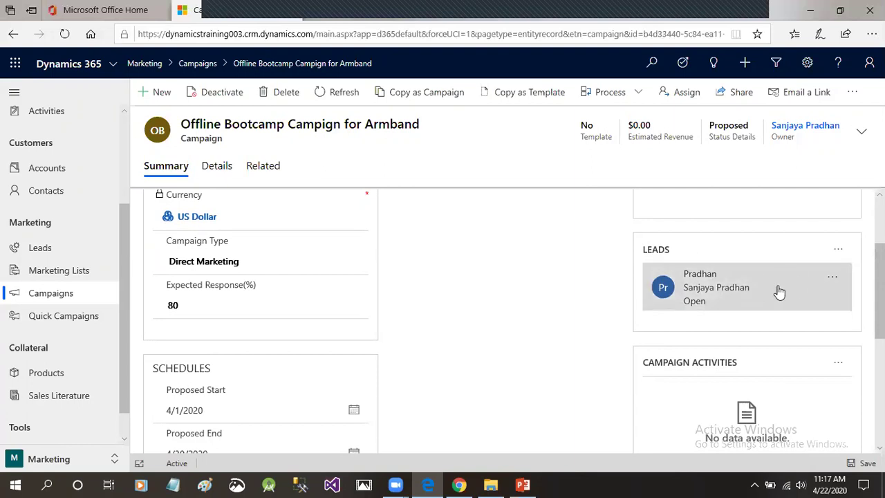
Review the Summary tab, then switch to the Details tab showing the cost fields.
scroll(783, 288, "up", 2)
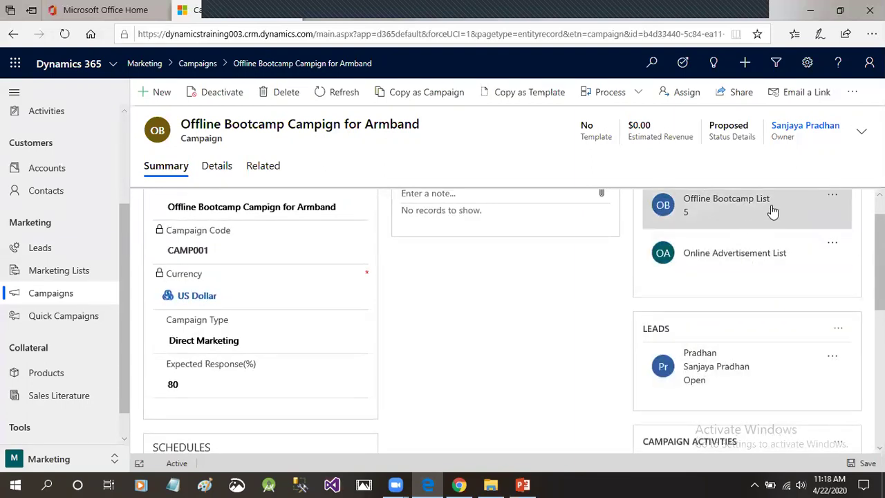
scroll(777, 219, "up", 1)
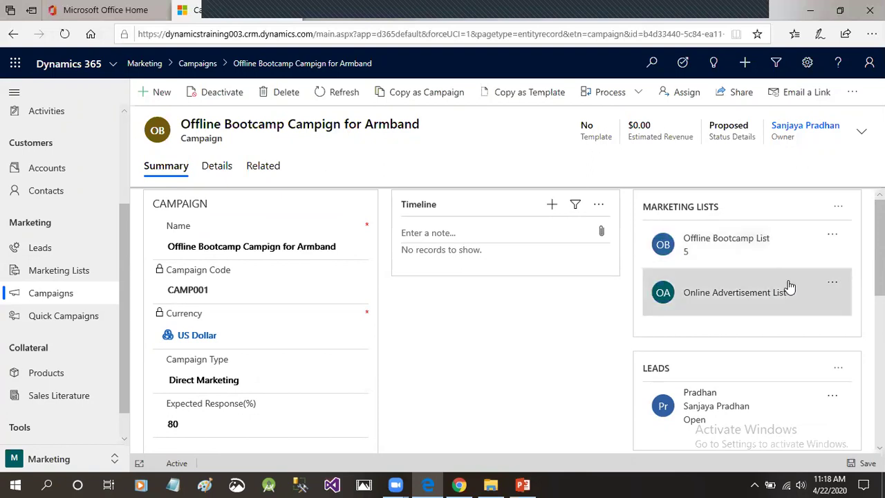
scroll(790, 287, "down", 1)
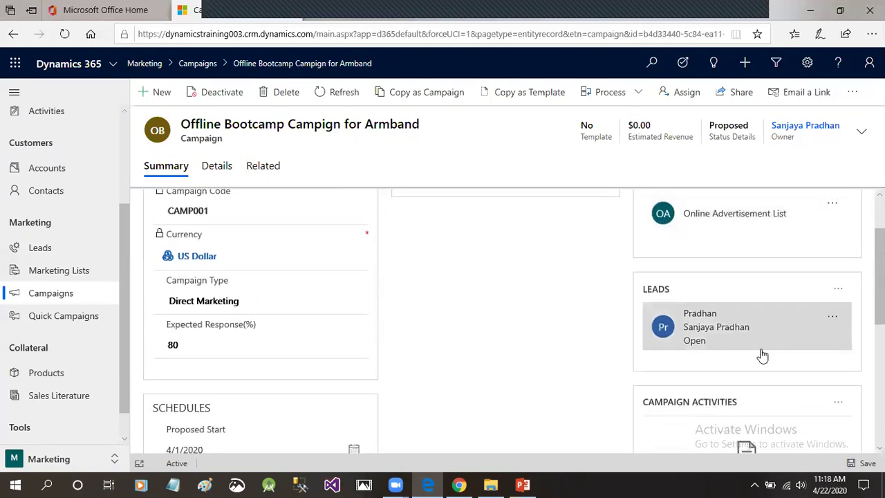
scroll(806, 322, "down", 1)
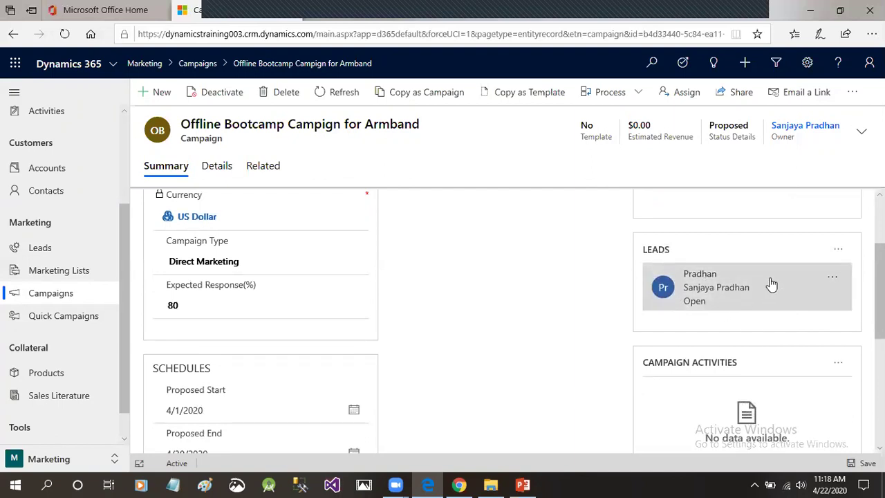
scroll(771, 283, "down", 4)
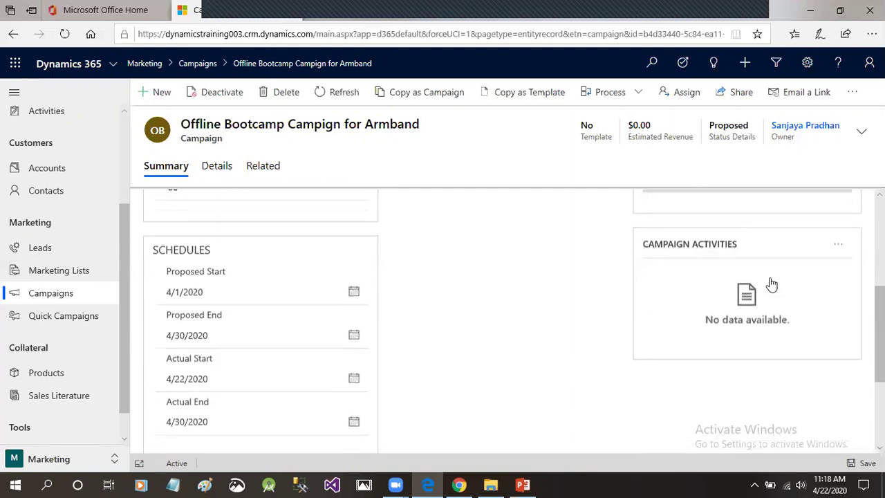
scroll(772, 283, "up", 5)
scroll(771, 280, "down", 2)
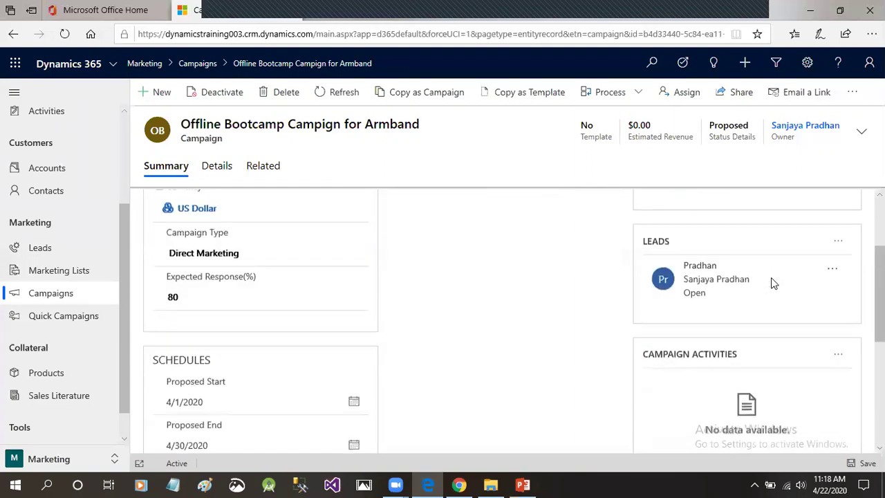
scroll(771, 280, "up", 3)
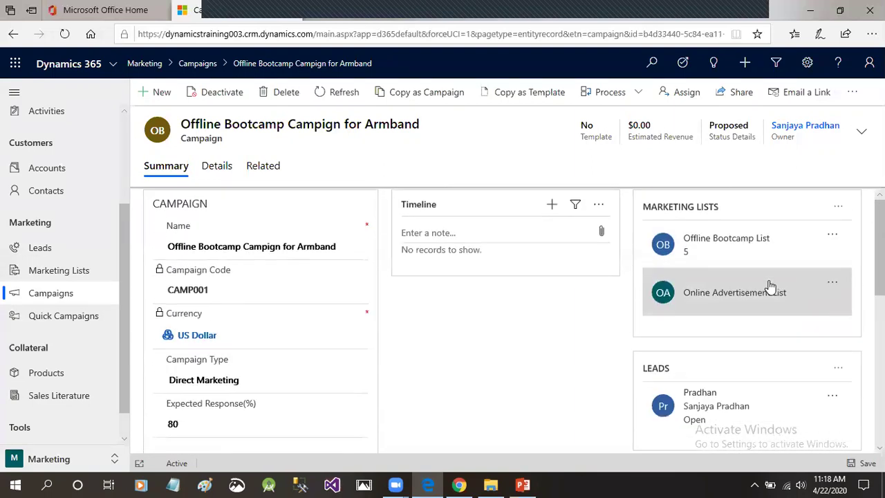
left_click(217, 167)
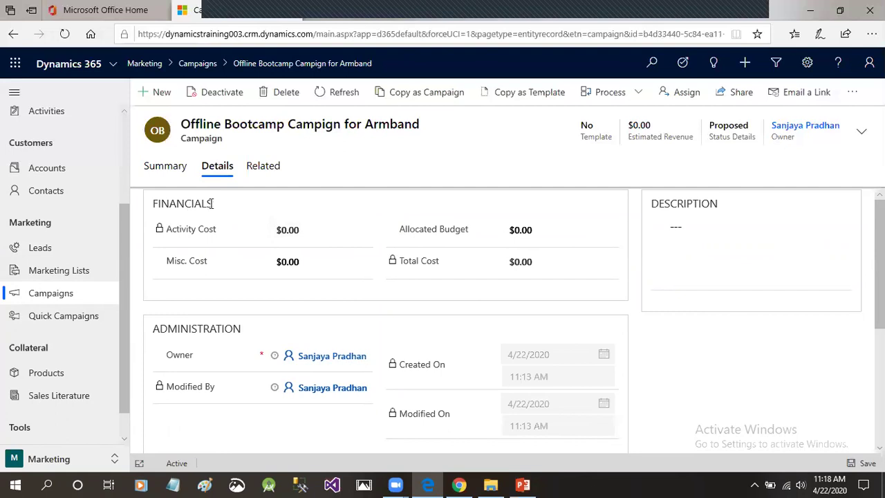
Point out the Activity Cost, Allocated Budget, Misc. Cost and Total Cost fields.
left_click_drag(172, 230, 211, 236)
left_click_drag(417, 235, 472, 239)
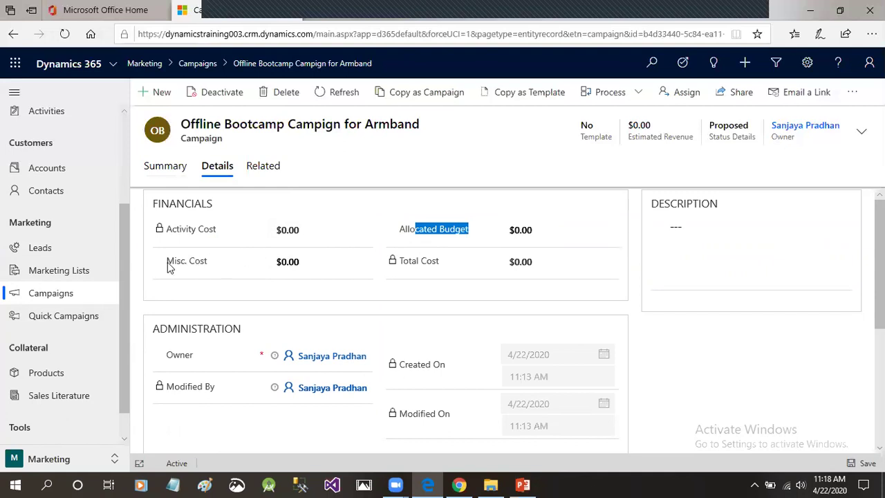
left_click(300, 263)
left_click(530, 264)
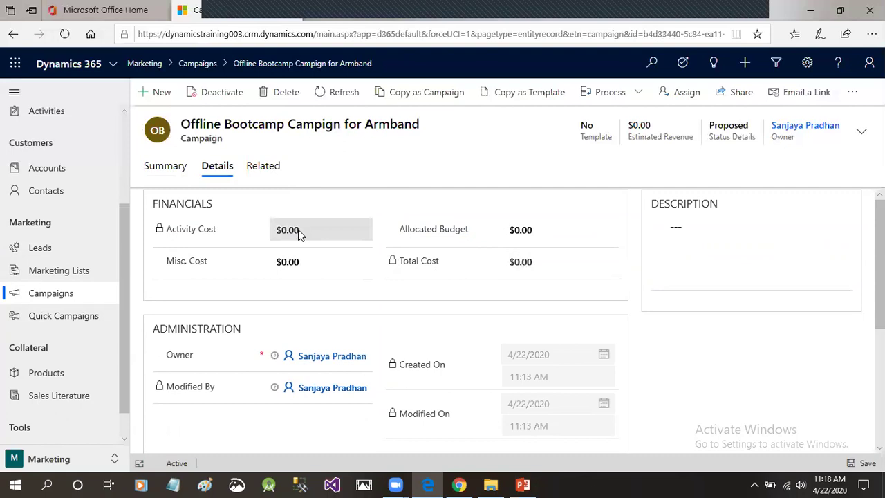
left_click_drag(509, 265, 545, 266)
left_click_drag(298, 231, 282, 232)
left_click(283, 233)
left_click(298, 235)
Enter an Allocated Budget of $3,000.00.
left_click(530, 230)
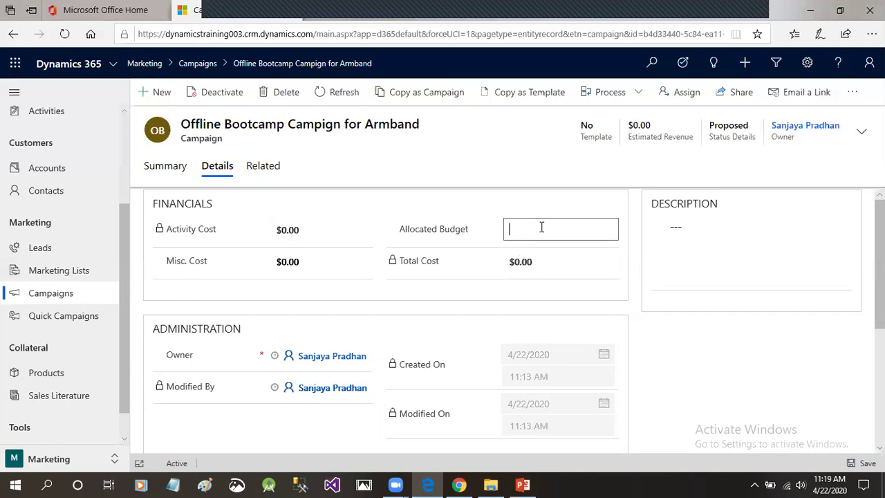
type("3000")
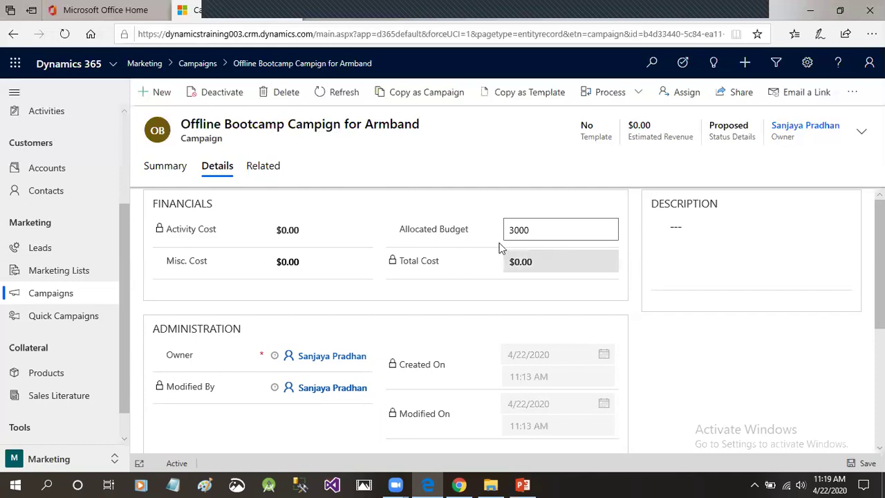
left_click(474, 237)
left_click(539, 238)
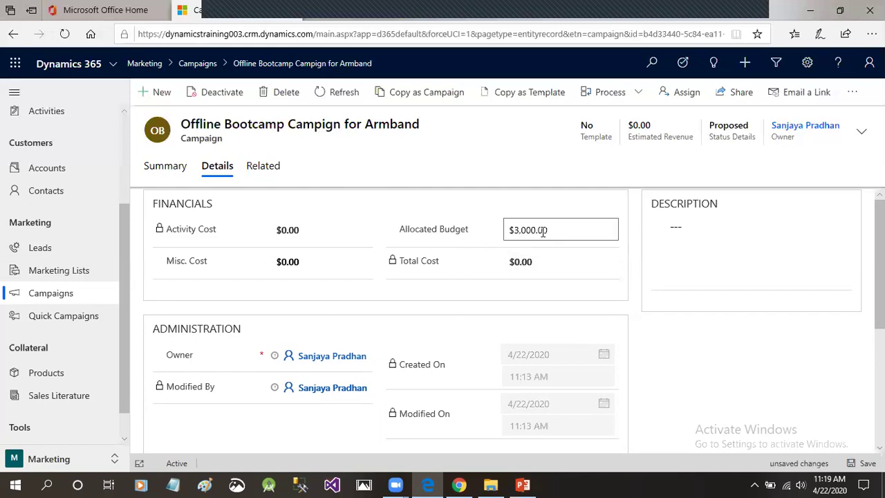
left_click_drag(539, 232, 495, 231)
left_click(467, 243)
left_click(326, 261)
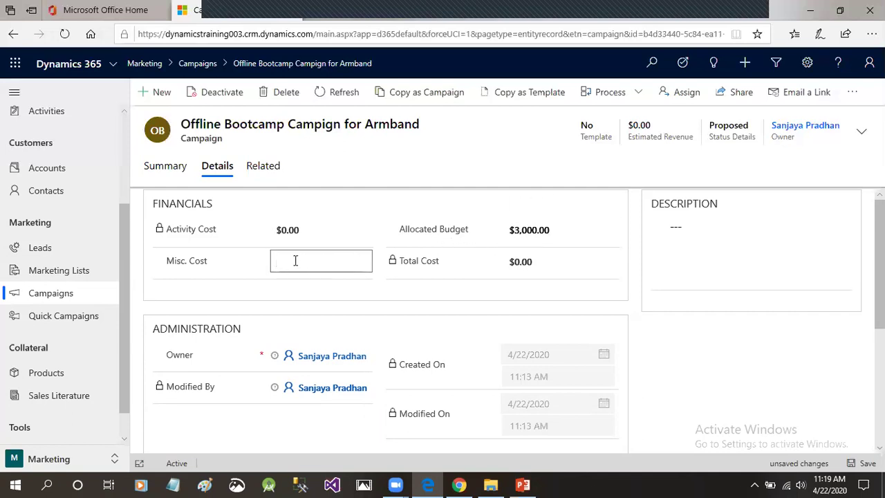
Enter 200 as the Misc. Cost.
type("200")
left_click(395, 302)
scroll(836, 420, "down", 2)
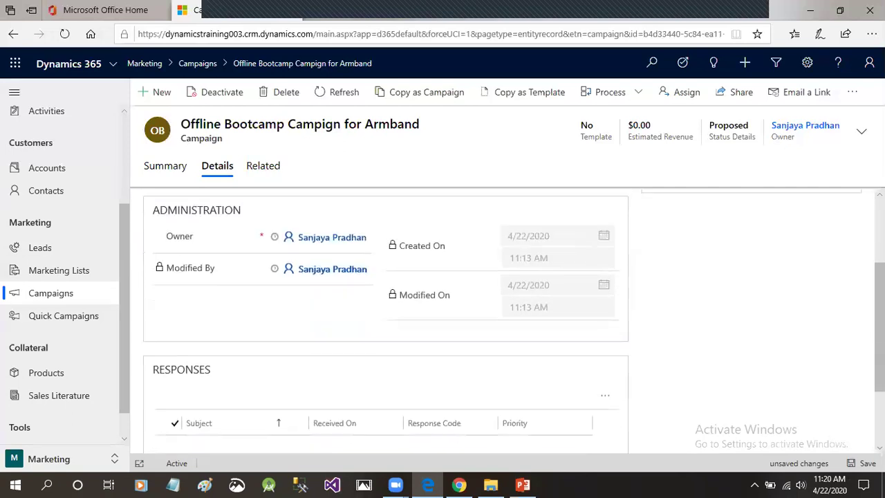
scroll(835, 419, "down", 2)
scroll(834, 419, "up", 4)
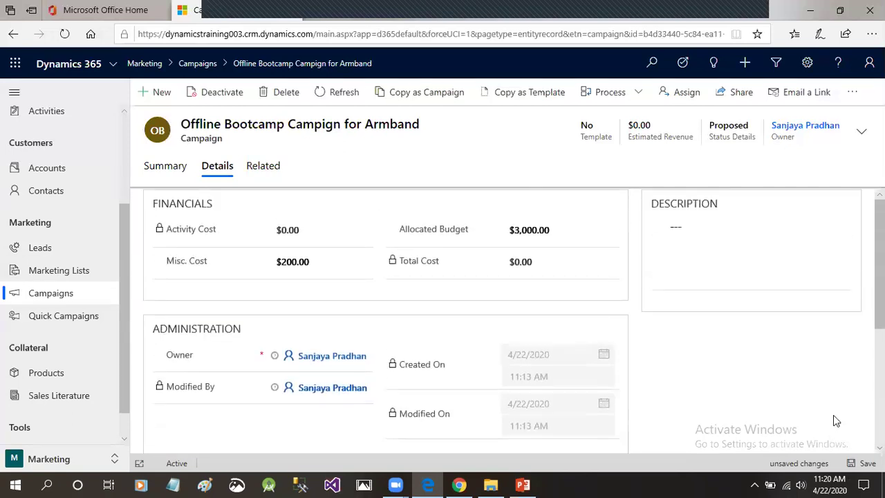
Save the campaign and check that Total Cost now reads $200.00.
left_click(861, 464)
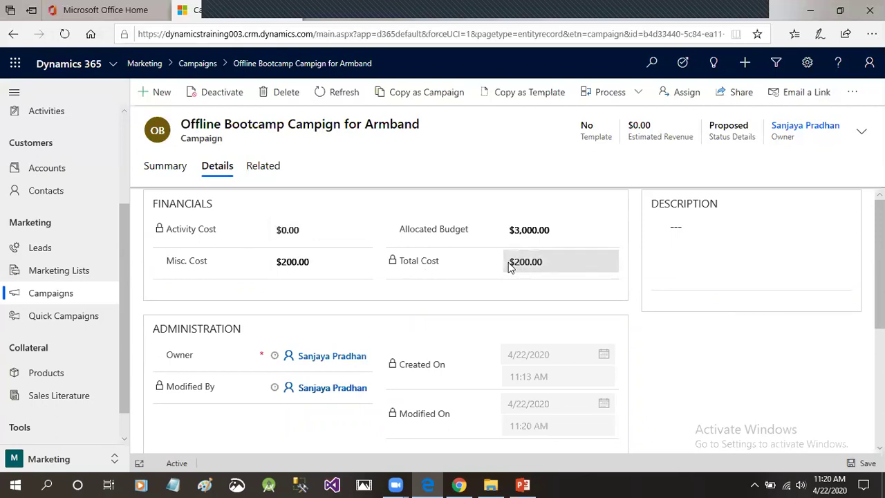
left_click_drag(509, 264, 538, 264)
left_click(542, 267)
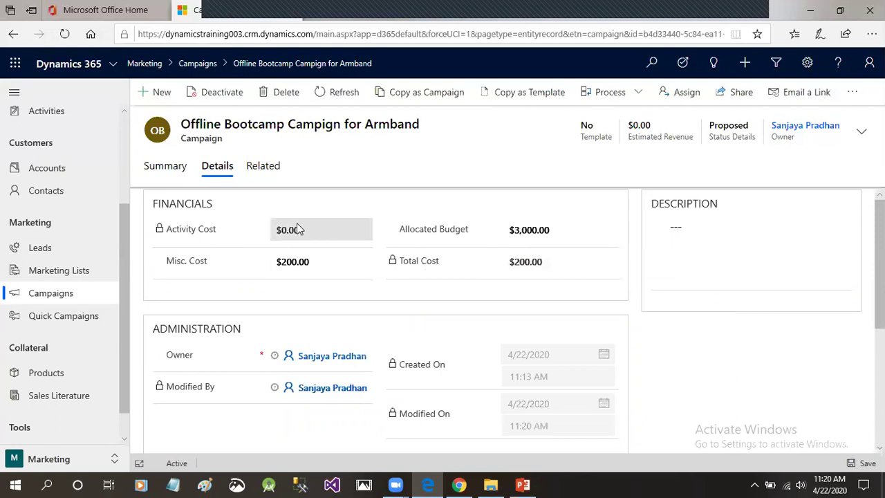
From the campaign's Planning Activities, start a new Task activity regarding the campaign.
left_click(269, 171)
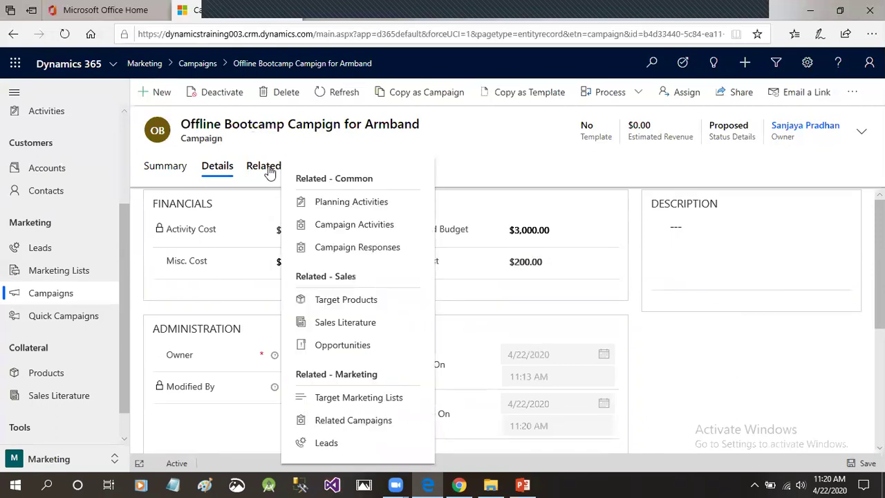
left_click(371, 201)
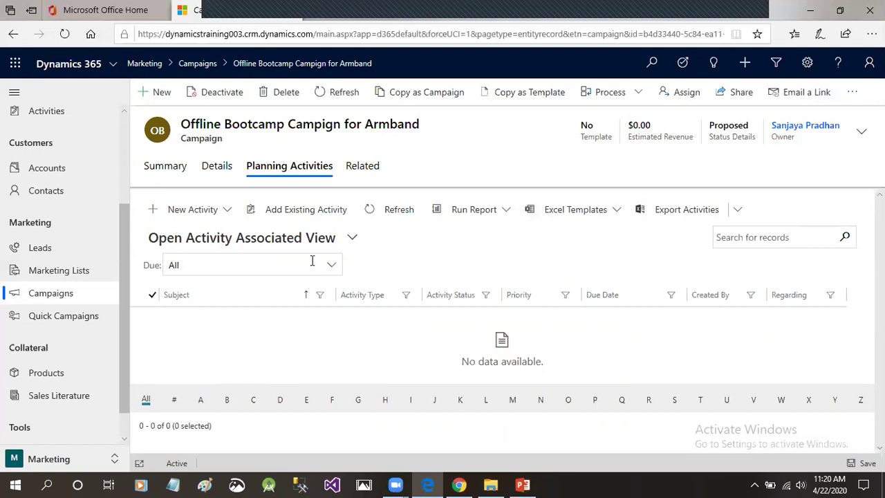
left_click(227, 210)
mouse_move(310, 260)
left_mouse_down()
mouse_move(304, 258)
mouse_move(306, 340)
mouse_move(306, 258)
left_mouse_up()
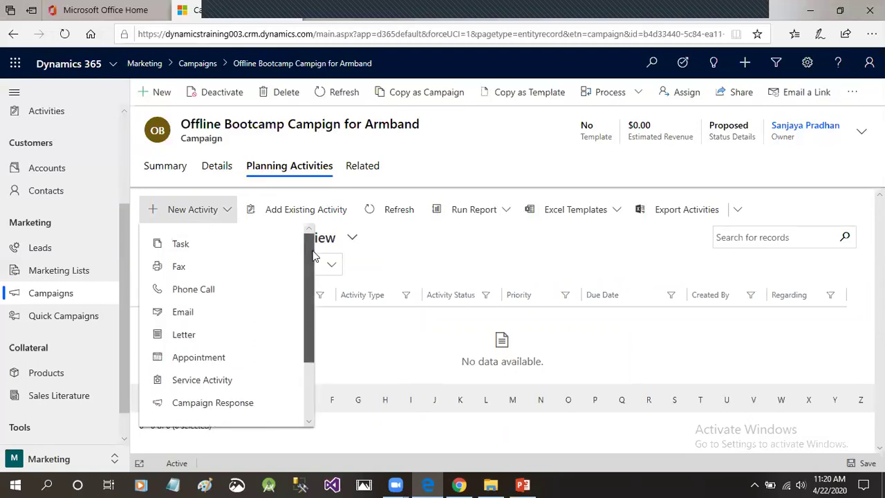
left_click(194, 253)
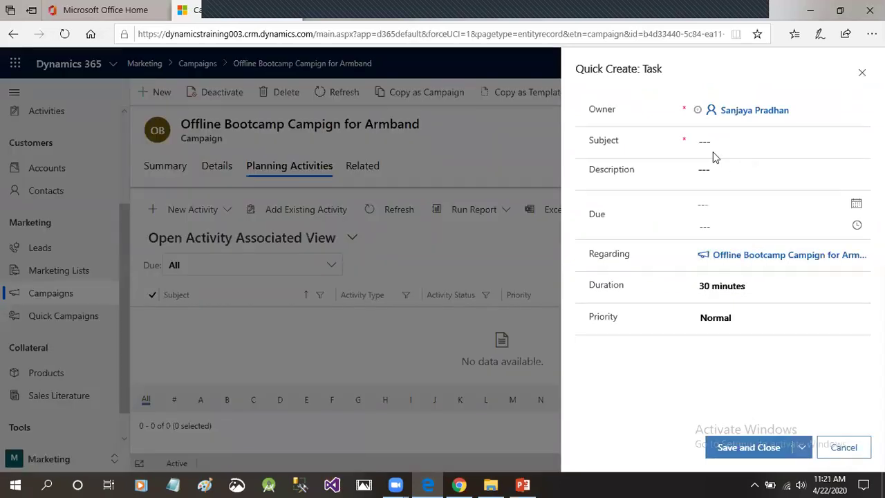
left_click(710, 146)
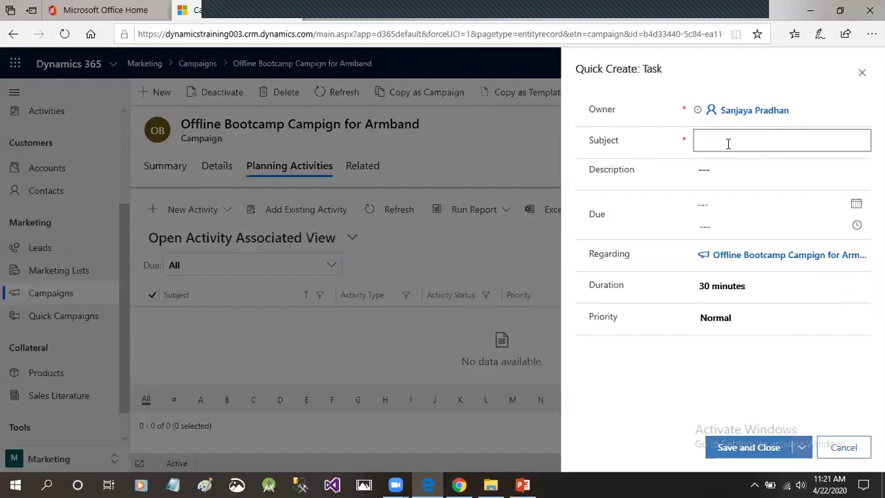
type("Prepare Hoard")
key("BackSpace")
key("BackSpace")
key("BackSpace")
key("BackSpace")
key("BackSpace")
type("banner")
left_click(746, 170)
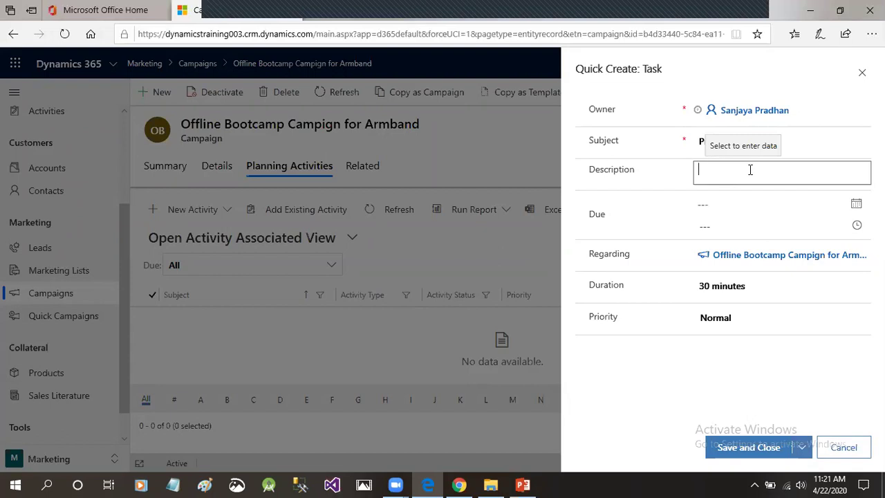
type("Banner pre")
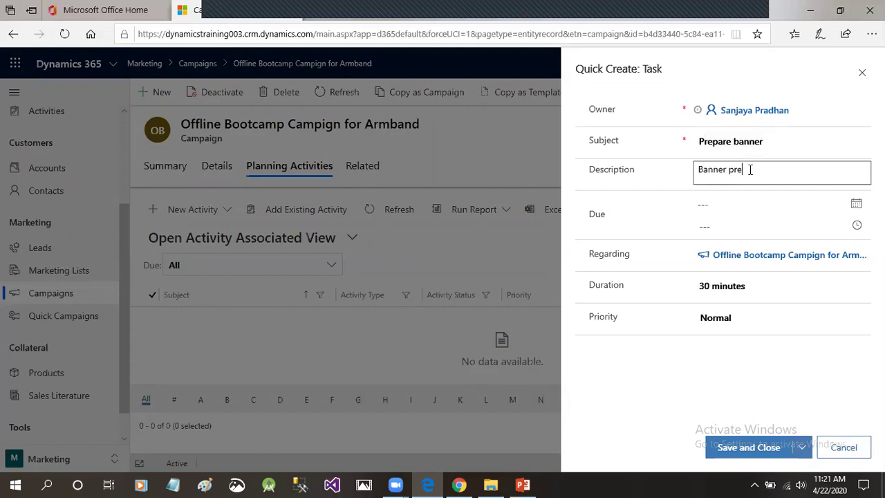
left_click(830, 452)
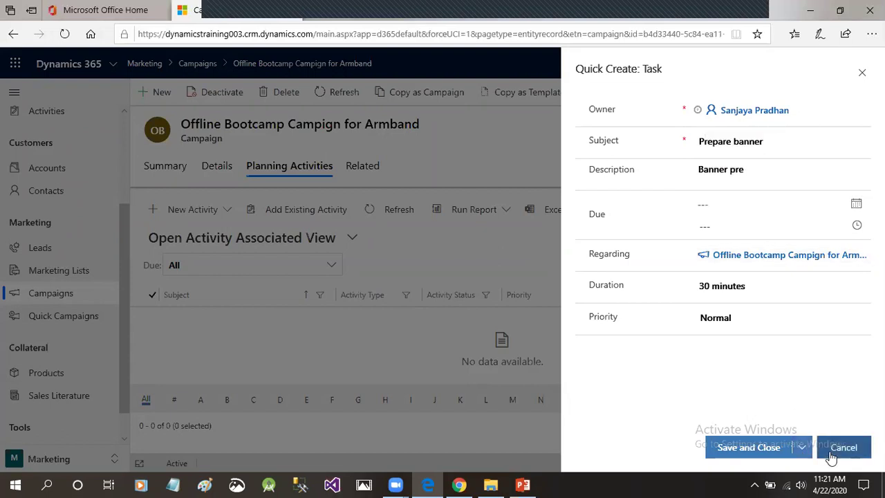
left_click(861, 74)
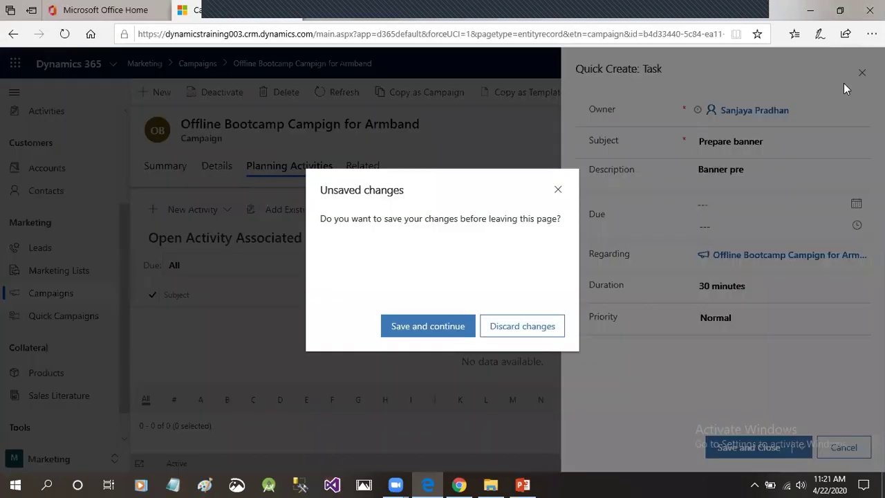
left_click(517, 328)
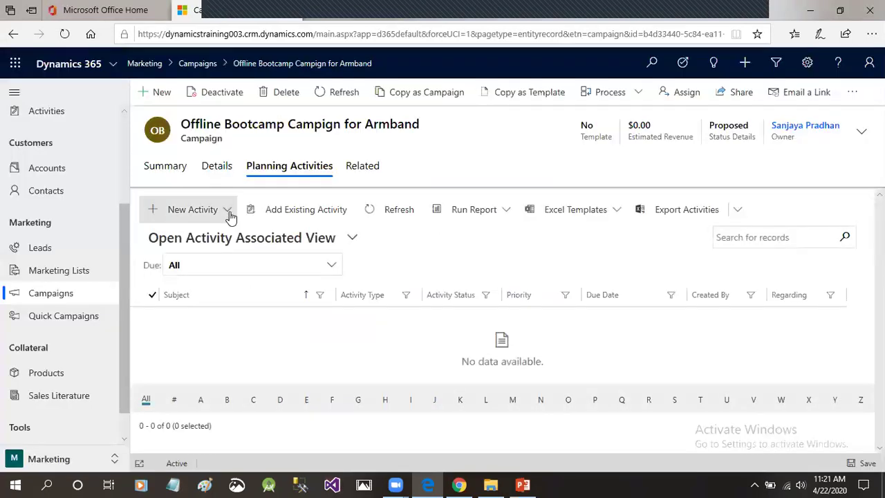
Start a new phone call titled 'Call to Banner Making Company'.
left_click(229, 210)
mouse_move(308, 257)
left_mouse_down()
mouse_move(307, 264)
mouse_move(307, 257)
left_mouse_up()
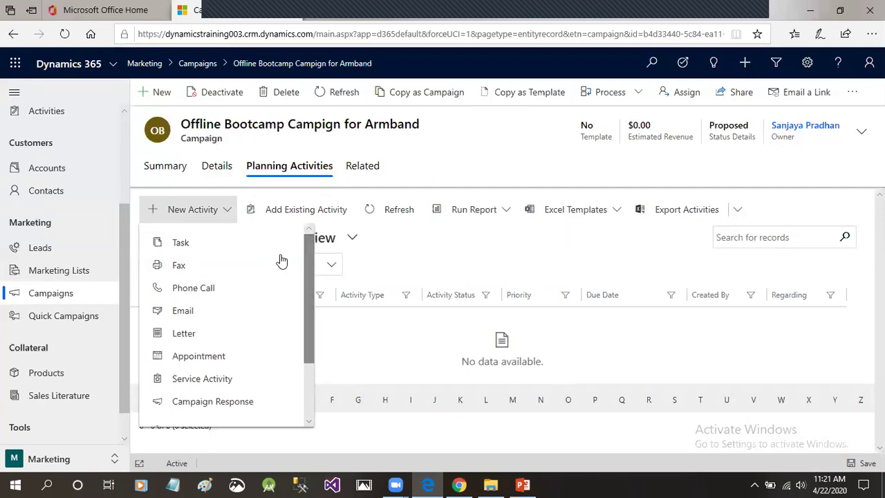
left_click(207, 290)
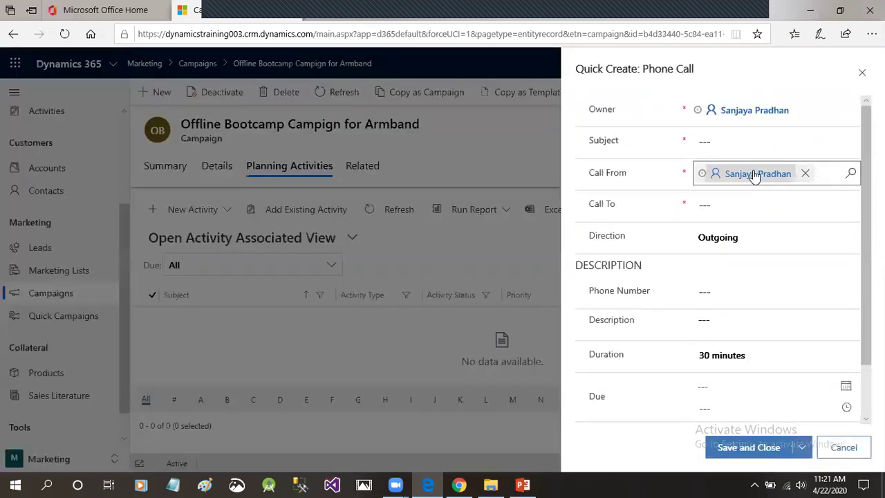
left_click(717, 142)
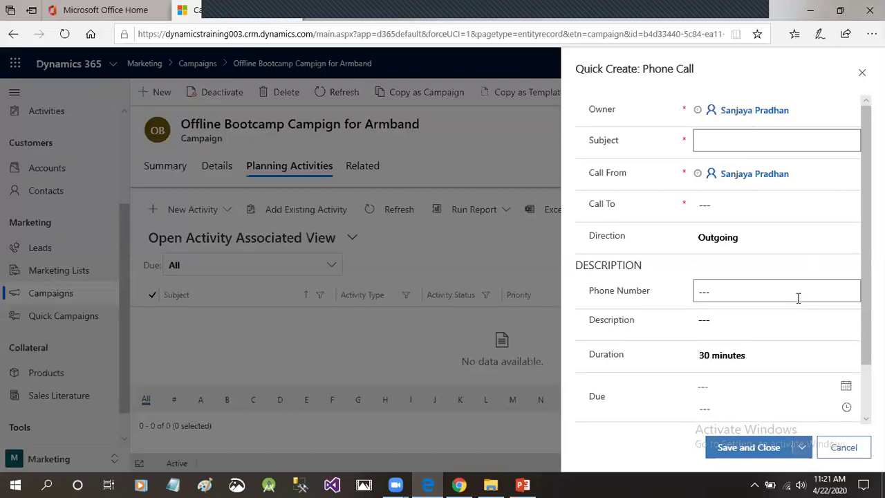
type("Call ")
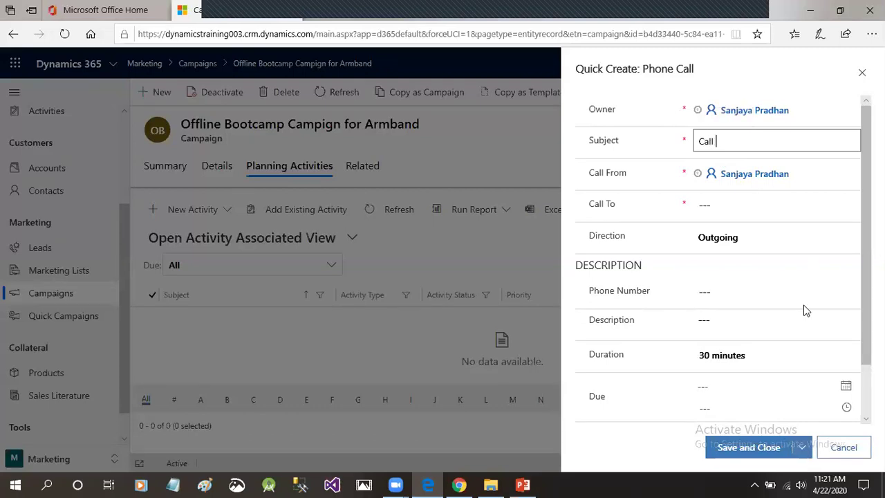
type("to Banner Making Company")
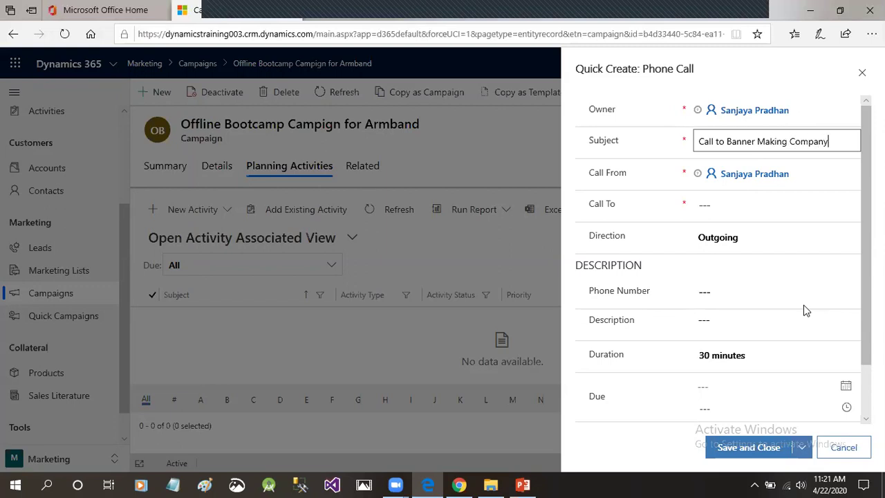
Make Tailspin Toys the call recipient, keeping the direction Outgoing.
left_click(699, 206)
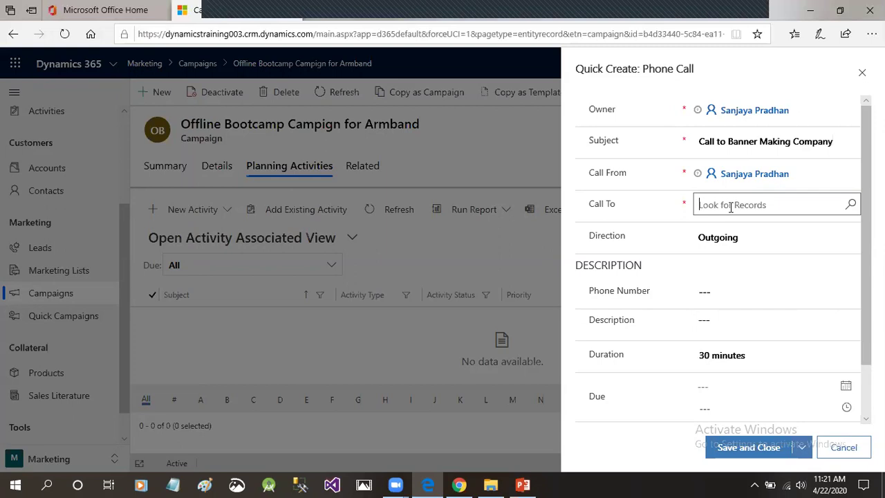
left_click(850, 205)
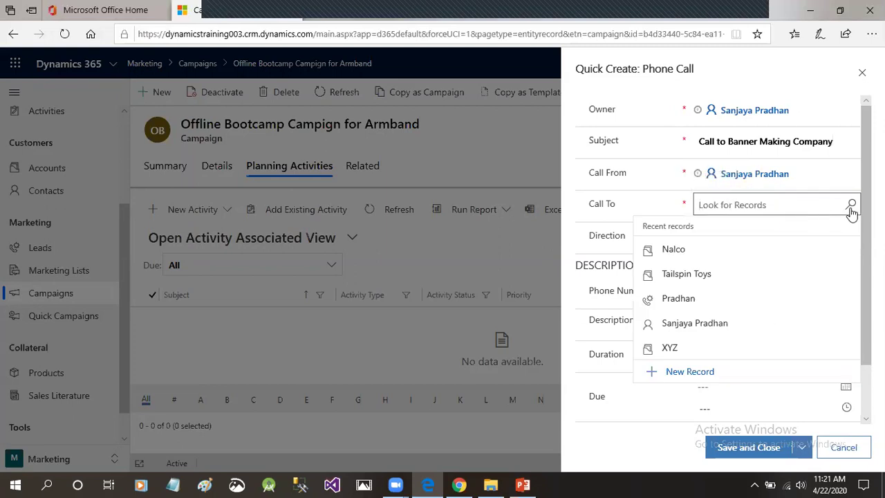
left_click(708, 281)
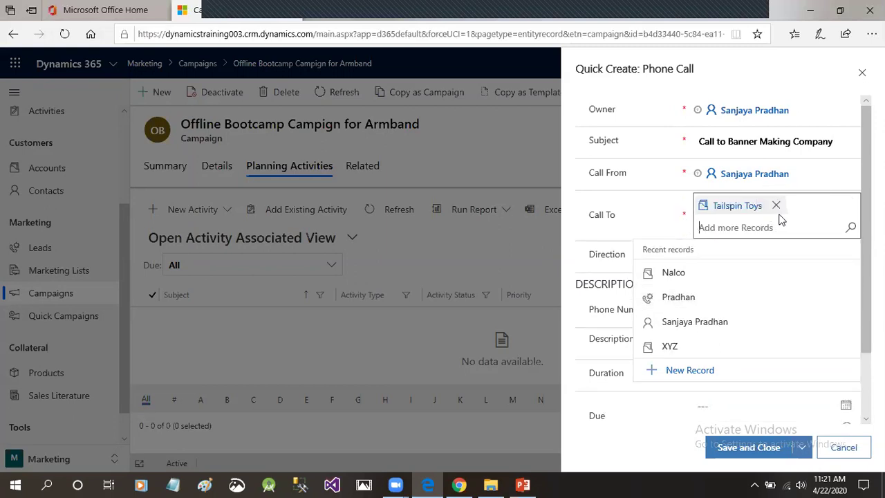
left_click(646, 220)
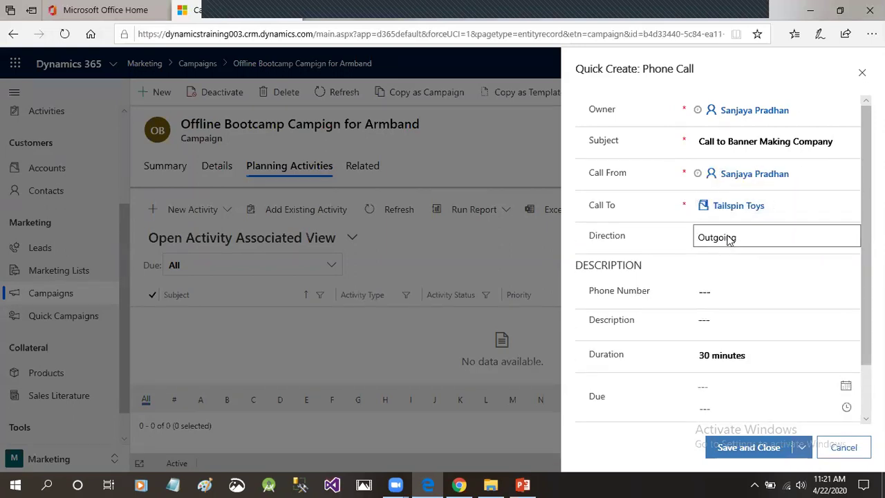
left_click(727, 239)
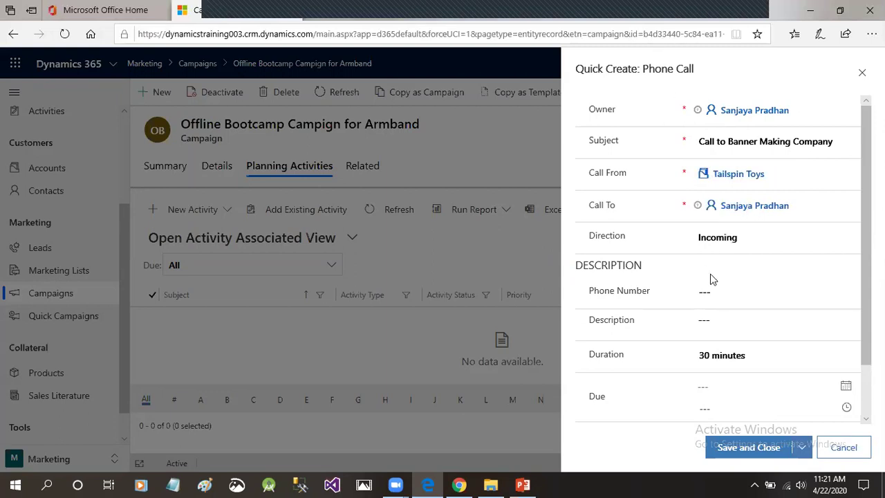
left_click(717, 239)
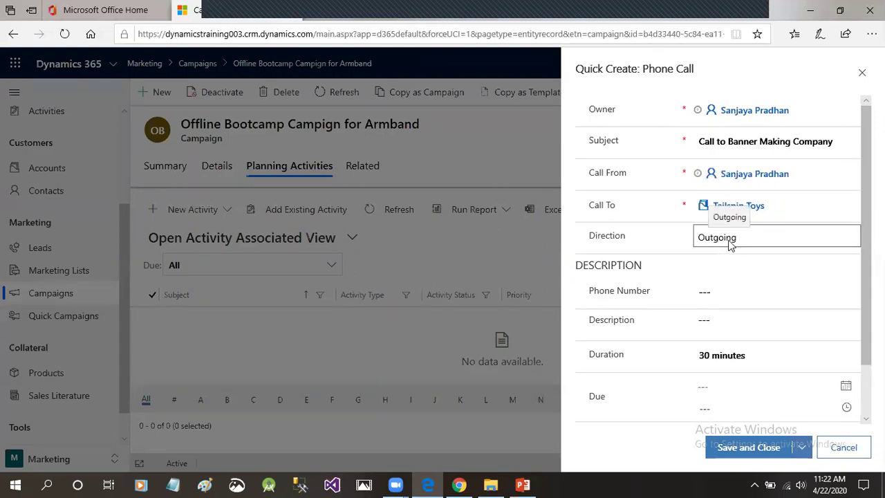
Enter the contact's phone number in the Phone Number field.
left_click(739, 297)
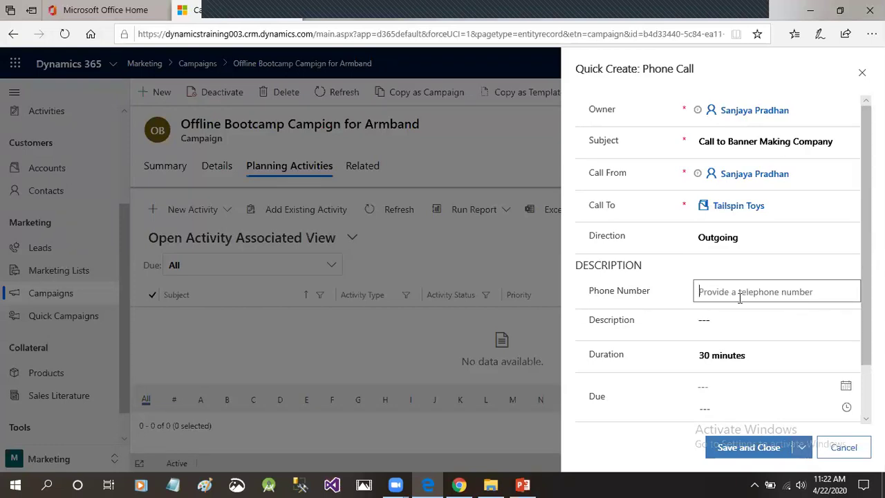
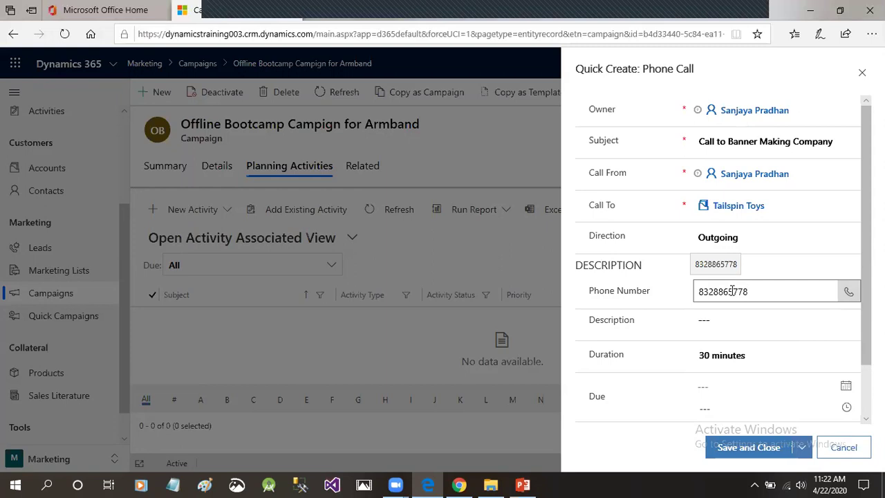
left_click(750, 205)
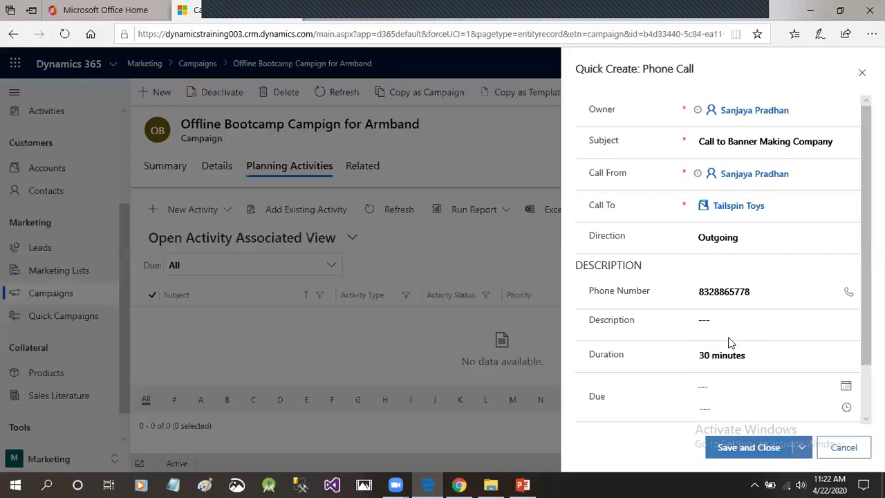
scroll(731, 342, "down", 2)
Write 'Call to Tailspin' as the phone call's description, correcting a typo.
left_click(731, 272)
type("Call to c")
key("BackSpace")
type("Ta")
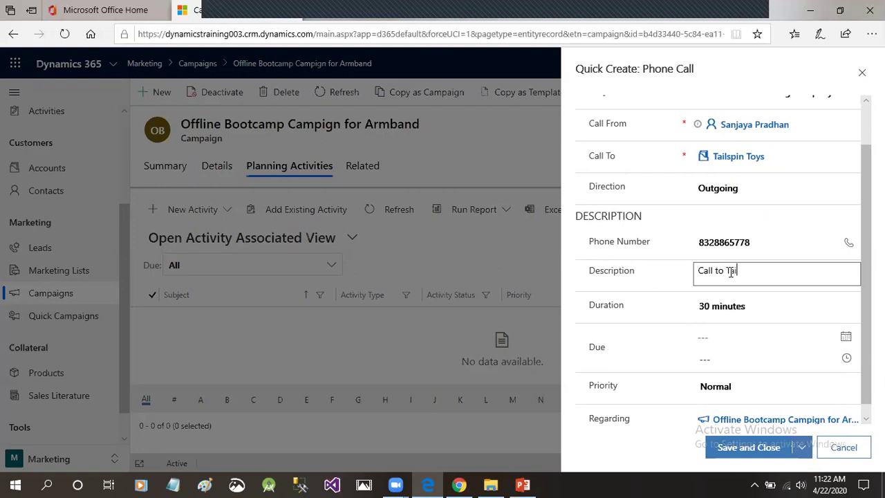
type("ilspin")
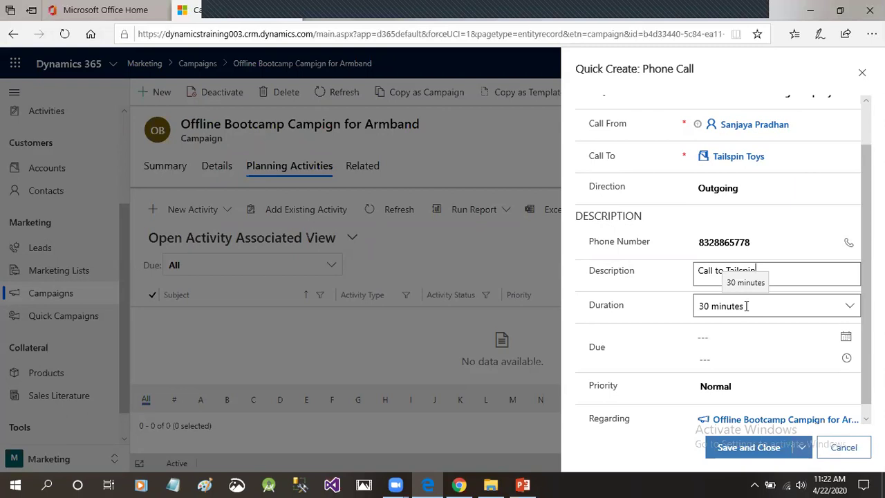
left_click(672, 305)
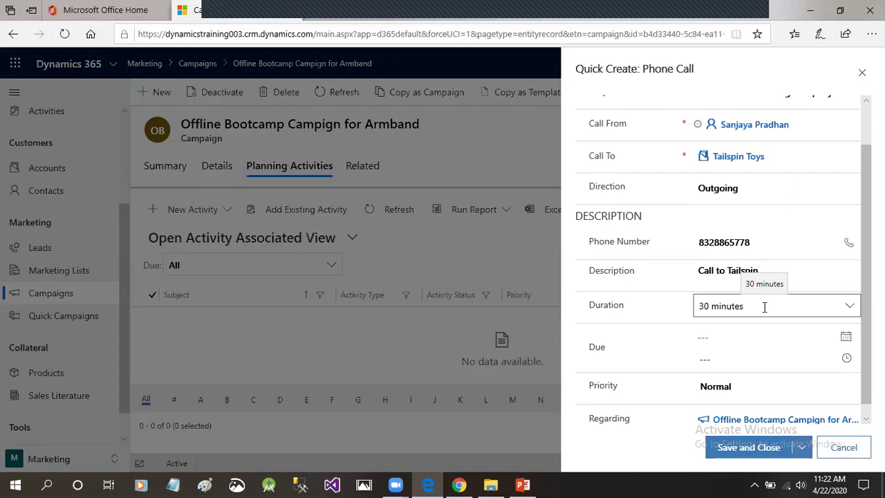
scroll(760, 314, "down", 1)
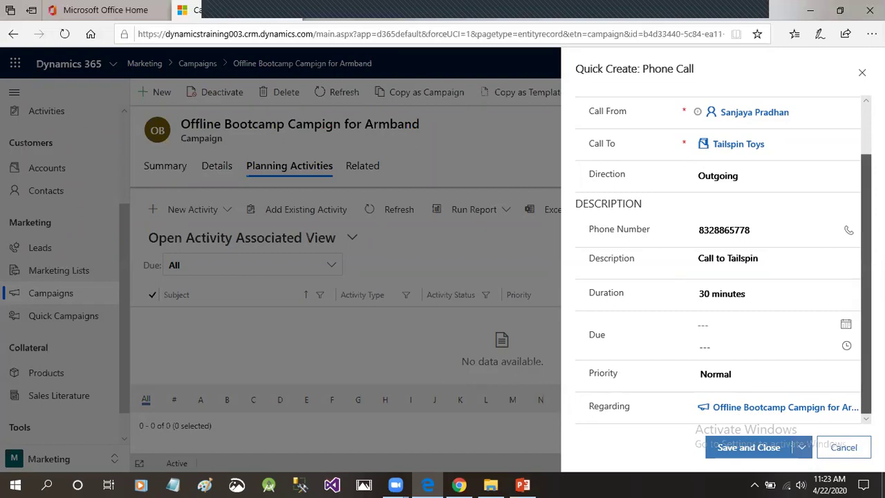
Set the call due 4/22/2020 with High priority, then save and close it.
left_click(738, 322)
left_click(845, 323)
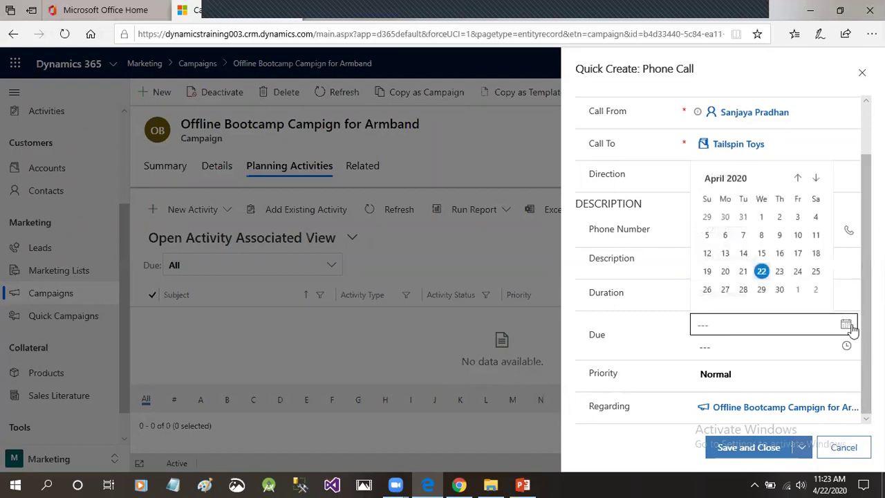
left_click(762, 272)
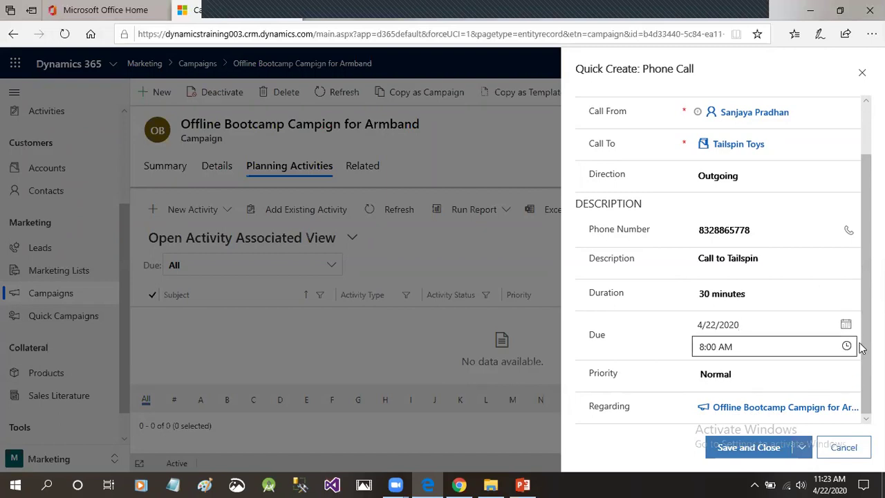
left_click(785, 366)
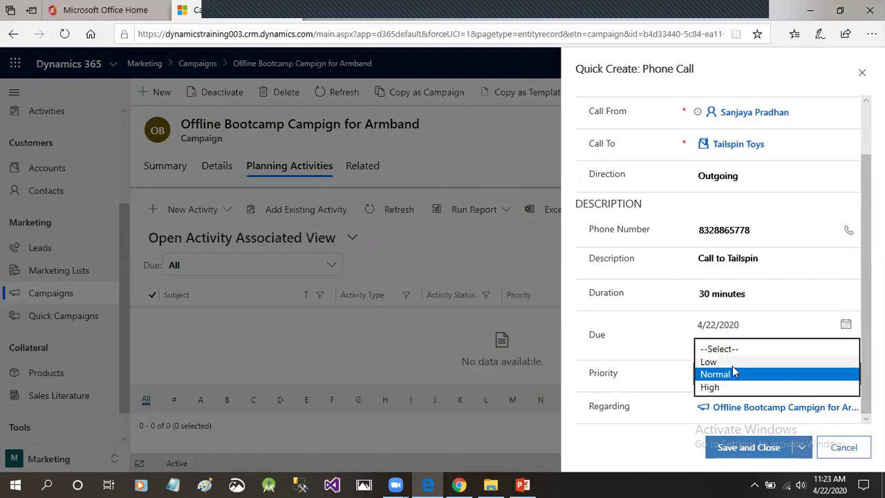
left_click(729, 388)
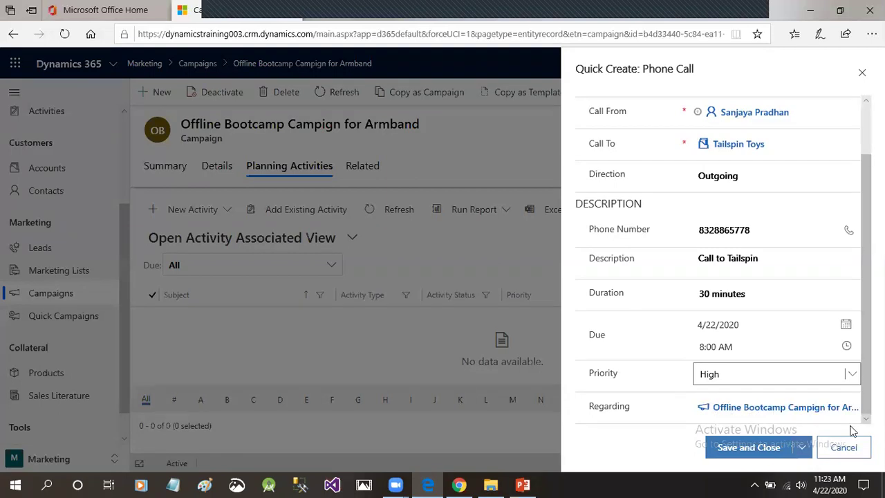
left_click(768, 448)
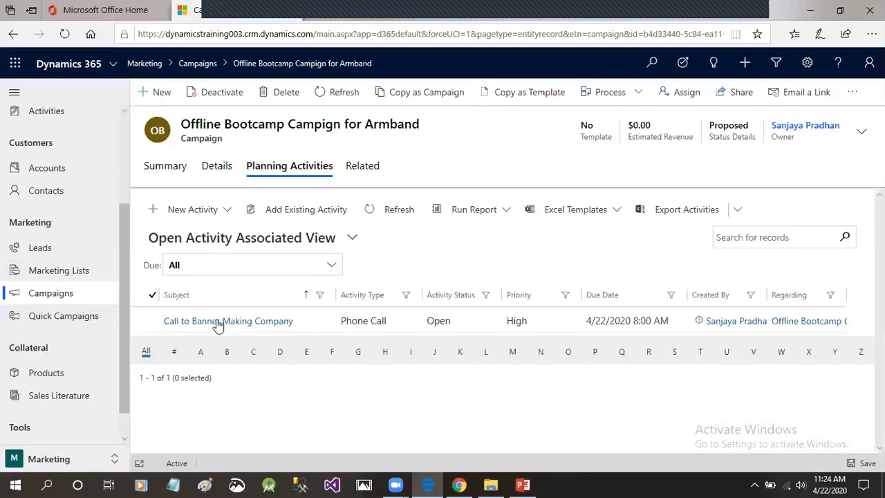
Open the Call to Banner Making Company record, review its details and related records, and refresh.
left_click(158, 320)
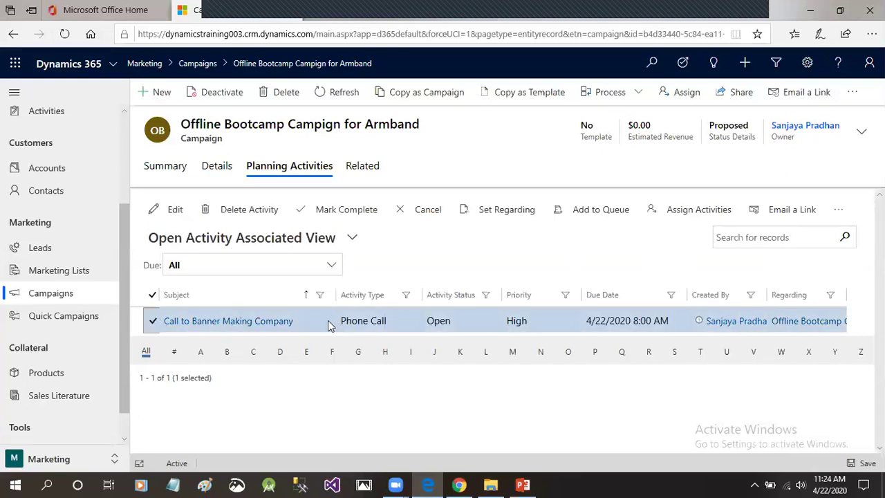
double_click(329, 324)
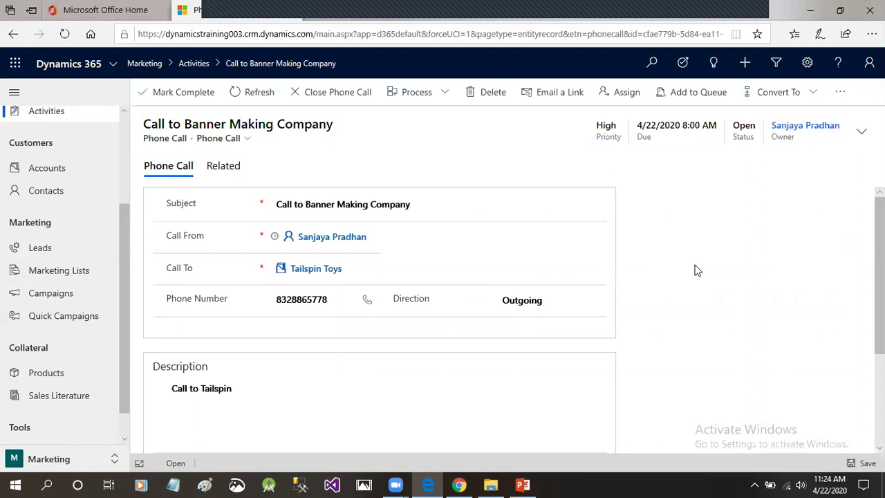
scroll(697, 270, "down", 3)
scroll(697, 270, "up", 3)
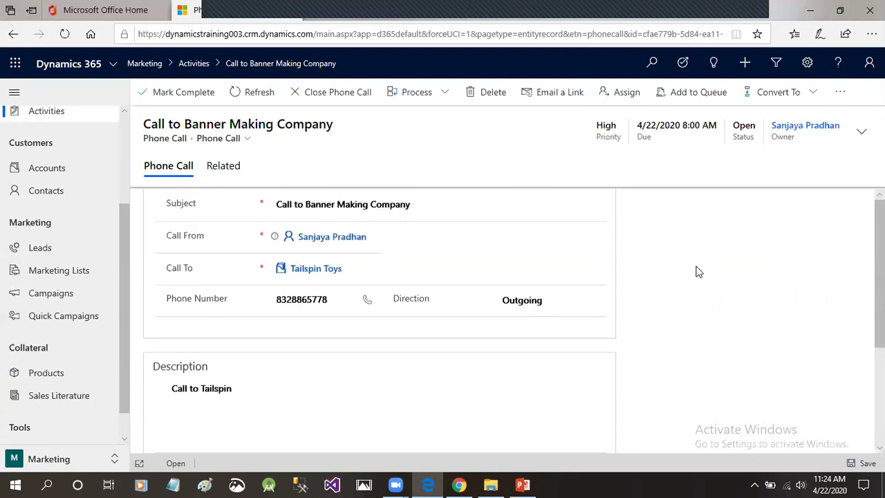
scroll(696, 270, "down", 3)
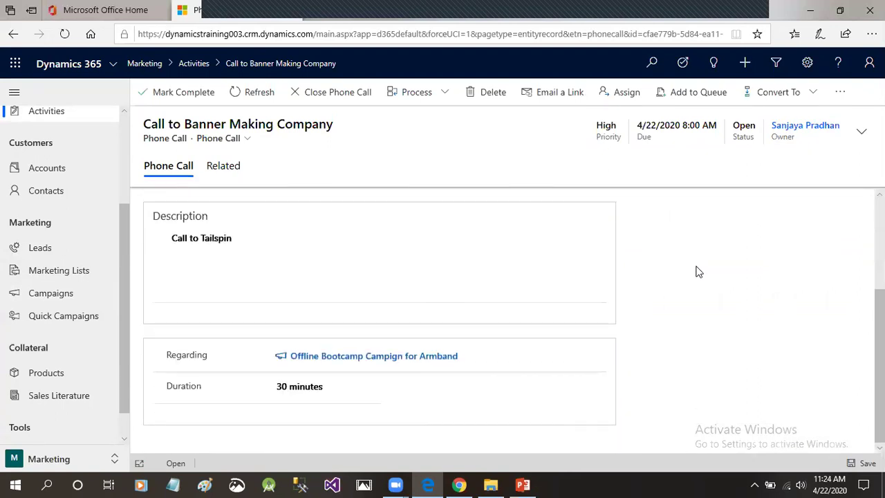
scroll(697, 271, "up", 3)
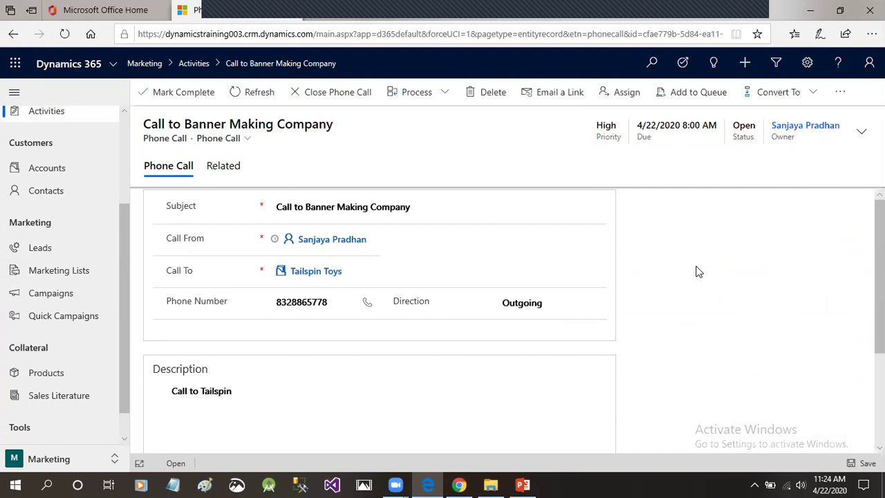
left_click(226, 173)
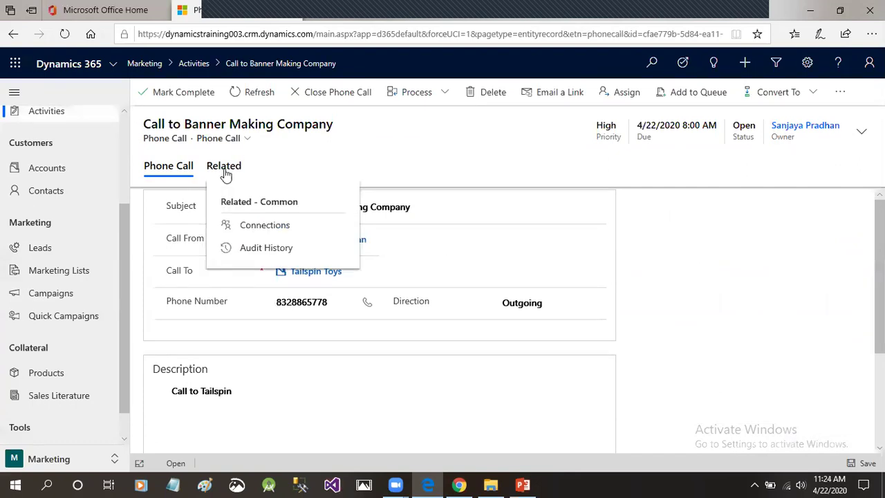
left_click(166, 172)
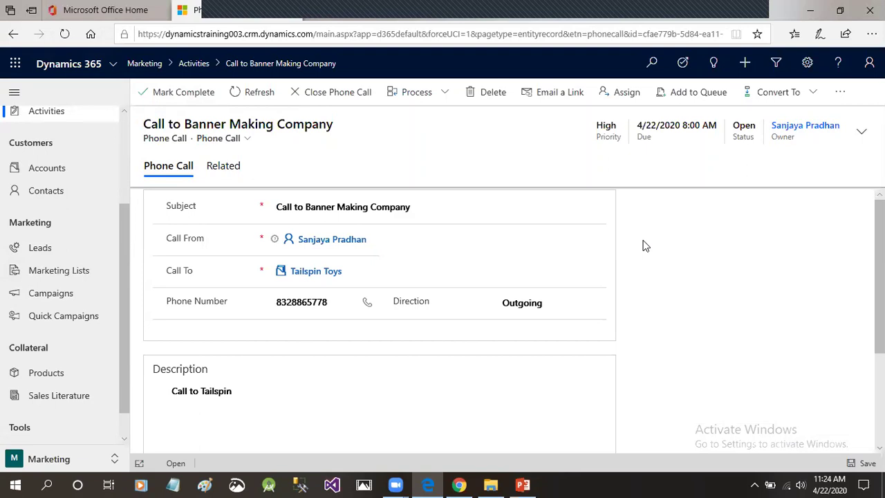
scroll(643, 246, "down", 3)
scroll(666, 269, "up", 2)
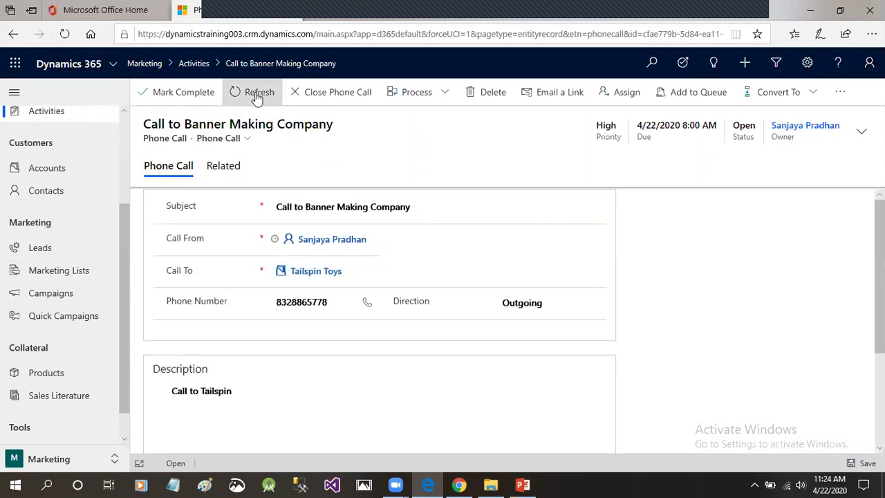
left_click(233, 94)
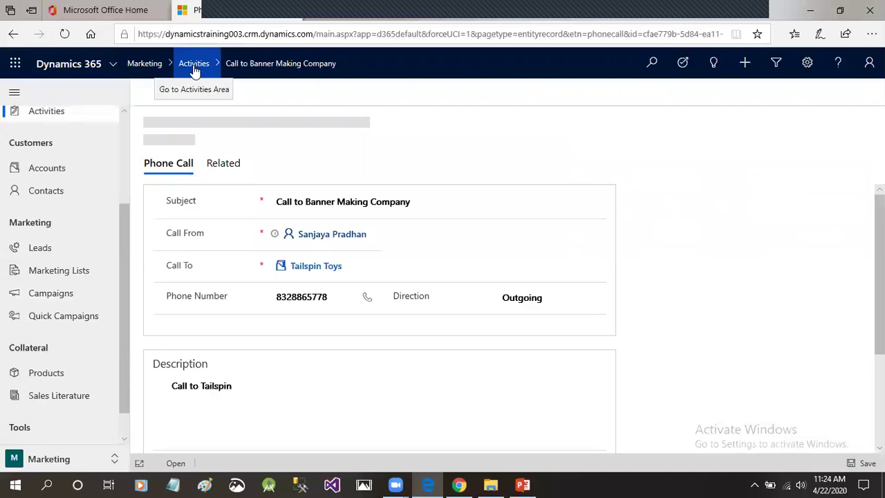
Navigate via Activities and Campaigns back to the Offline Bootcamp Campign for Armband record.
left_click(194, 64)
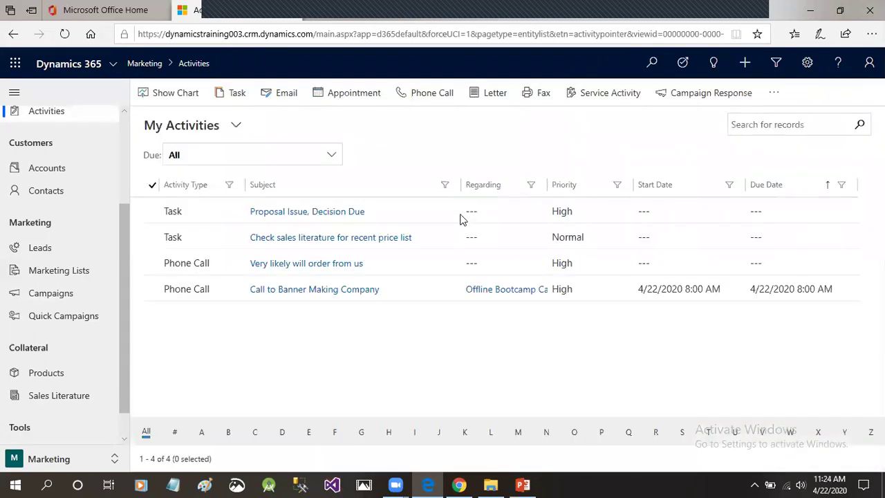
left_click(64, 296)
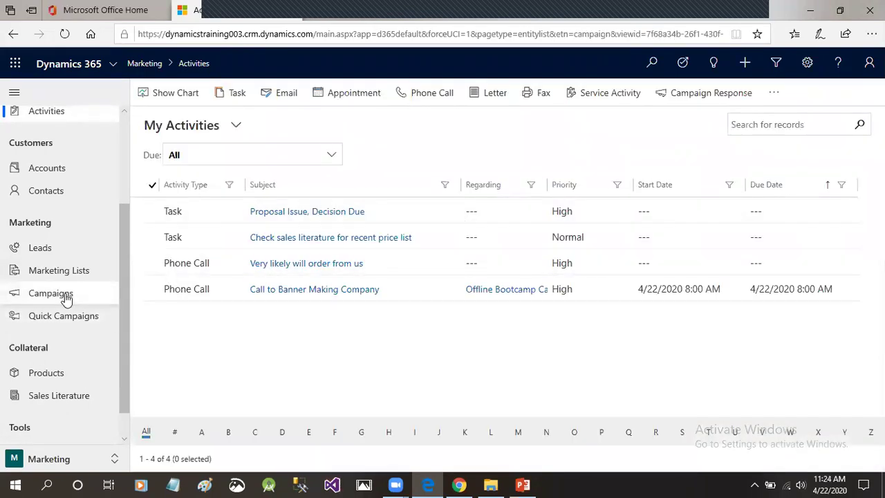
left_click(326, 183)
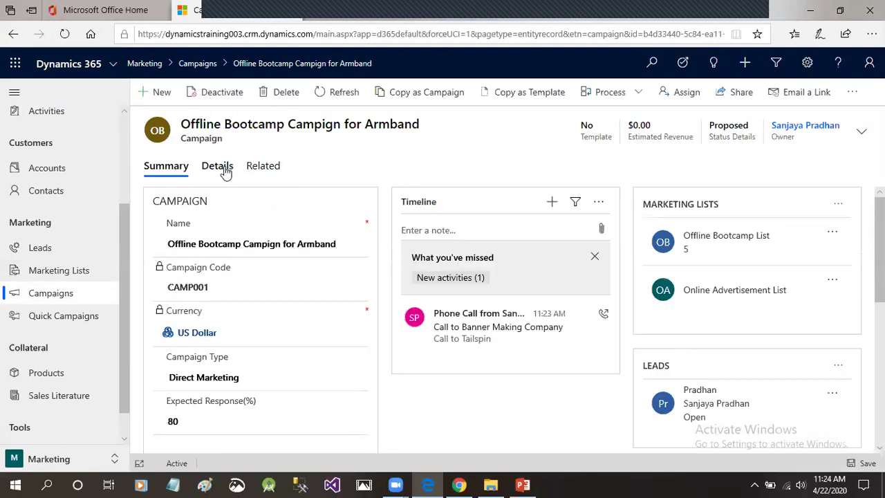
Show the campaign's Campaign Activities view from the Related menu.
left_click(270, 168)
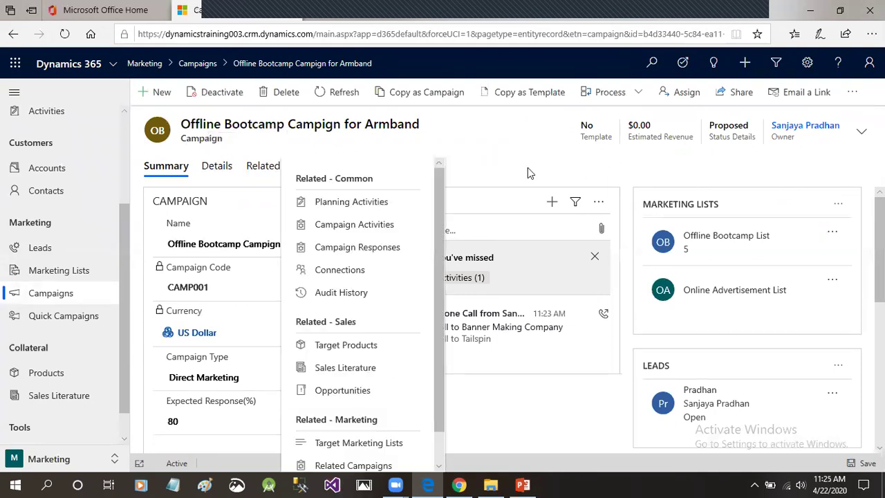
left_click(748, 273)
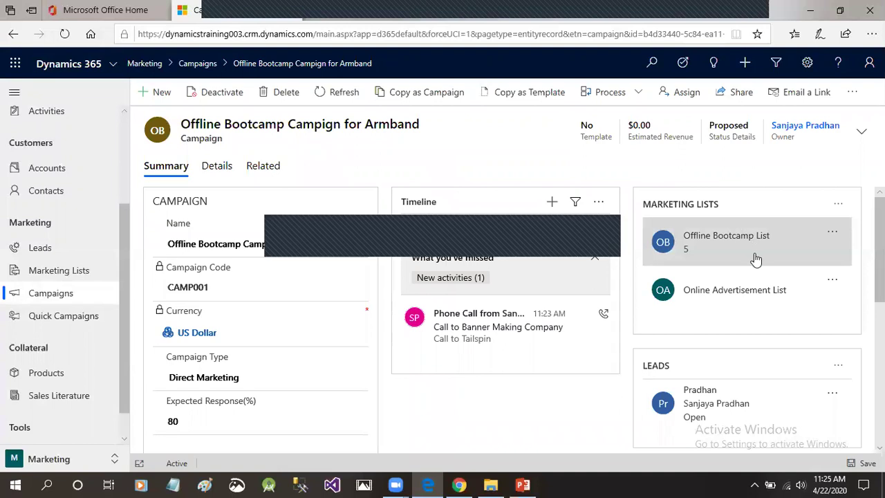
left_click(267, 170)
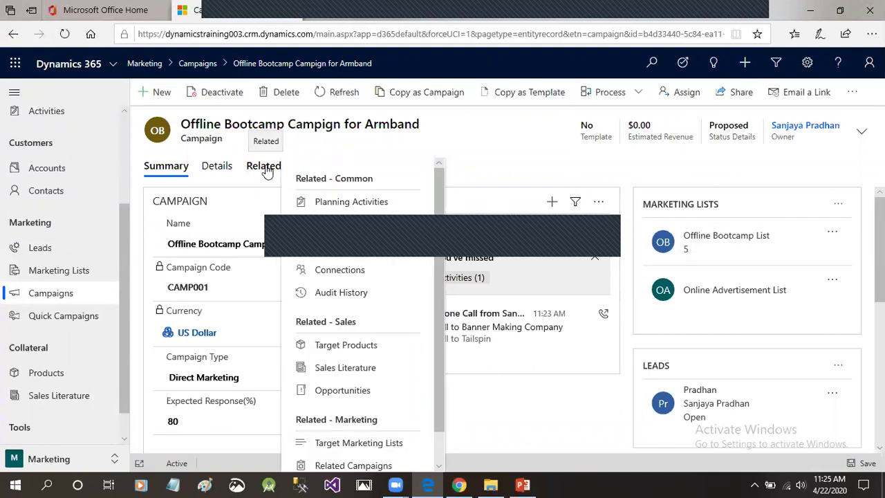
scroll(440, 293, "down", 1)
scroll(440, 305, "down", 1)
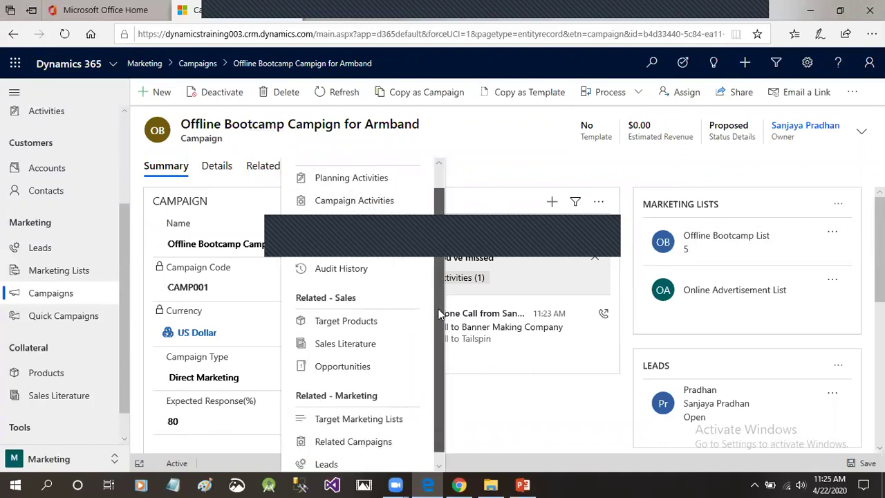
scroll(438, 313, "down", 1)
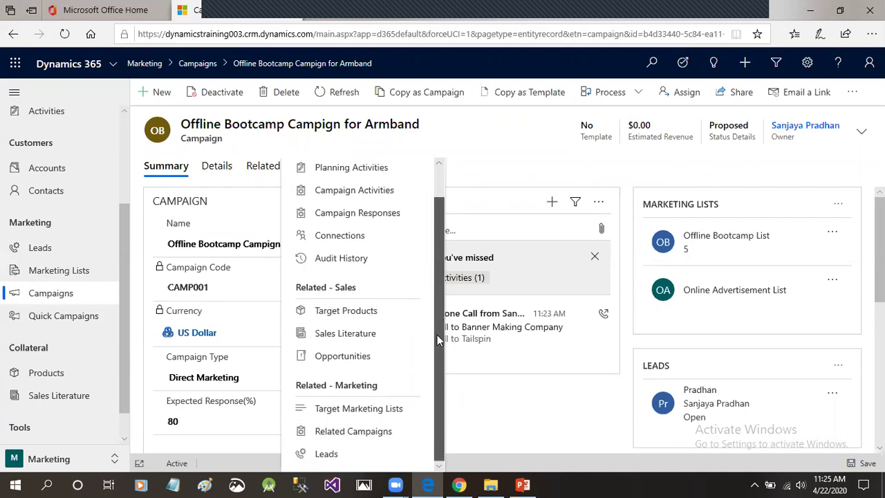
left_click_drag(437, 339, 436, 263)
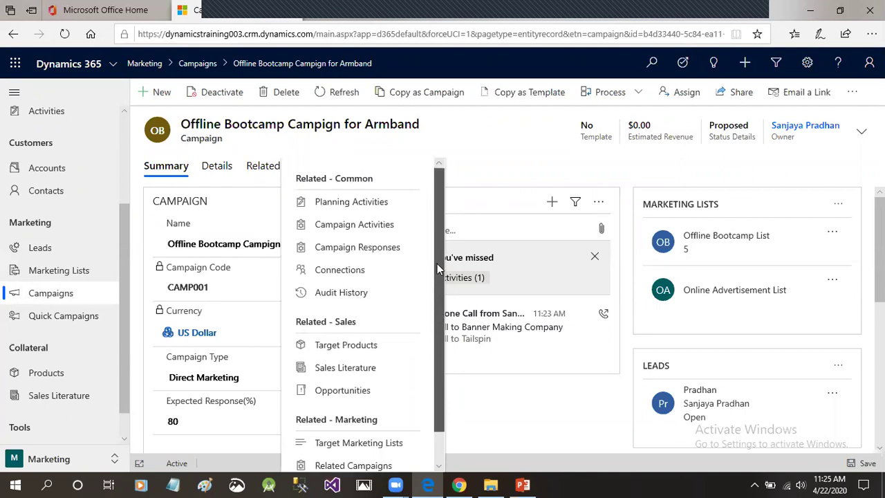
left_click(377, 228)
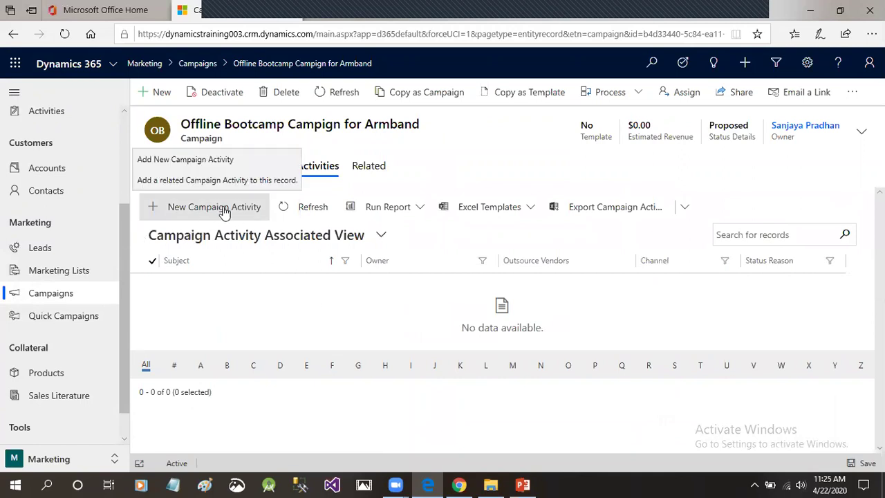
Start a new campaign activity with subject 'Discounte Product ArmBand Offer'.
left_click(224, 210)
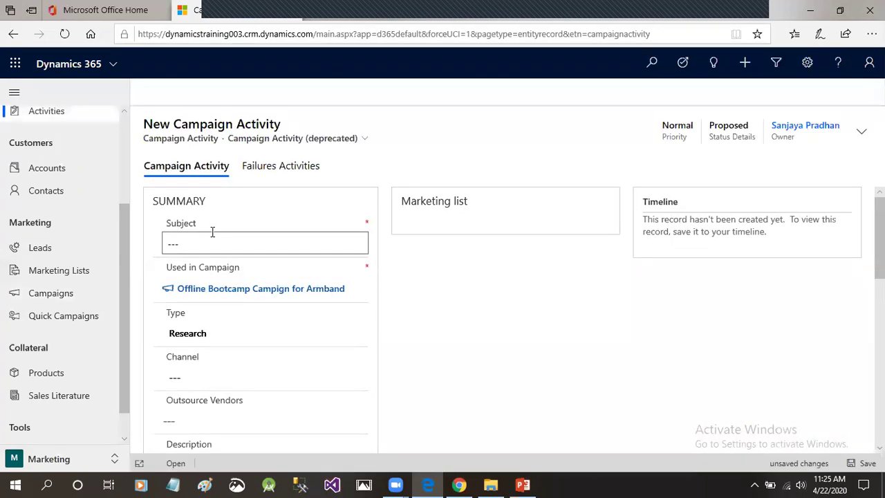
left_click(219, 240)
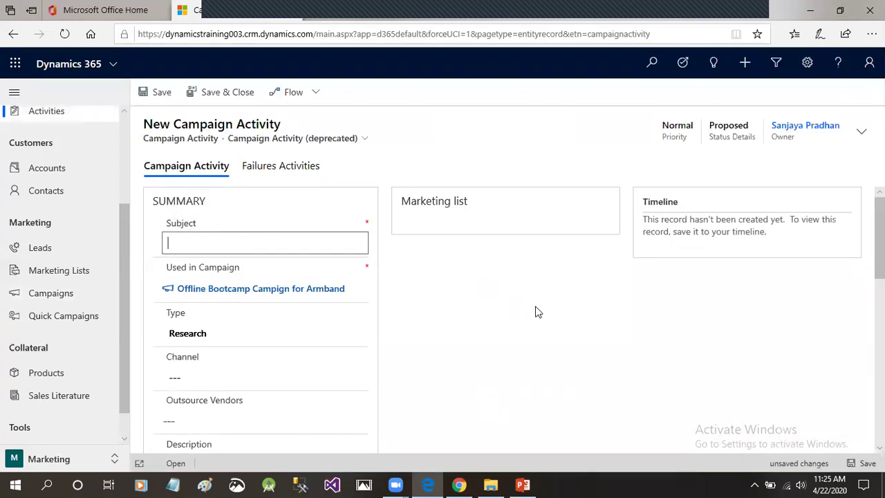
type("Discounte Product ArmBand")
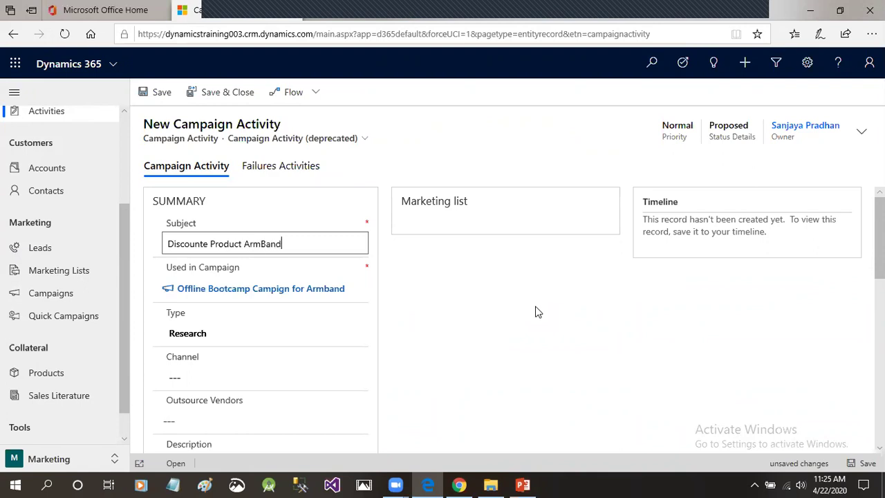
type(" Offer")
left_click(457, 284)
scroll(459, 284, "down", 3)
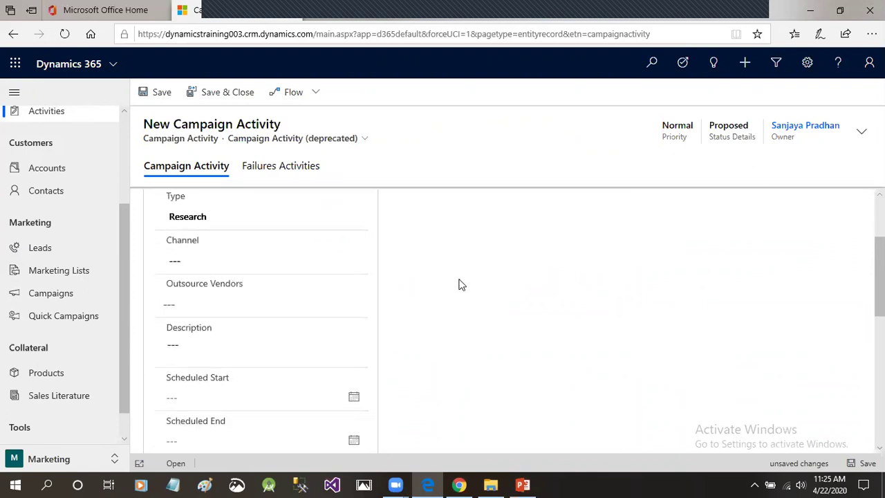
scroll(462, 284, "up", 1)
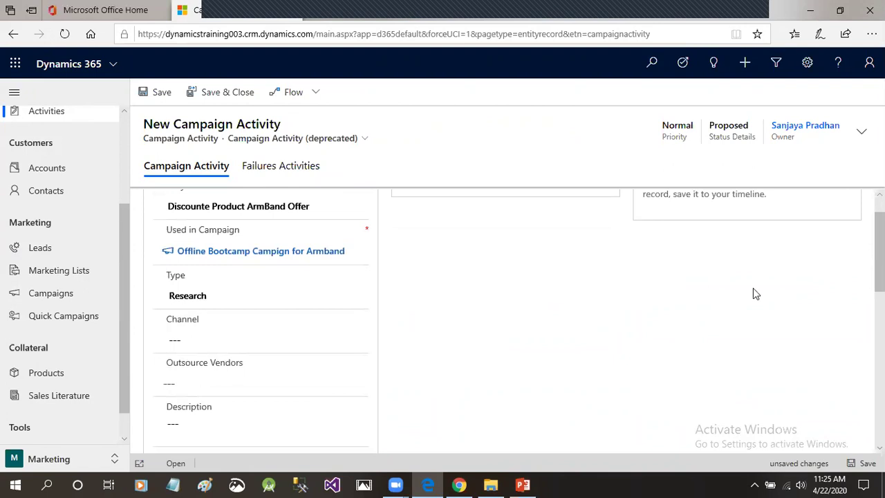
scroll(553, 287, "up", 1)
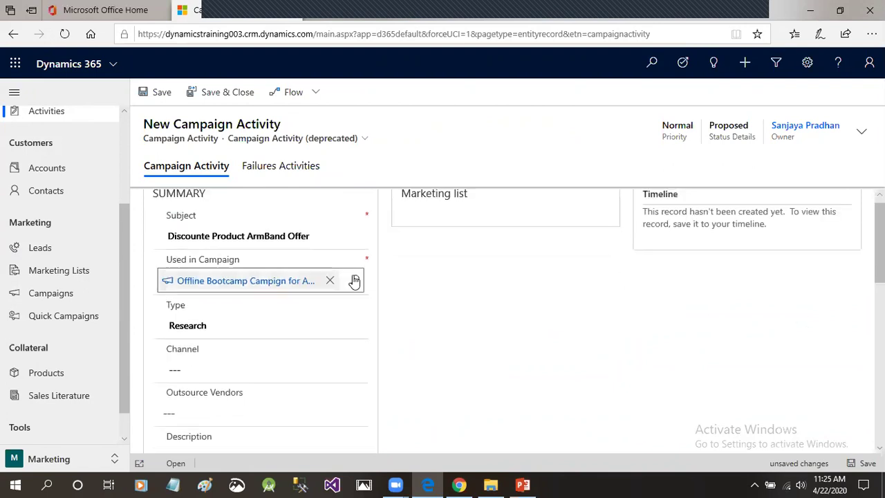
scroll(353, 280, "down", 2)
Set the campaign activity's Type to Lead Qualification.
left_click(253, 247)
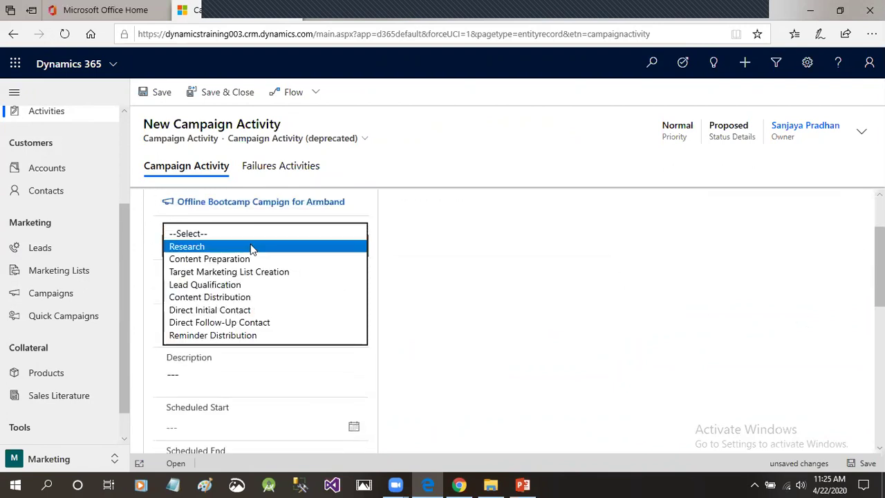
left_click(467, 247)
scroll(467, 247, "up", 1)
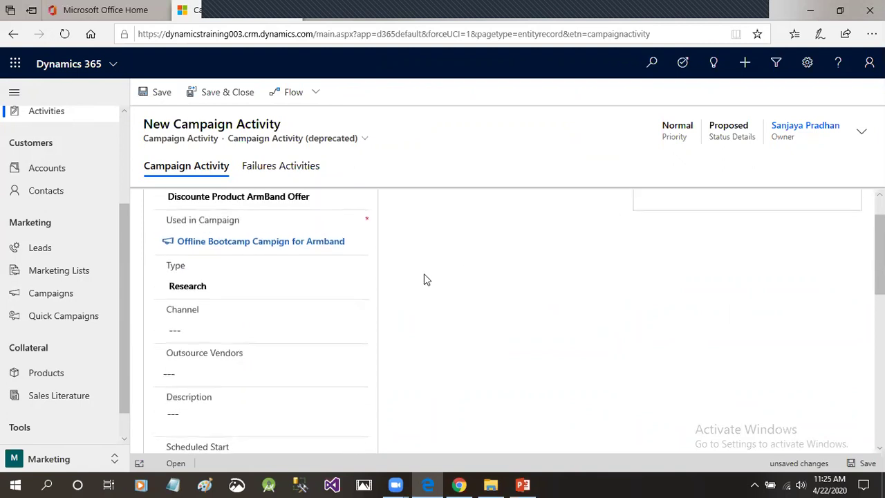
left_click(293, 289)
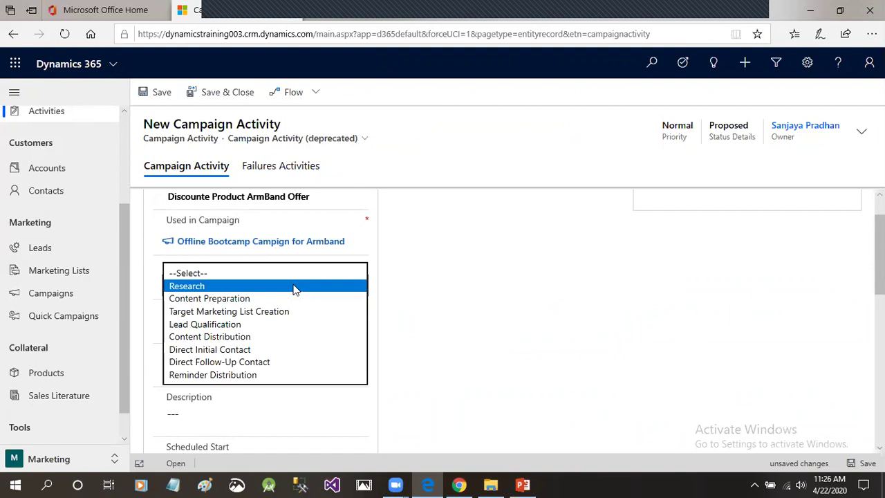
left_click(239, 324)
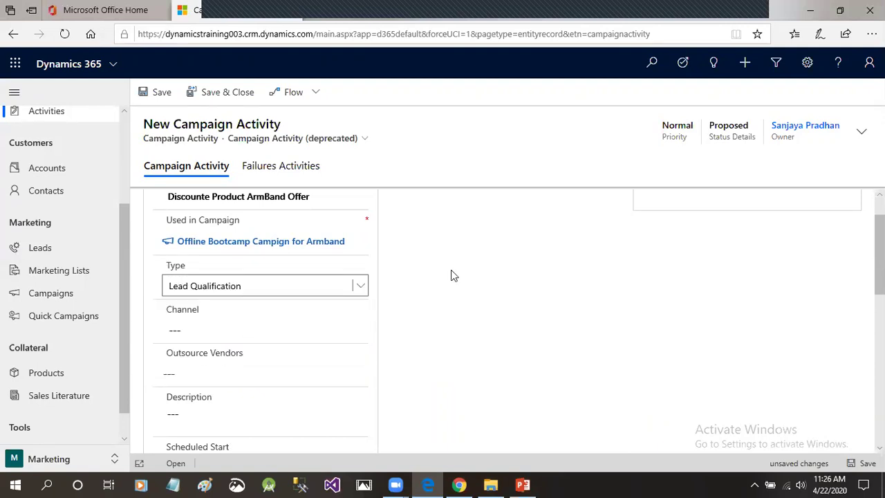
left_click(355, 285)
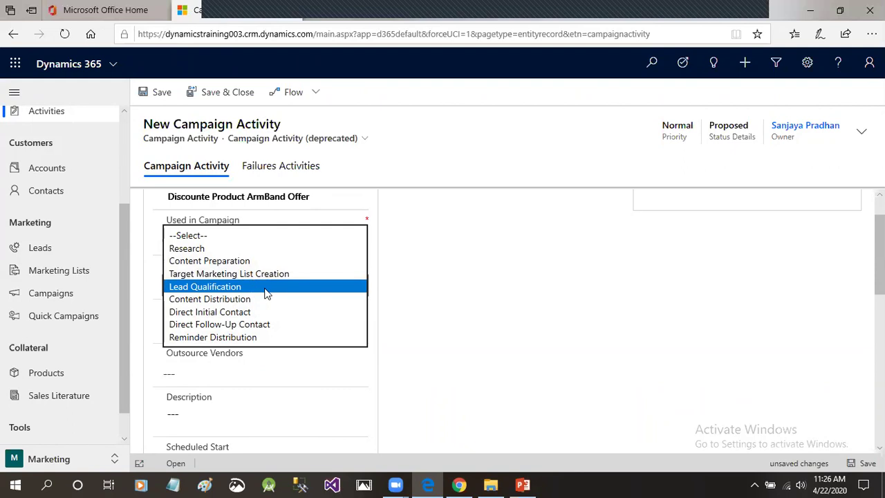
left_click(257, 313)
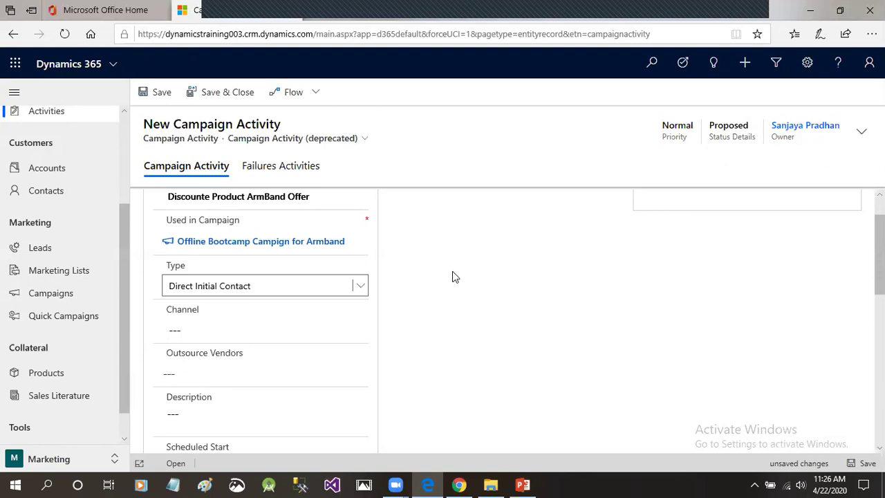
left_click(361, 285)
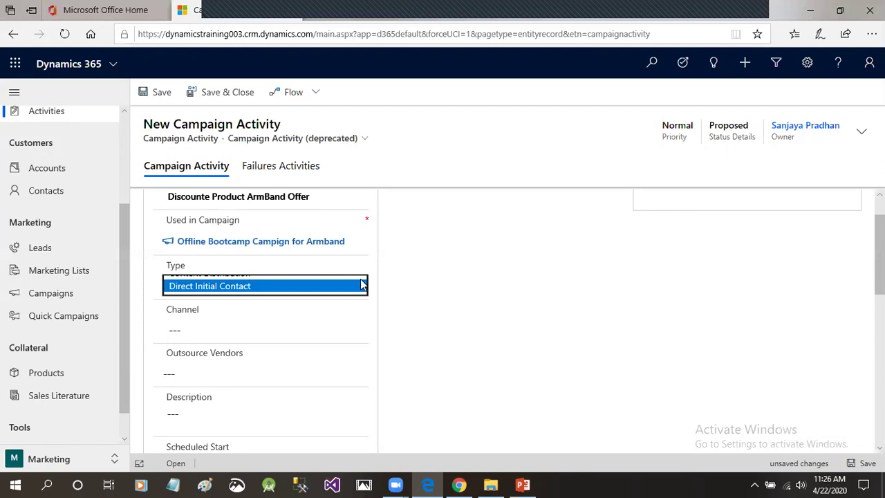
left_click(247, 260)
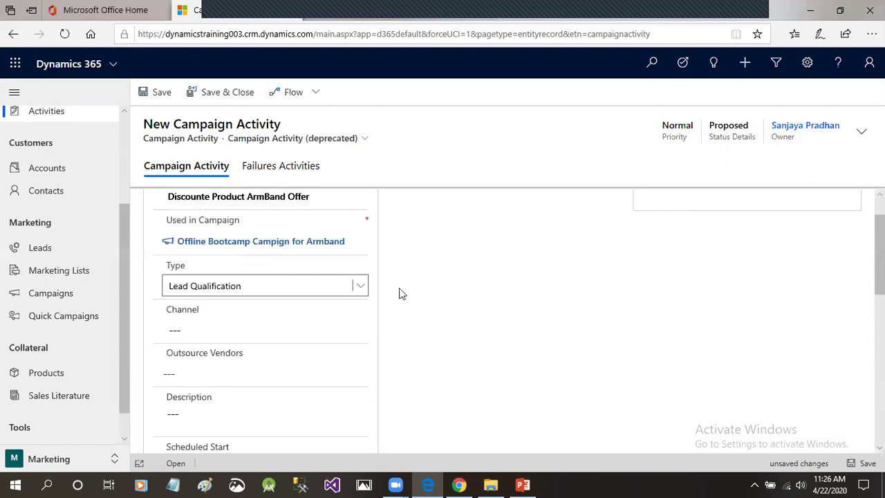
scroll(399, 292, "down", 1)
left_click(237, 290)
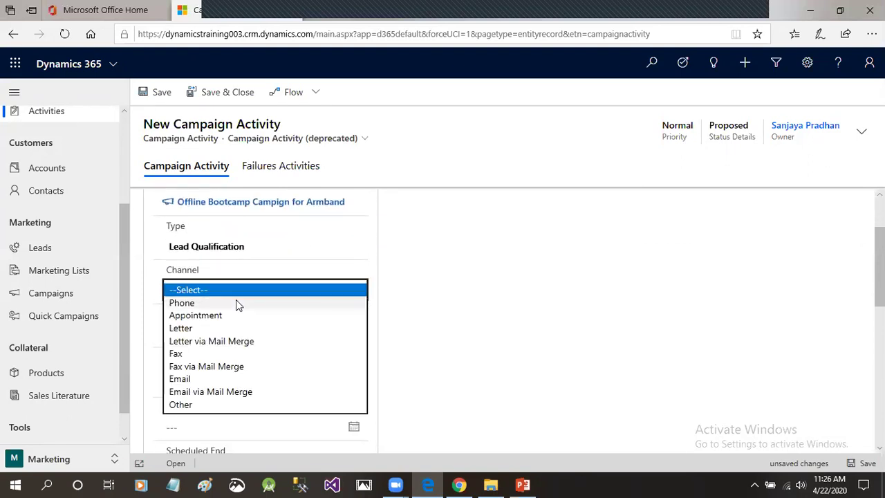
Set the channel to Phone, leaving the outsource vendor empty.
left_click(236, 299)
scroll(408, 303, "down", 2)
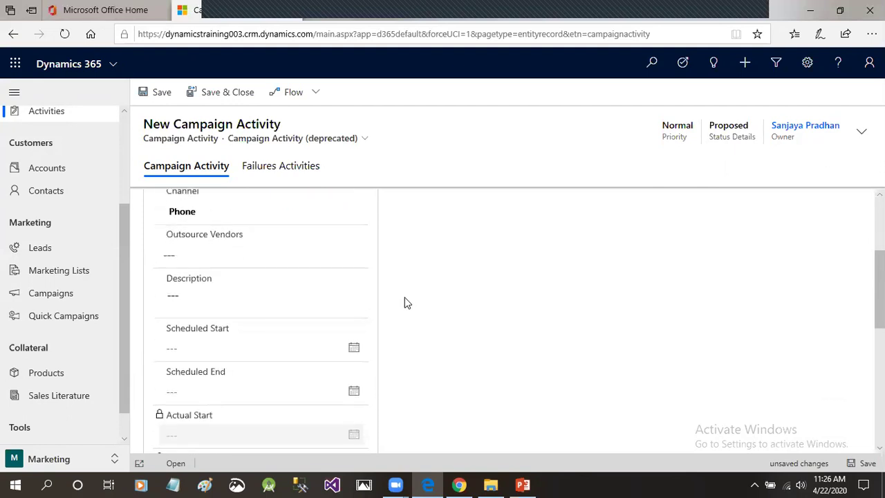
left_click(184, 255)
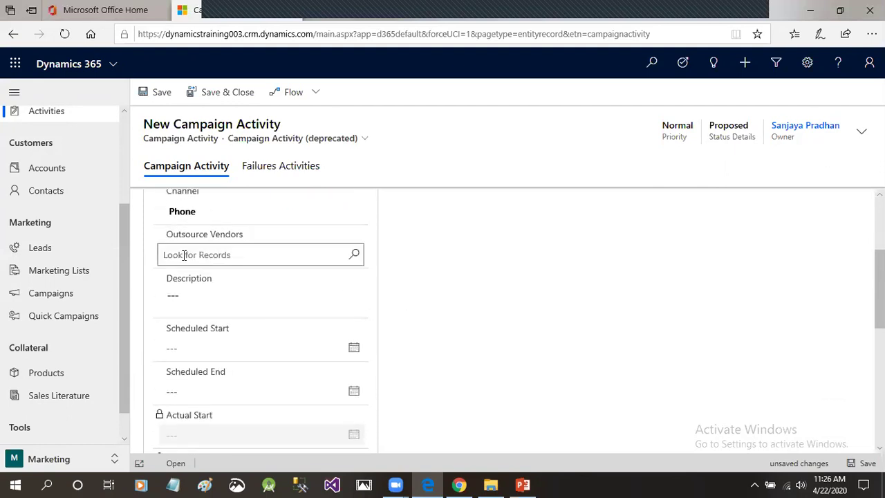
left_click(409, 258)
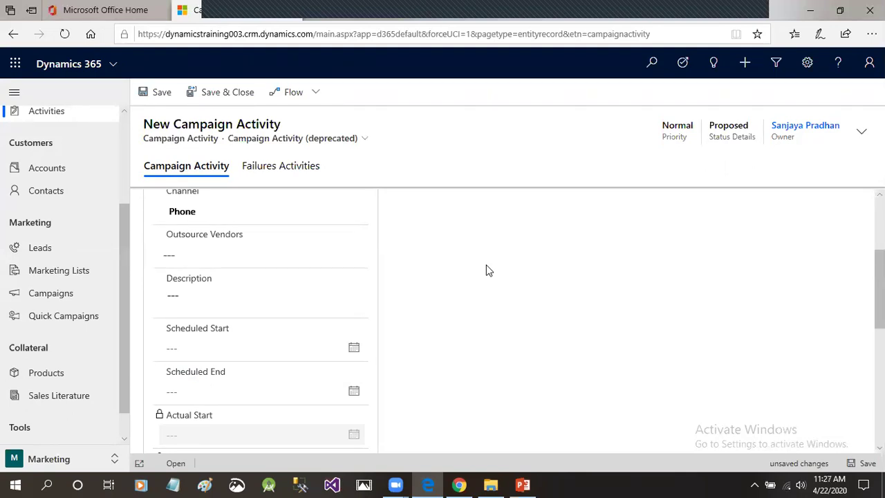
scroll(485, 271, "down", 3)
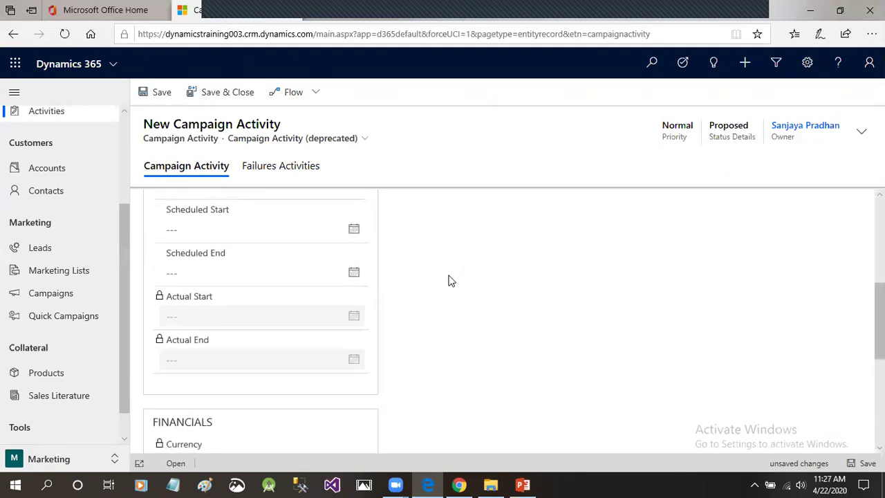
scroll(414, 280, "up", 2)
Set Scheduled Start and Scheduled End both to 4/22/2020.
left_click(355, 309)
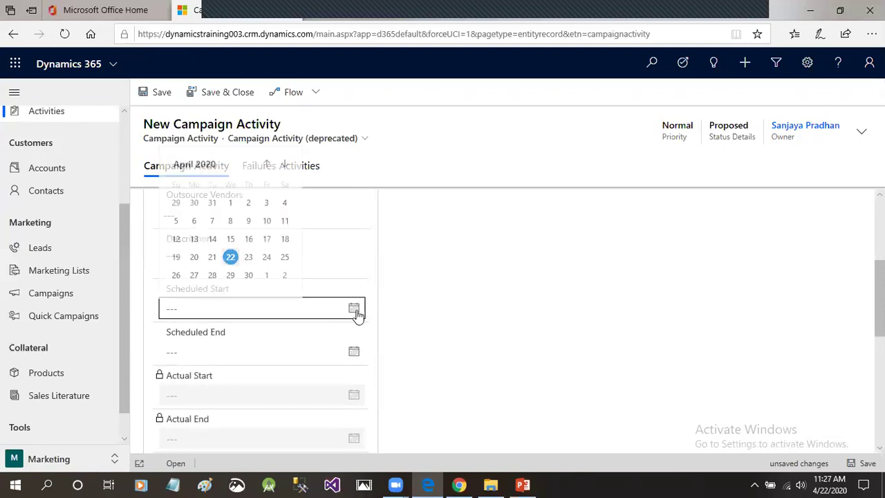
left_click(230, 255)
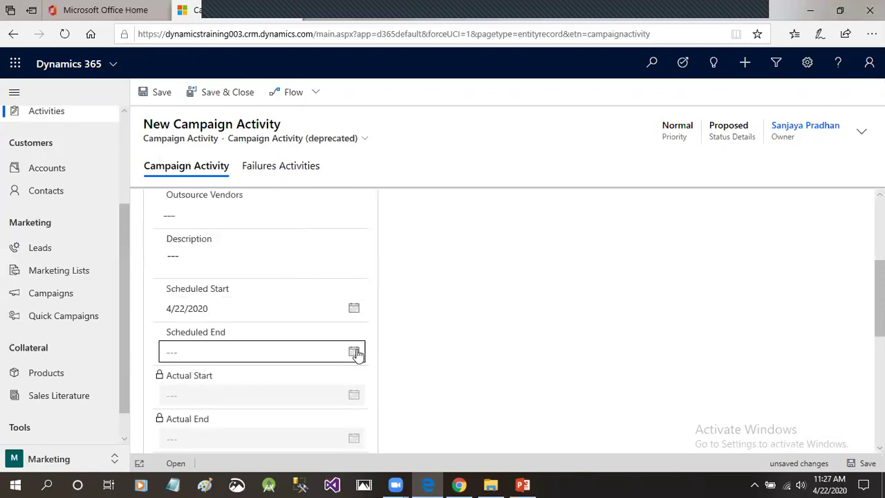
left_click(354, 352)
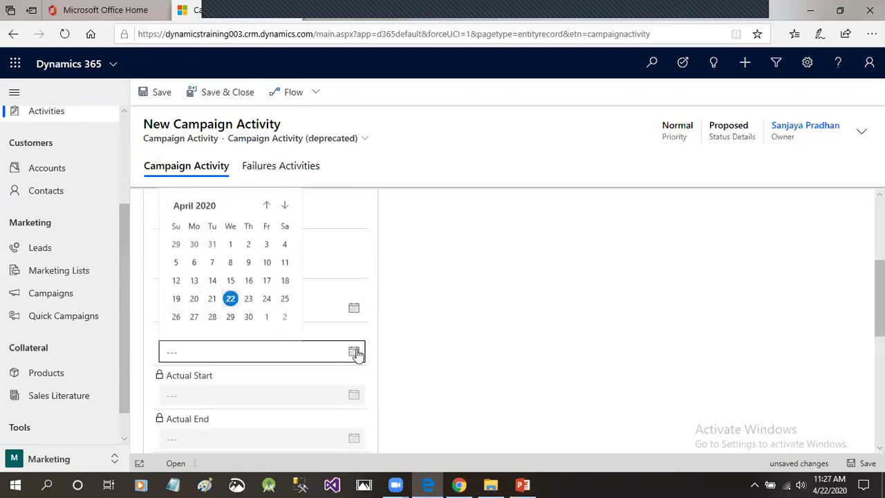
left_click(232, 300)
scroll(511, 318, "down", 3)
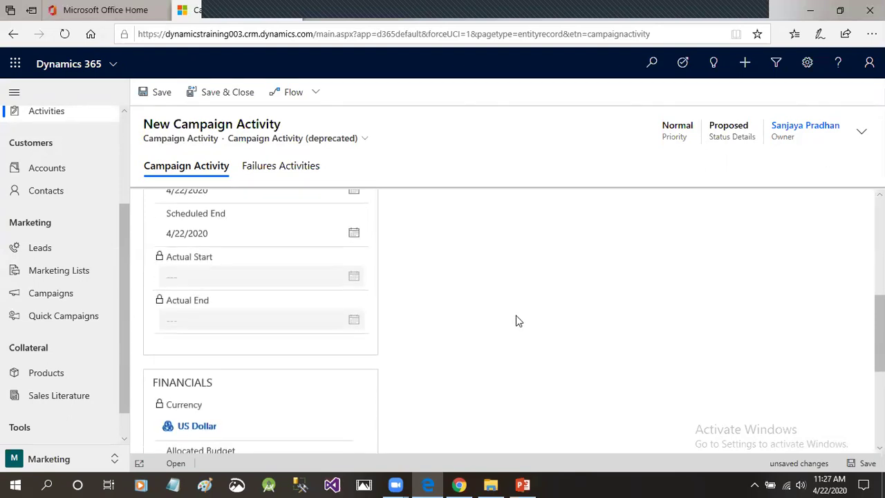
scroll(484, 290, "down", 2)
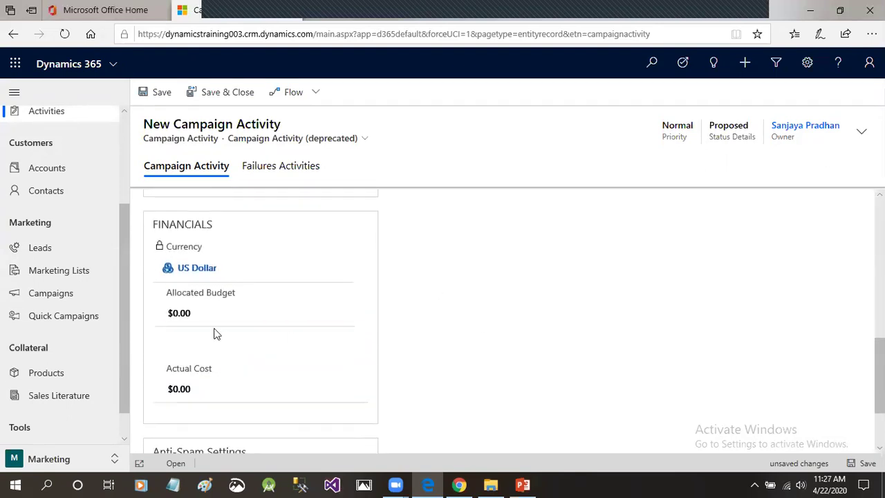
Enter an allocated budget of $250 and an actual cost of $210.
left_click(206, 312)
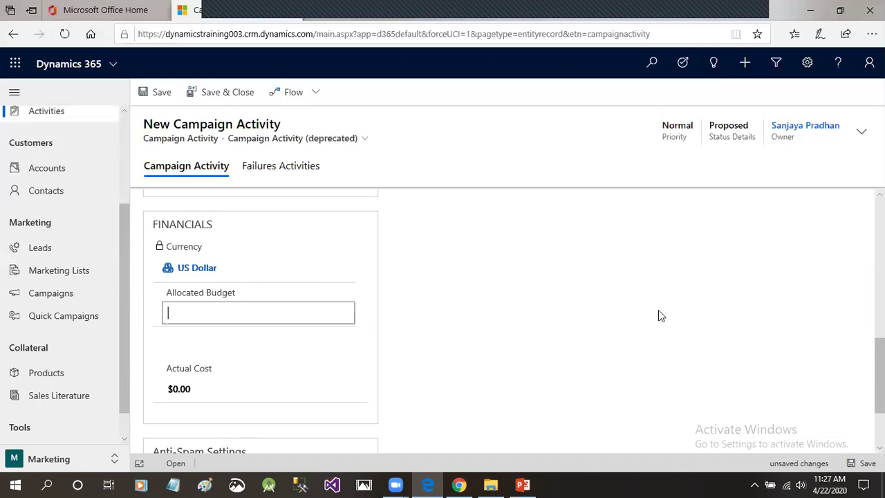
type("200")
left_click(507, 333)
type("250")
left_click(548, 327)
scroll(549, 322, "down", 2)
left_click(198, 282)
scroll(373, 285, "up", 1)
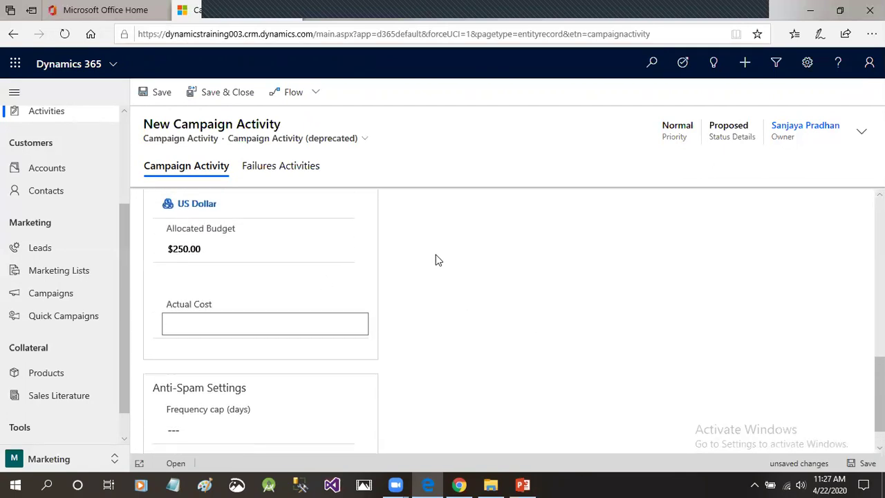
type("210")
left_click(534, 353)
scroll(534, 353, "down", 1)
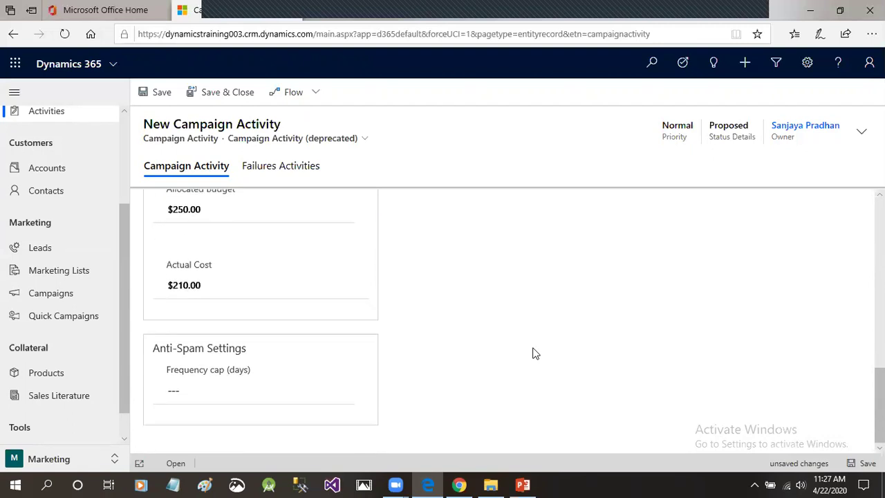
Set the anti-spam frequency cap to 2 days.
left_click(195, 388)
left_click_drag(164, 347, 243, 351)
left_click(213, 388)
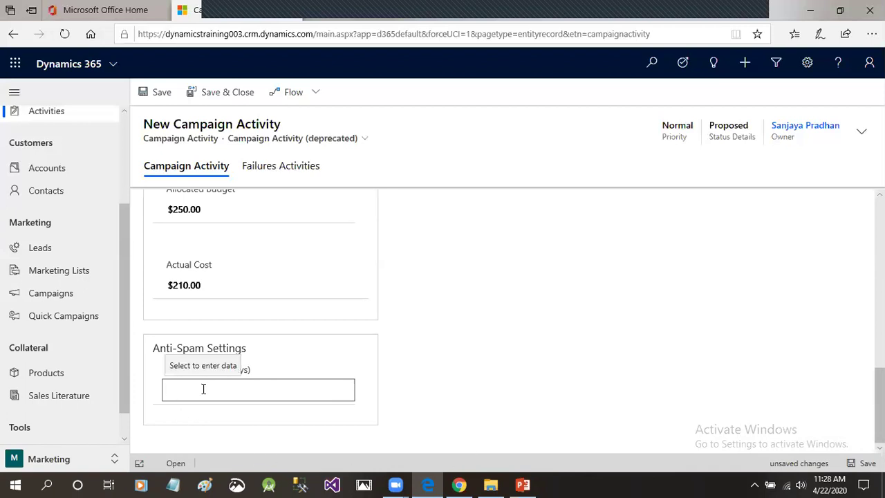
type("2")
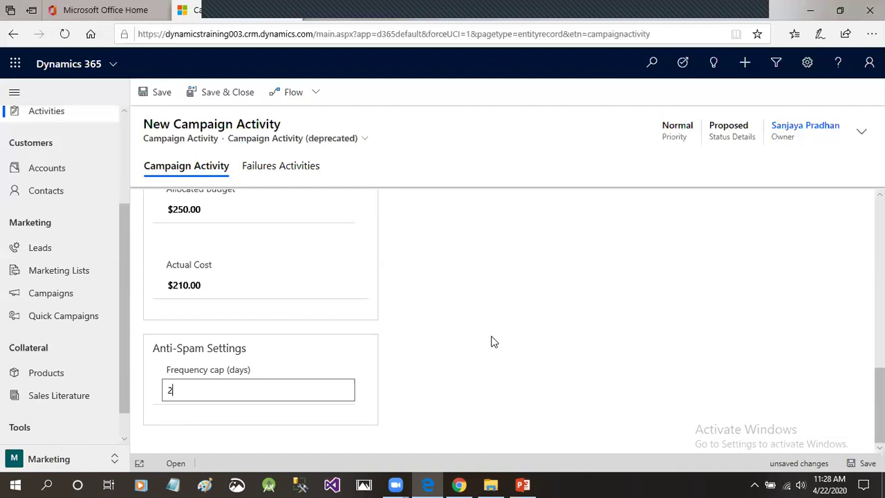
left_click_drag(173, 390, 156, 395)
Save and close the Discounte Product ArmBand Offer phone activity to return to the campaign.
scroll(576, 319, "up", 10)
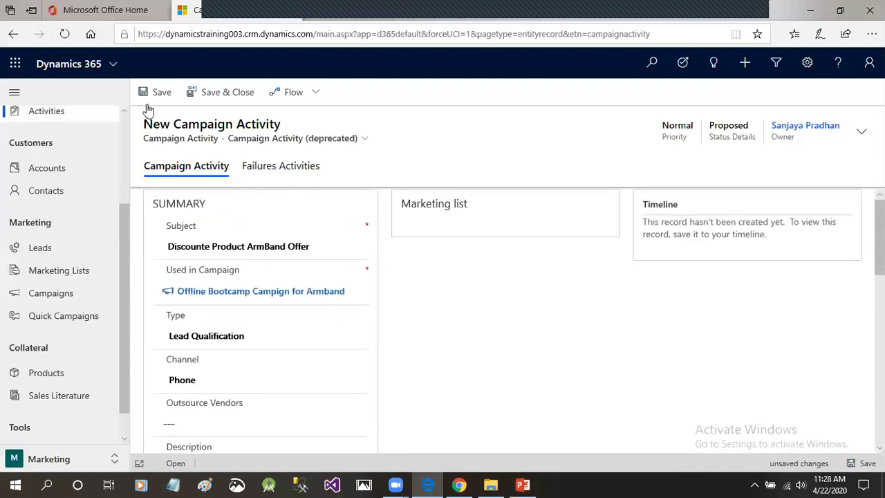
left_click(217, 103)
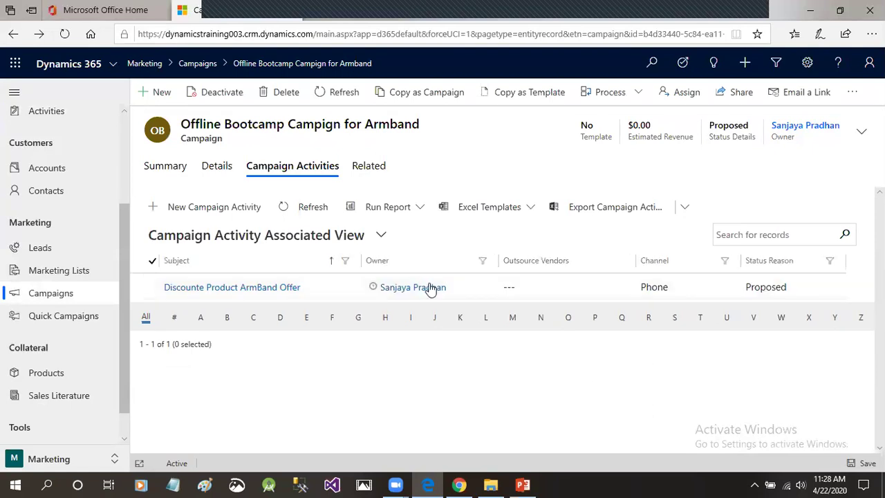
left_click(213, 168)
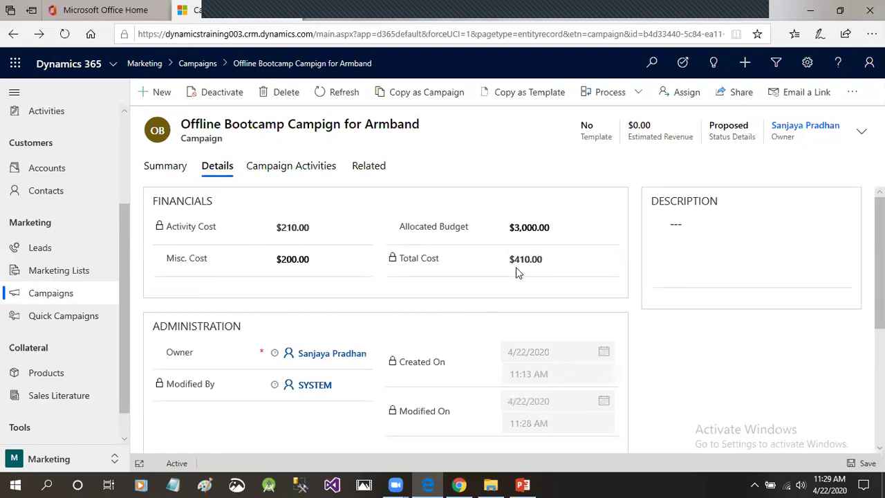
double_click(277, 230)
left_click(300, 233)
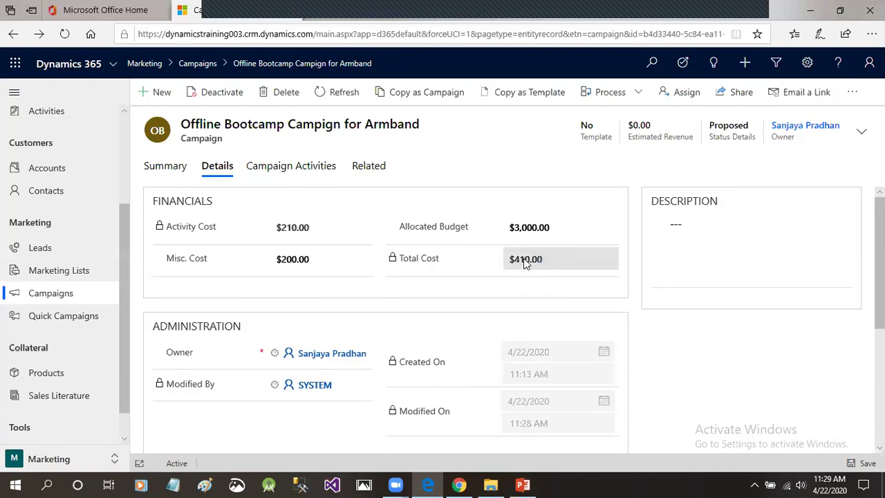
left_click(278, 258)
left_click(297, 227)
left_click(519, 226)
left_click_drag(574, 226, 539, 287)
left_click(538, 287)
left_click_drag(515, 260, 522, 261)
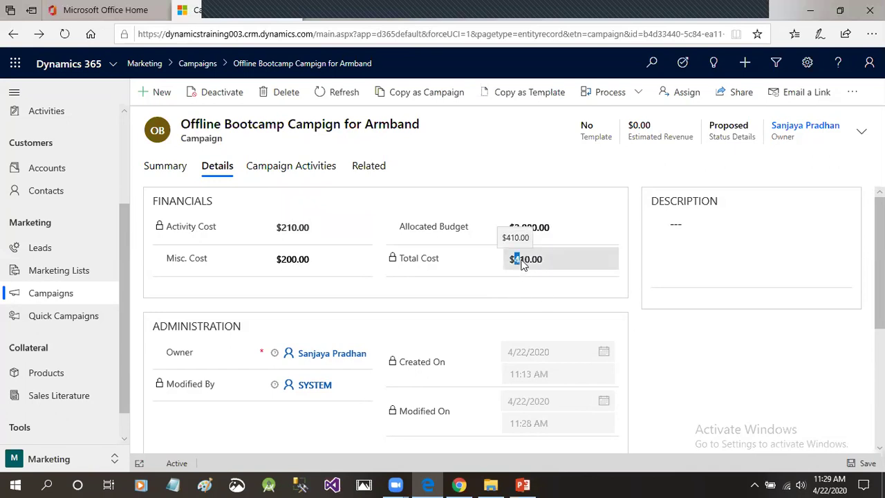
left_click(541, 263)
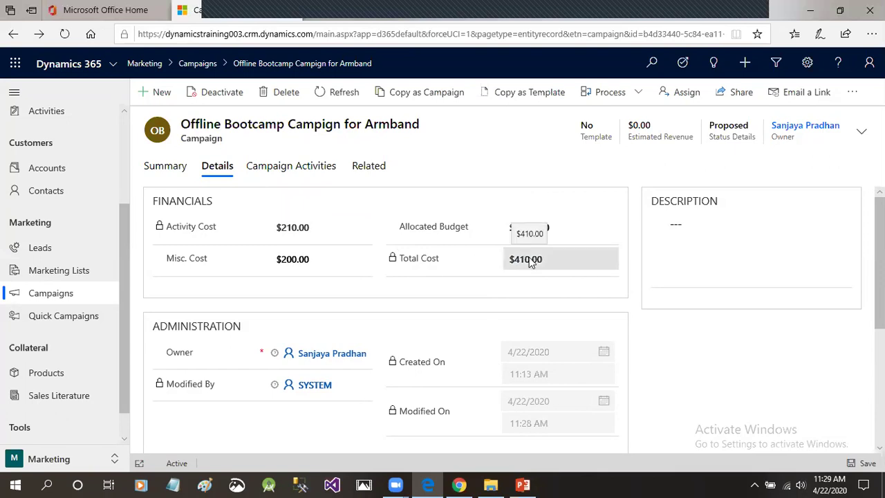
left_click(356, 171)
left_click(299, 171)
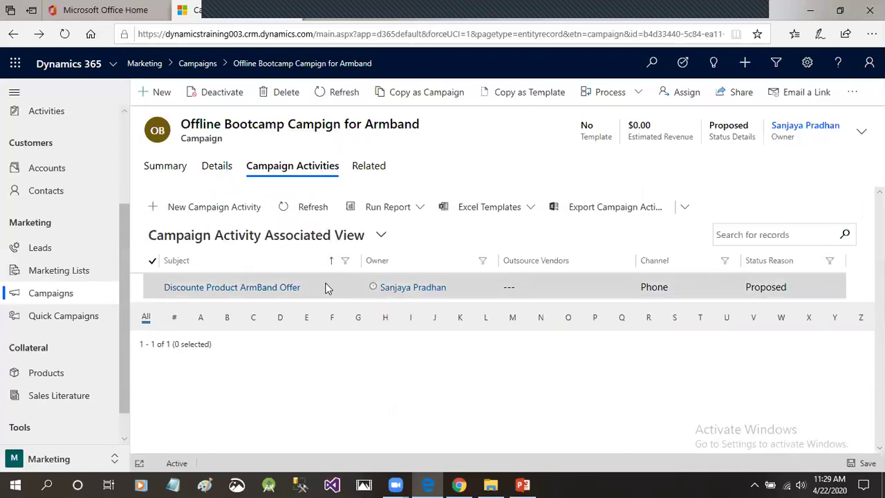
Open the Discounte Product ArmBand Offer activity and review its marketing lists and $250.00 budget.
double_click(329, 288)
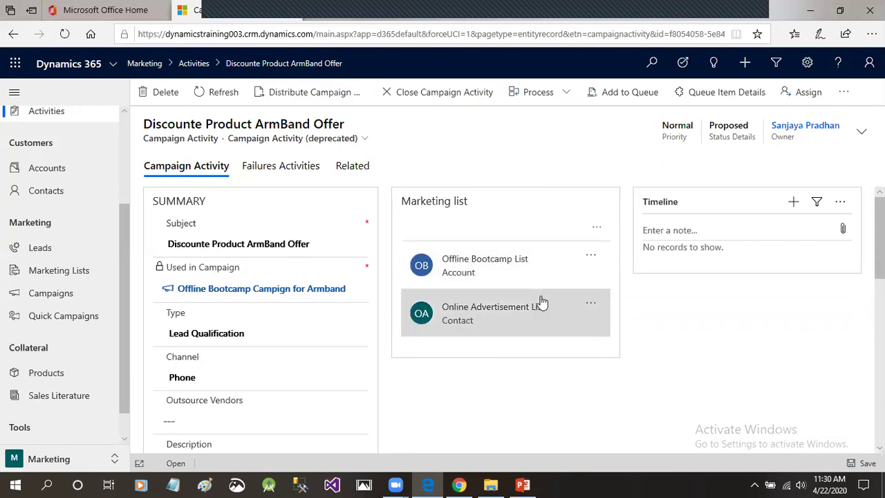
scroll(540, 302, "down", 5)
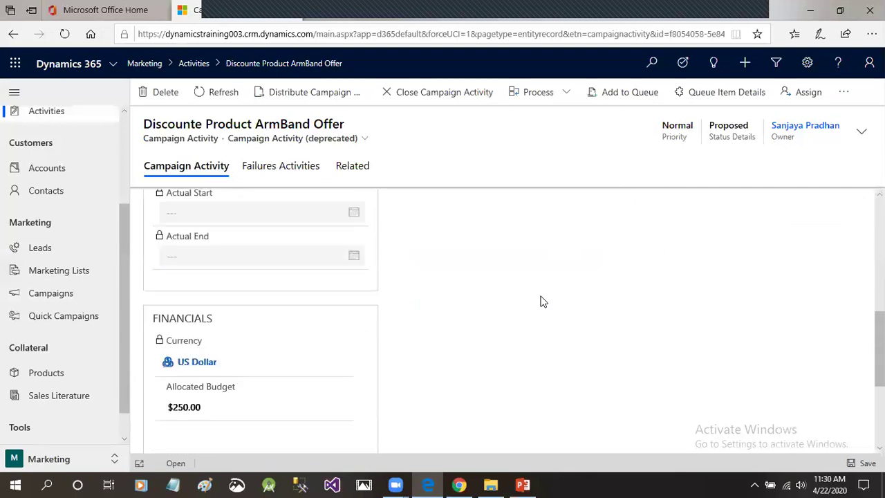
scroll(542, 302, "up", 5)
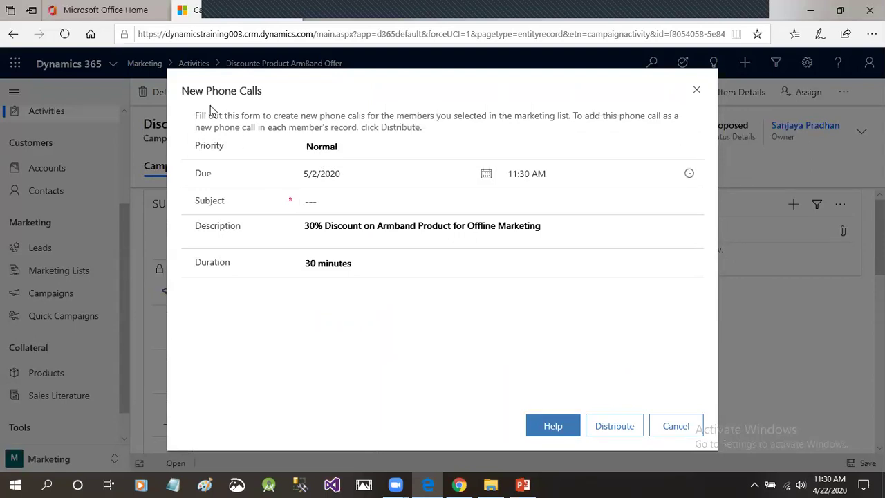
Set the new phone calls' priority to High.
left_click_drag(182, 90, 264, 90)
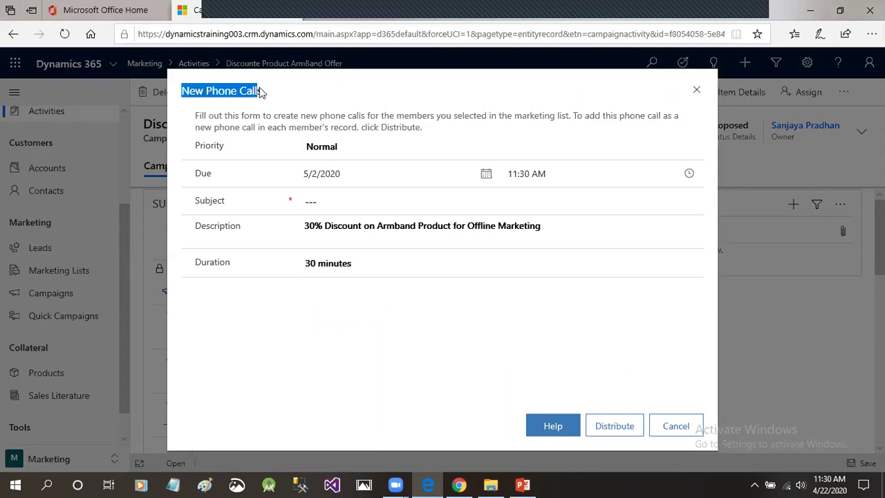
left_click(266, 90)
left_click_drag(190, 91, 281, 100)
left_click(281, 100)
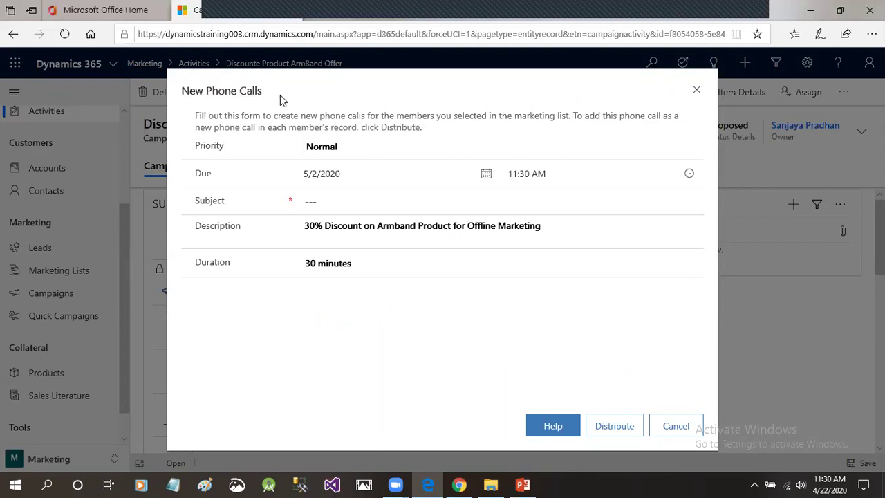
left_click(503, 146)
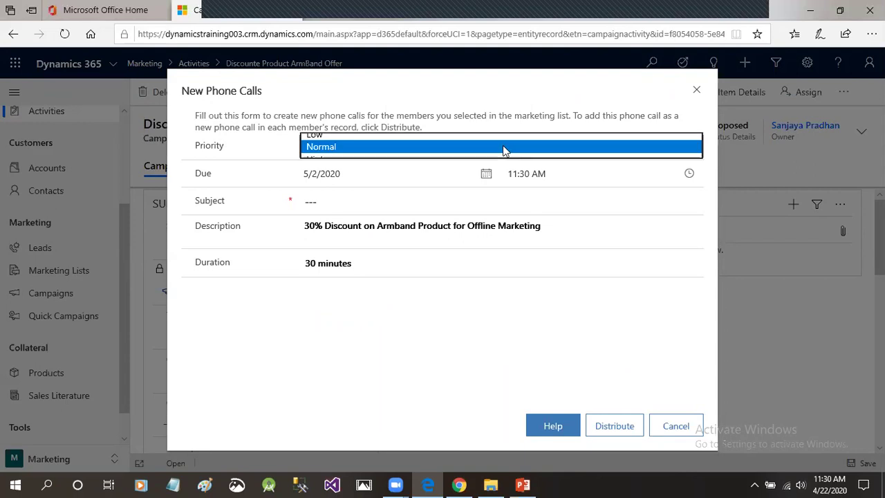
left_click(347, 161)
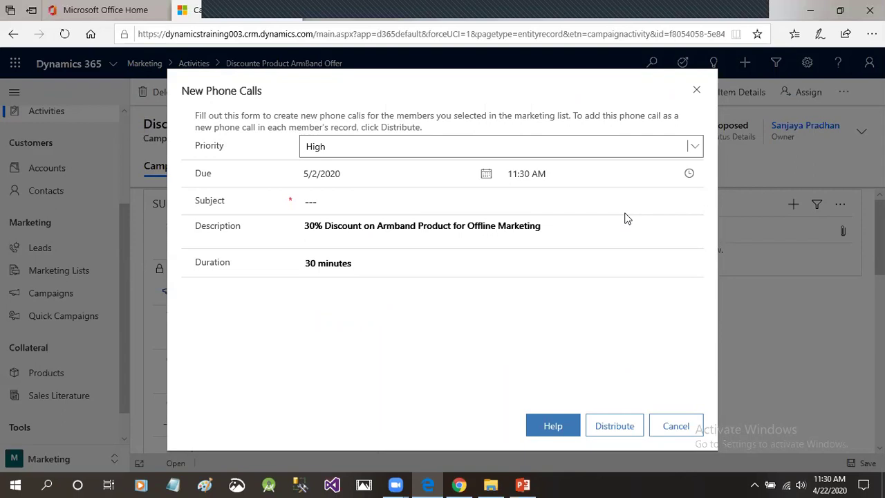
Set the phone calls' due date to 4/22/2020 at 12:00 AM.
left_click(485, 175)
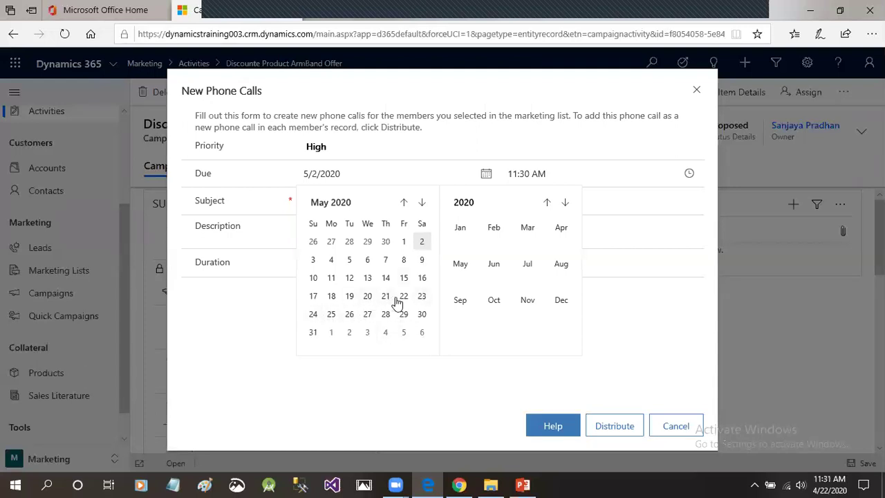
left_click(404, 203)
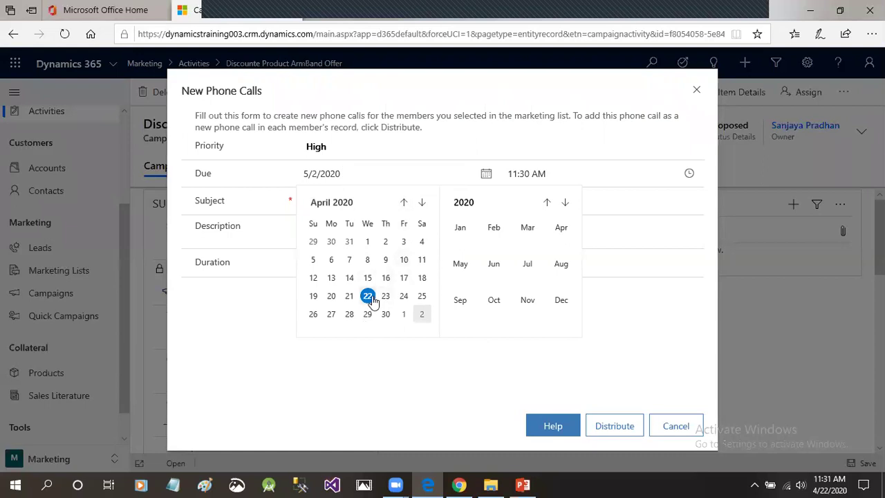
left_click(367, 296)
left_click(343, 201)
left_click(688, 175)
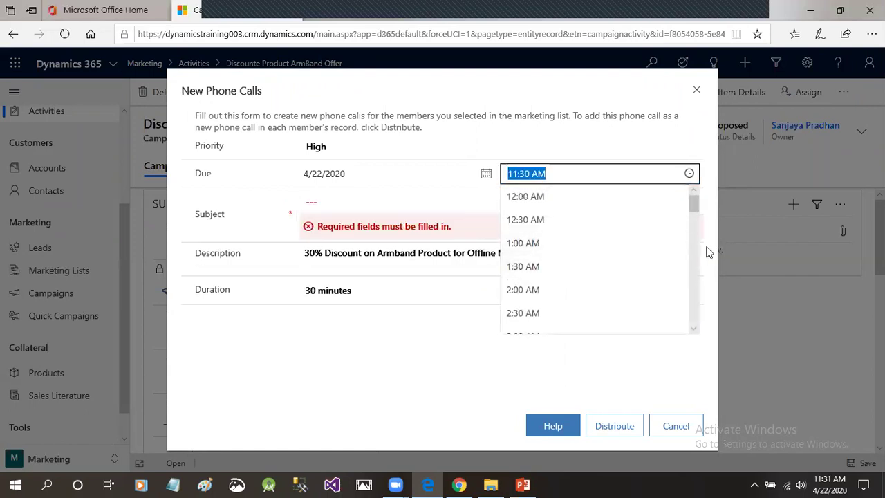
mouse_move(693, 200)
left_mouse_down()
mouse_move(696, 228)
mouse_move(693, 200)
left_mouse_up()
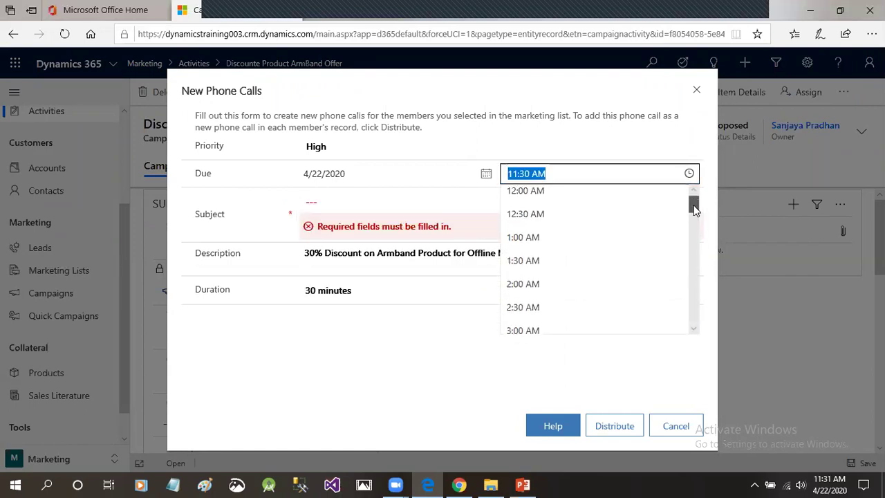
left_click(537, 200)
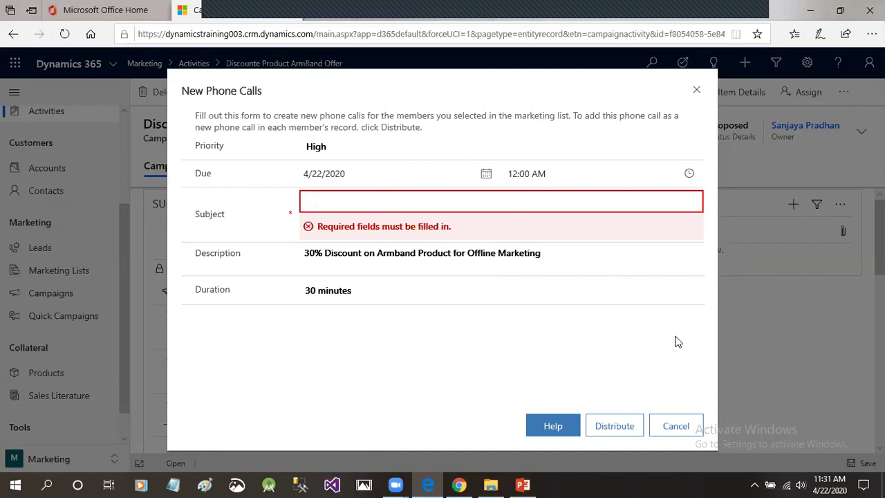
Enter the subject 'Promotional offer 30%', then close the form without distributing.
type("Promotinal Offers")
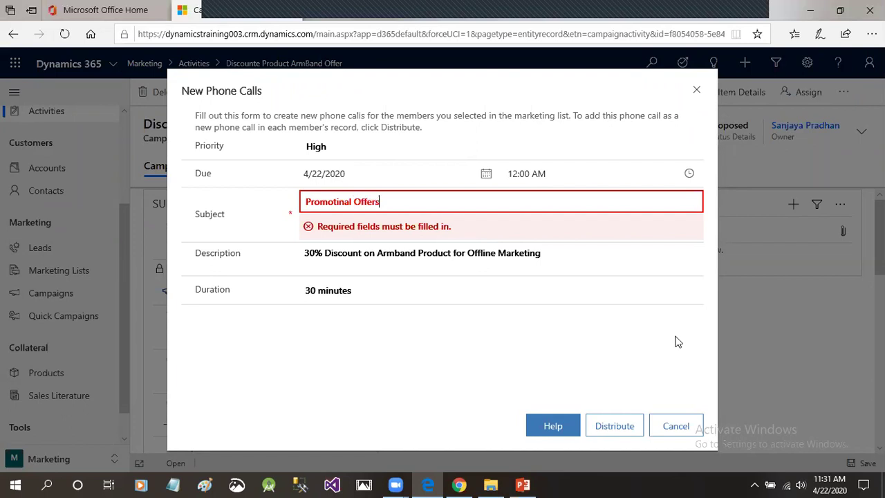
key("BackSpace")
key("BackSpace")
key("BackSpace")
key("BackSpace")
key("BackSpace")
key("BackSpace")
key("BackSpace")
key("BackSpace")
key("BackSpace")
key("BackSpace")
key("BackSpace")
type("onal offer")
type("30%")
left_click(697, 95)
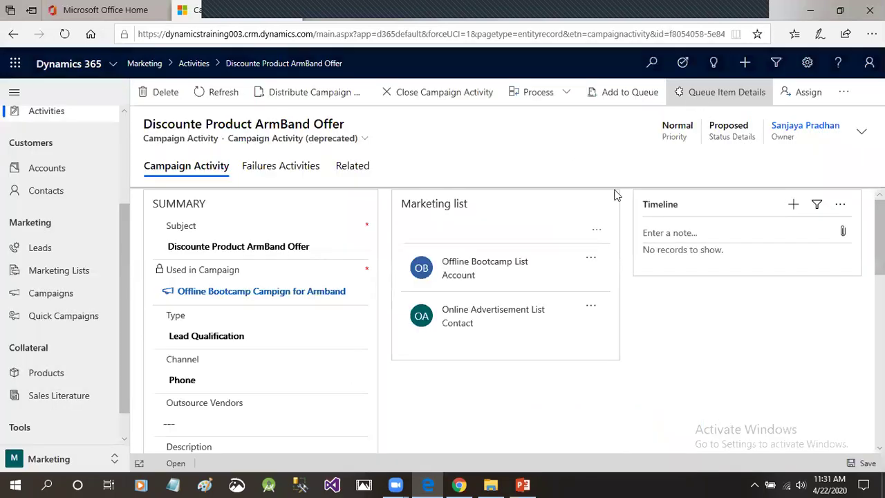
Return to the Offline Bootcamp Campign for Armband campaign and list its related record types.
left_click(200, 293)
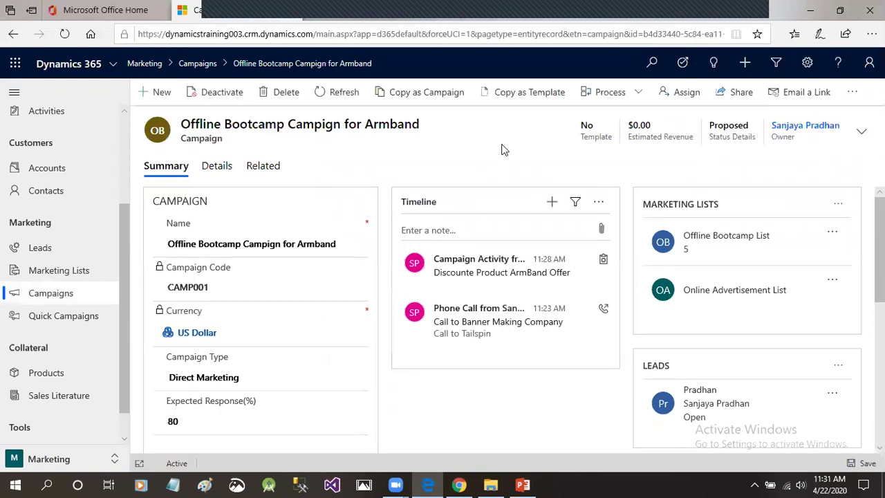
left_click(256, 167)
scroll(438, 401, "down", 2)
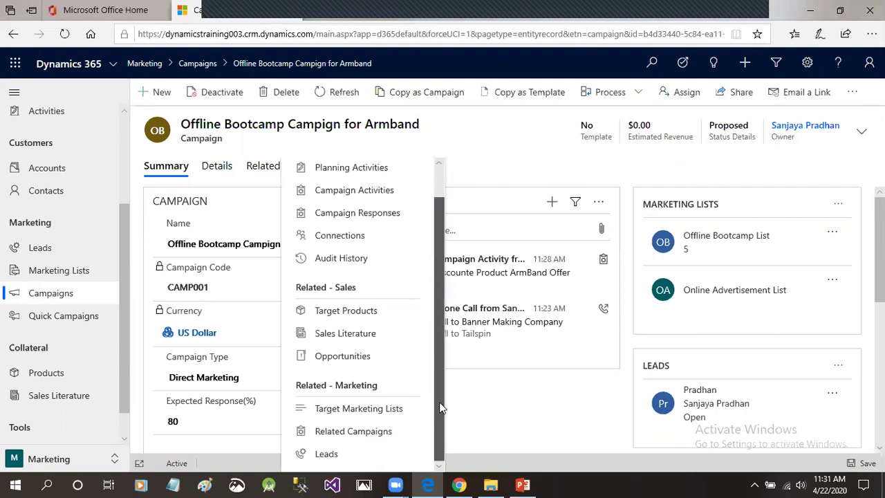
Link the existing ArmBand 100 product to the campaign as a target product.
left_click(359, 315)
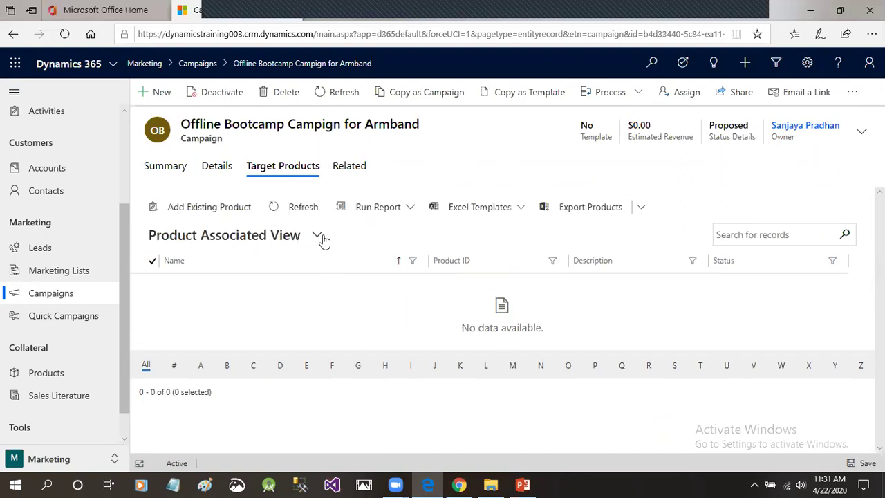
left_click(233, 207)
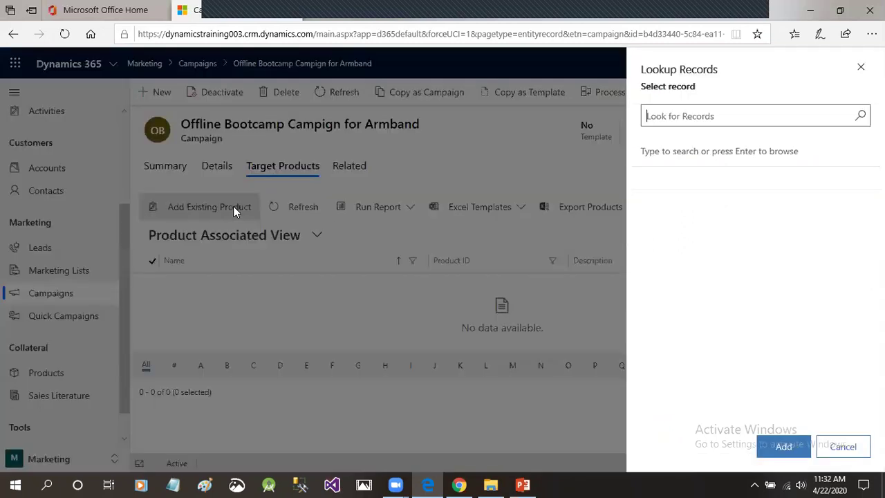
left_click(747, 117)
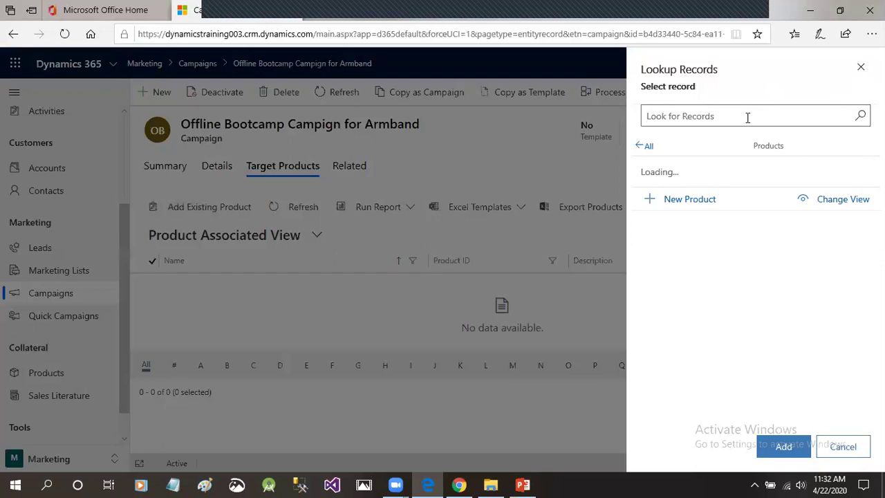
left_click(710, 181)
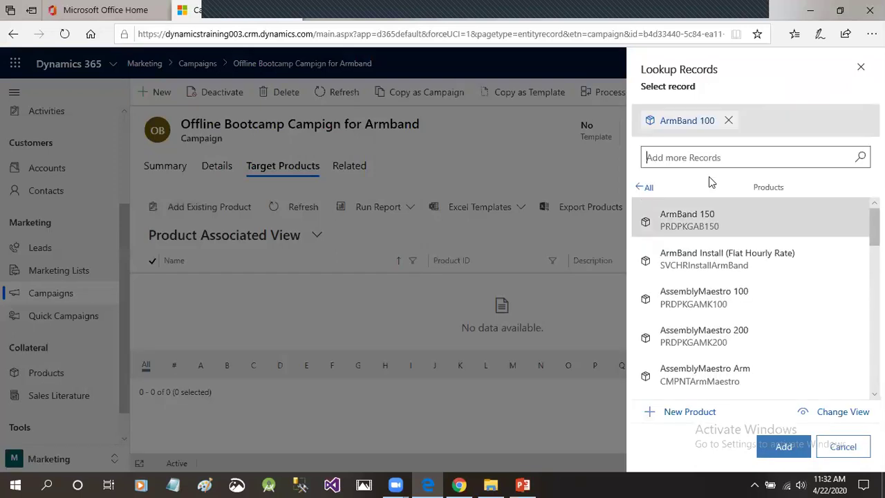
left_click(785, 446)
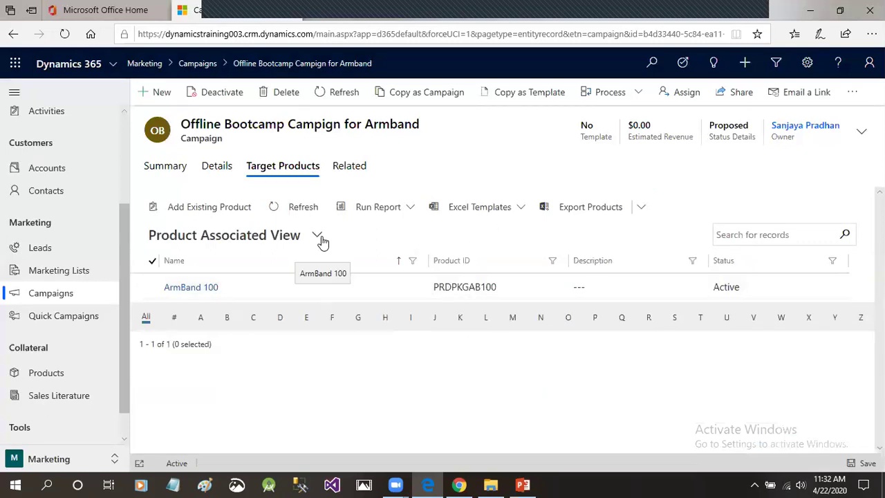
left_click(351, 168)
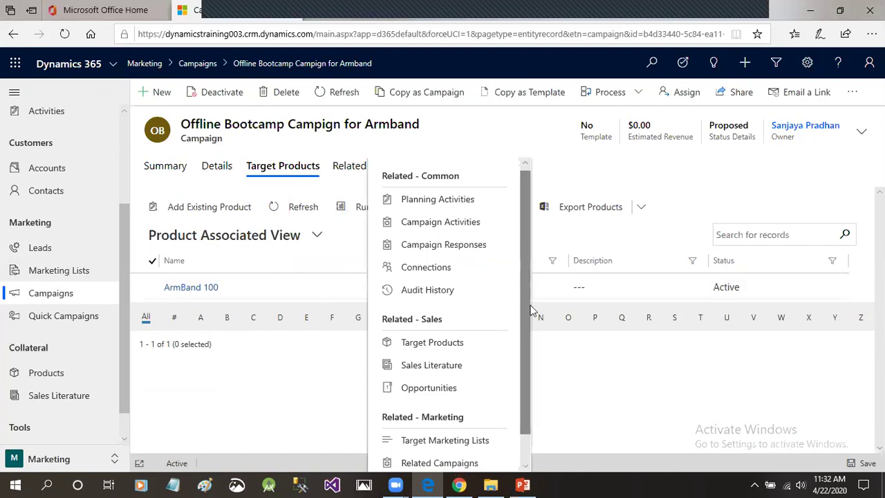
Link the existing Audio Product Line sales literature to the campaign.
scroll(512, 318, "down", 1)
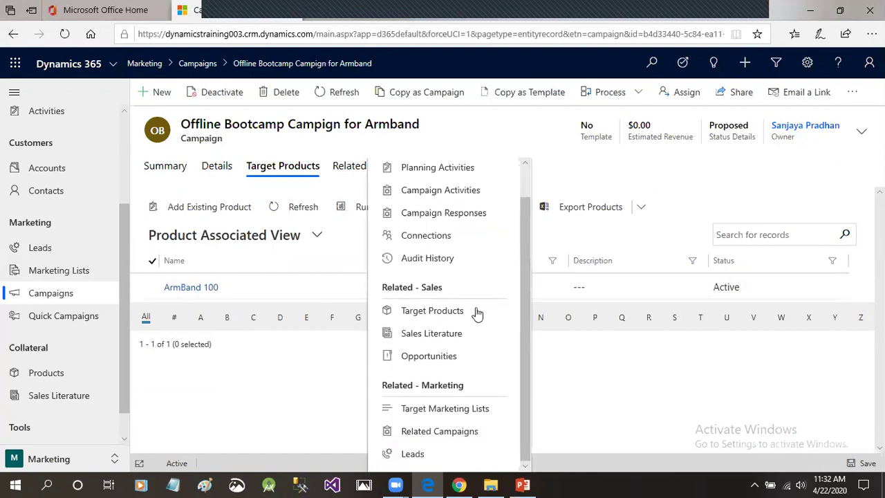
left_click(446, 334)
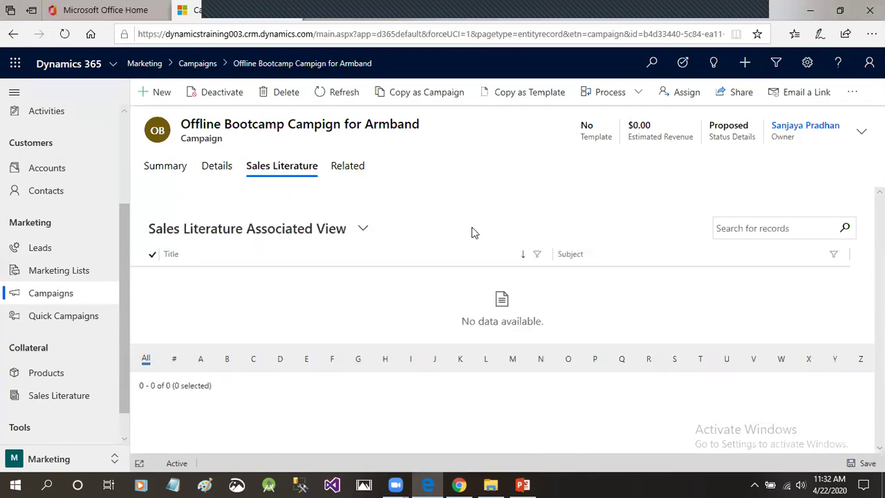
left_click(224, 206)
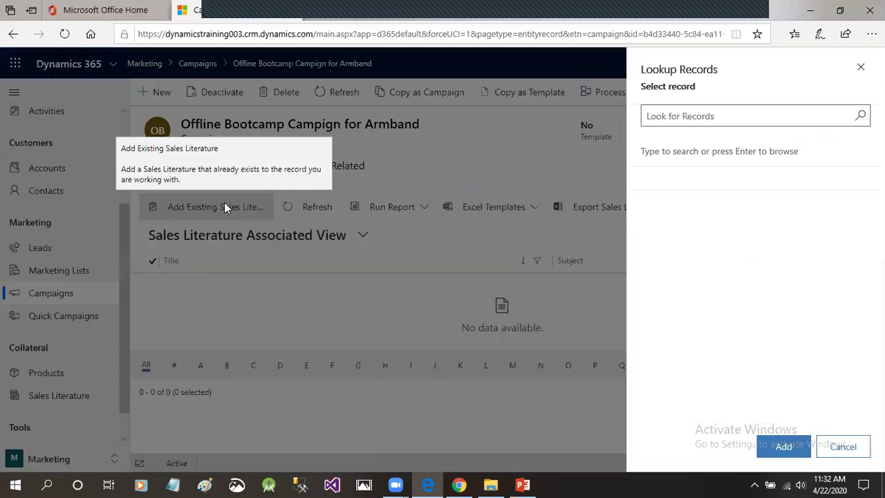
left_click(858, 119)
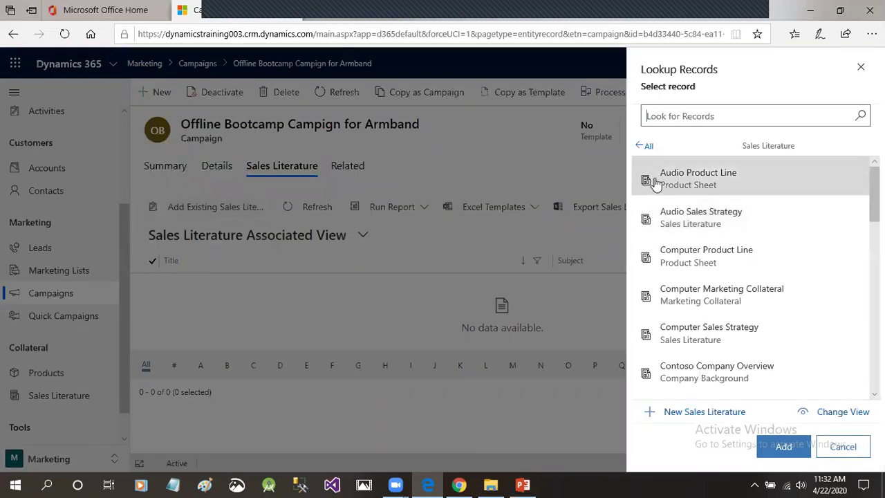
left_click(651, 181)
left_click(784, 445)
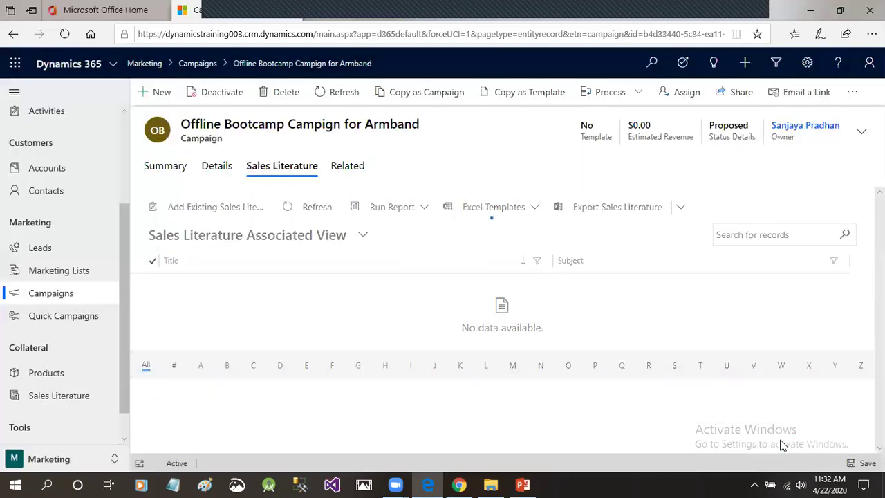
left_click(359, 166)
left_click_drag(522, 262, 522, 296)
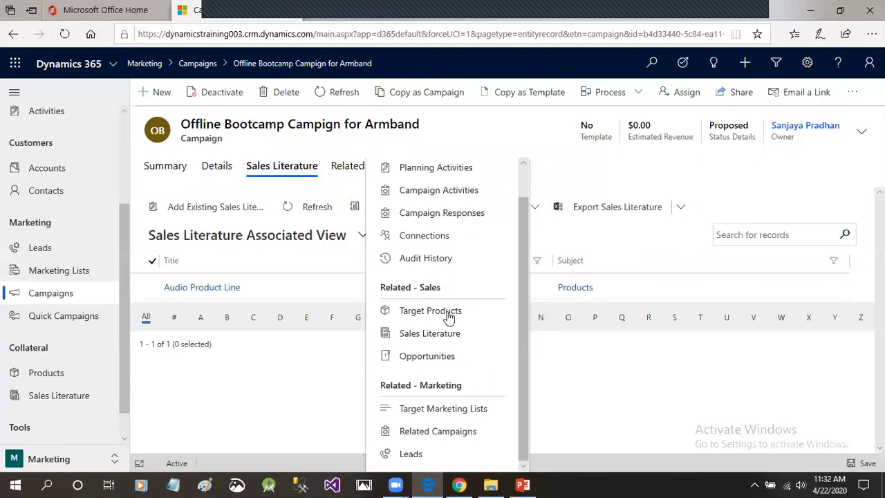
left_click_drag(523, 345, 524, 311)
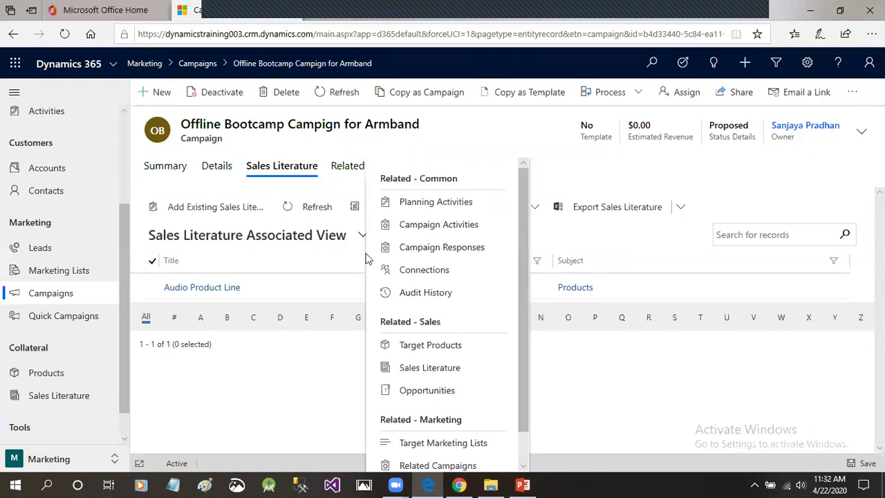
Open the campaign's Discounte Product ArmBand Offer activity and keep its channel as Phone.
left_click(443, 226)
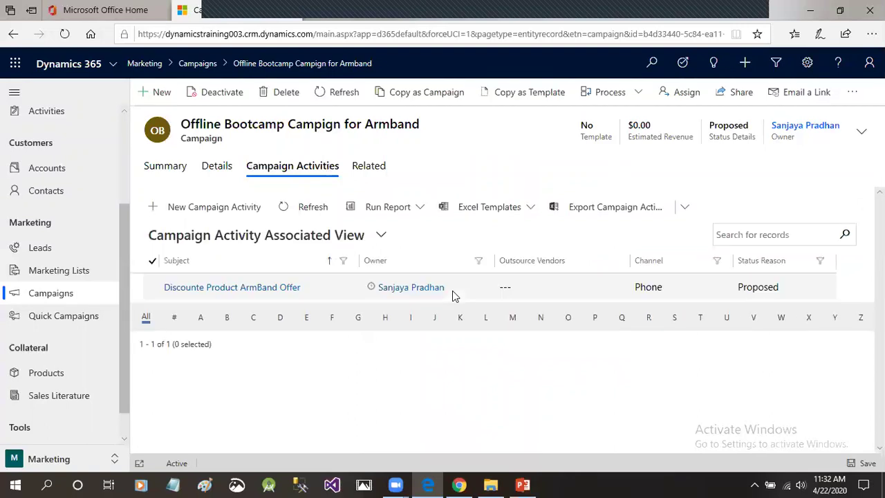
double_click(326, 293)
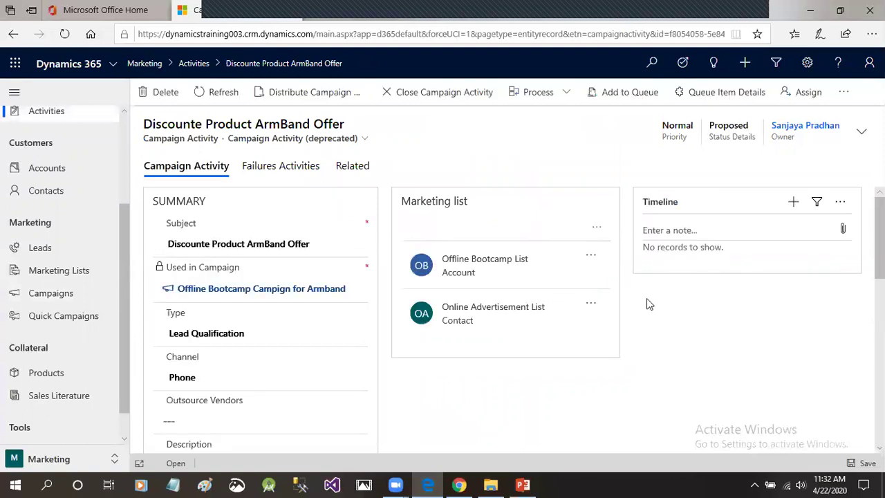
scroll(648, 302, "down", 2)
left_click(213, 299)
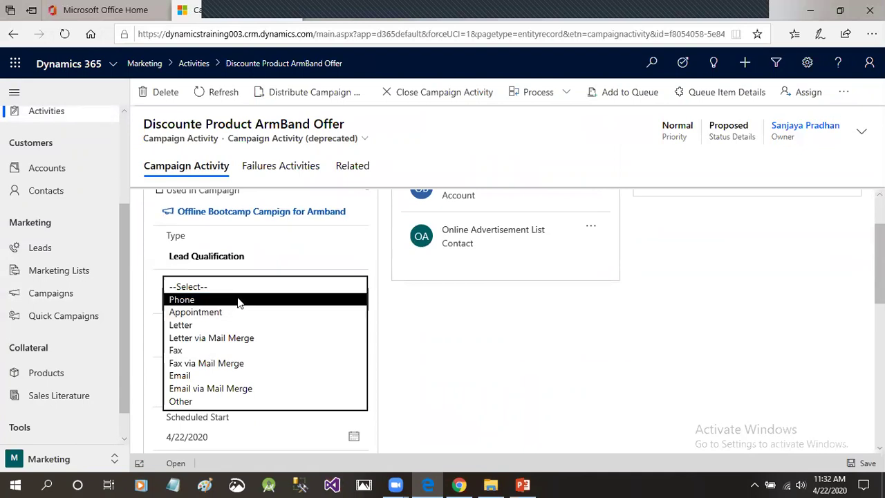
left_click(238, 299)
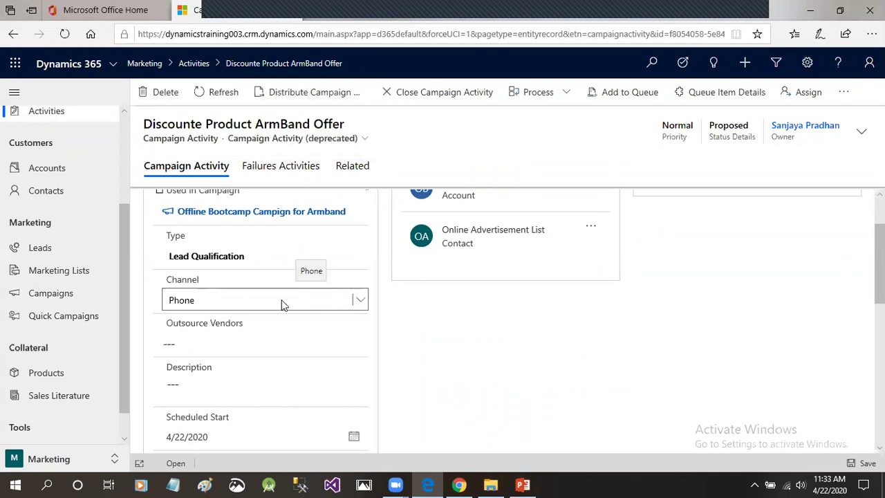
left_click(311, 297)
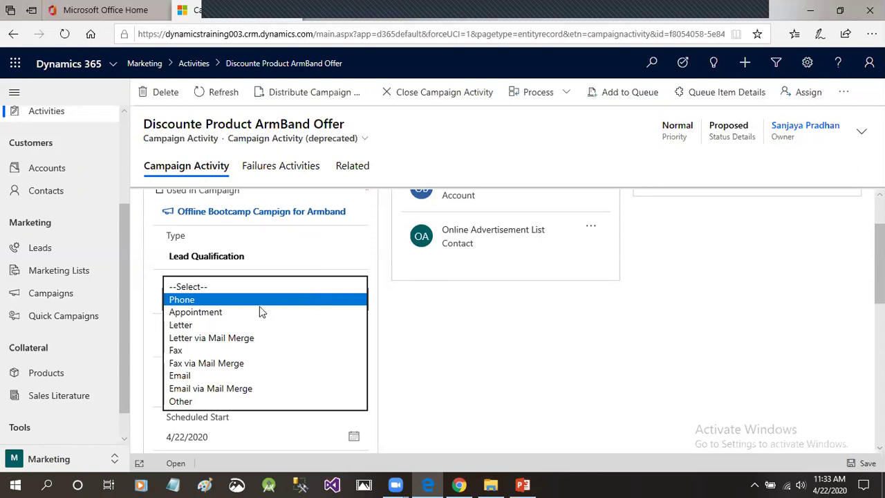
Set the new phone calls' due date to 4/22/2020 at 12:00 AM.
left_click(223, 303)
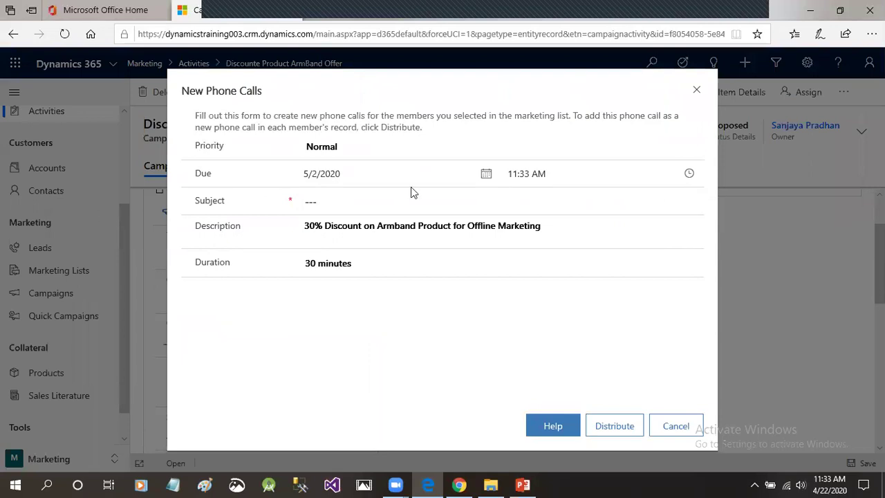
left_click(404, 173)
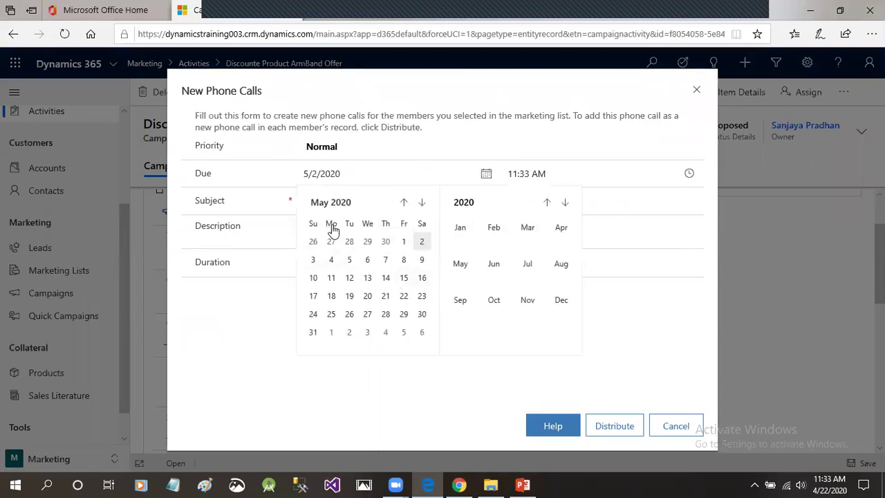
left_click(402, 202)
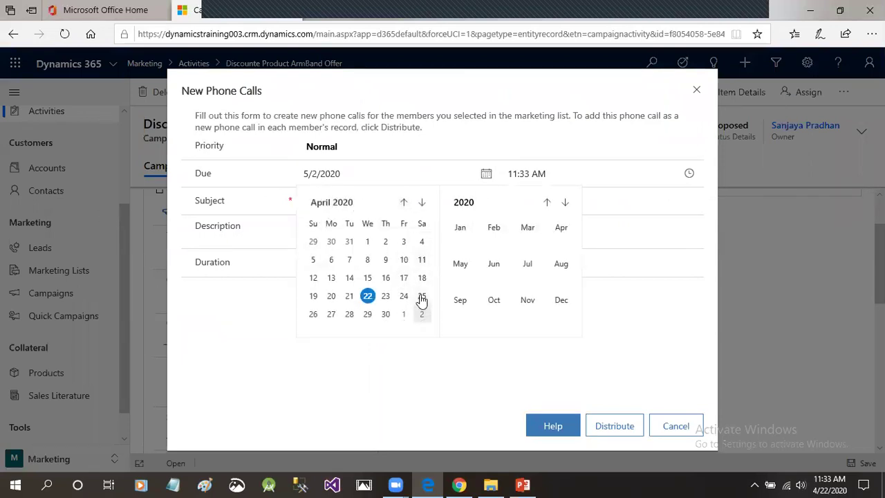
left_click(367, 296)
left_click(684, 176)
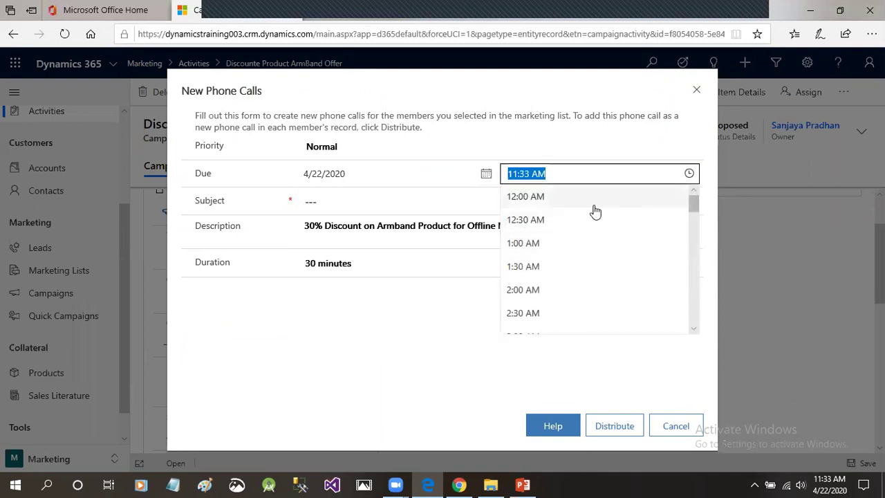
left_click(550, 198)
Enter subject 'Call for promotionaloffers on Armband Product', keep 30-minute duration, and distribute.
left_click(339, 200)
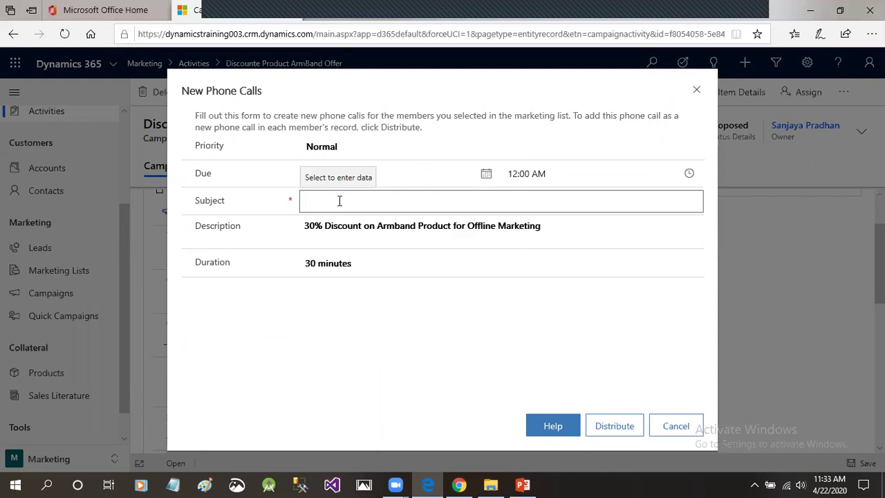
type("Call f")
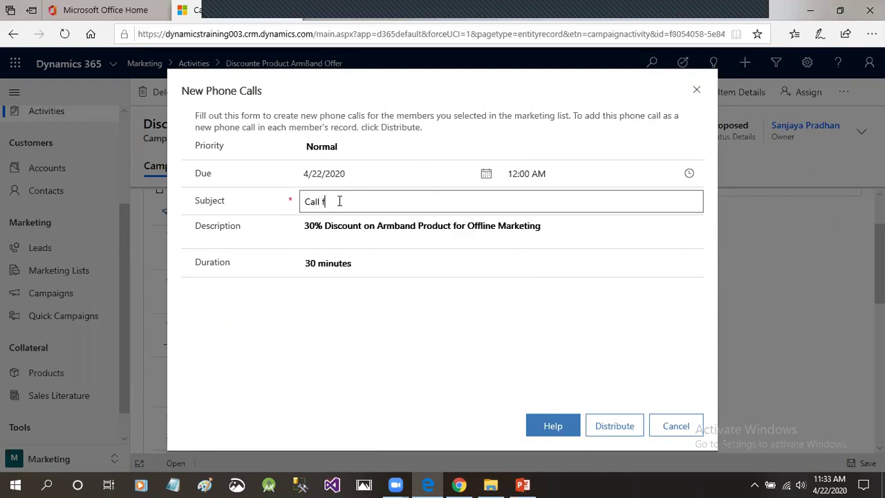
type("or promotionaloffers on")
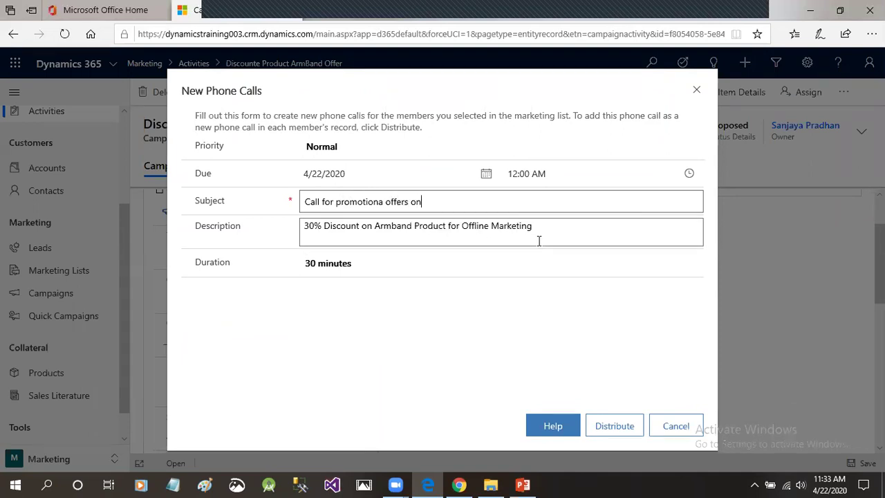
type(" Armband Product")
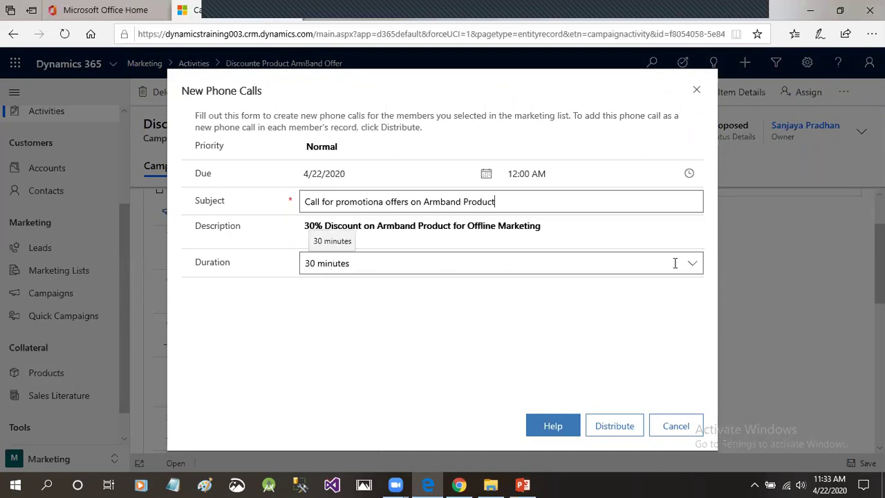
left_click(693, 263)
left_click(693, 263)
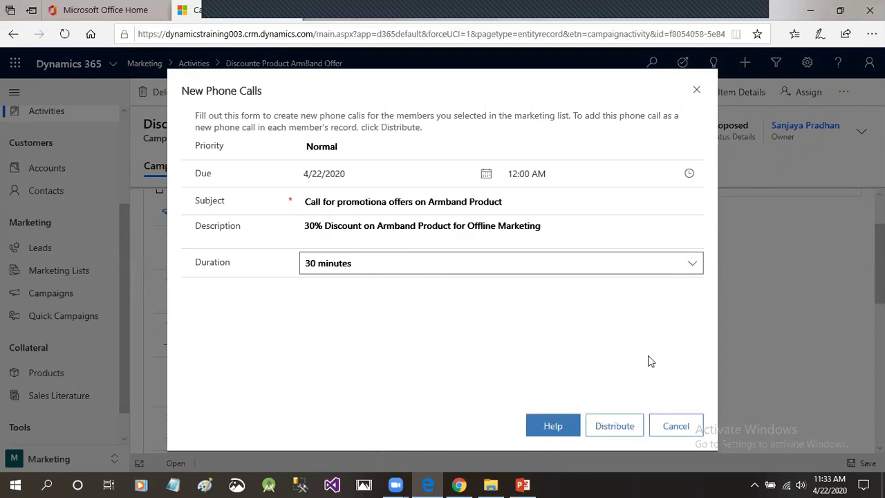
left_click(614, 426)
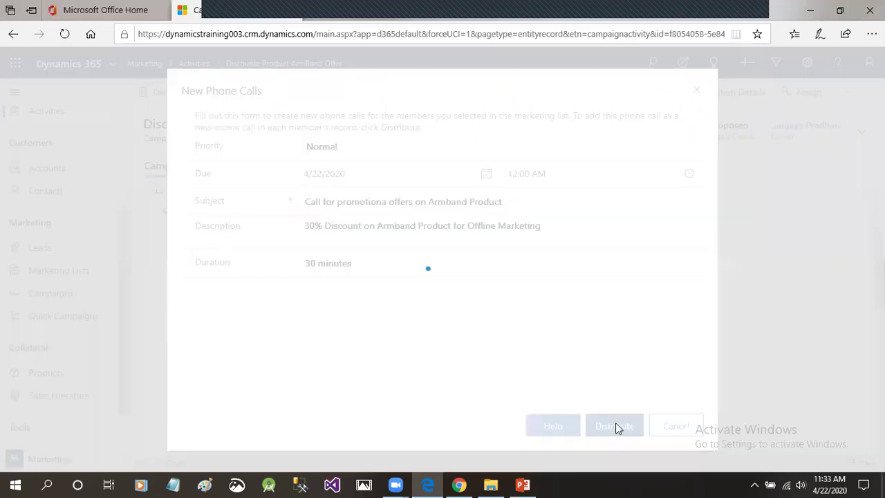
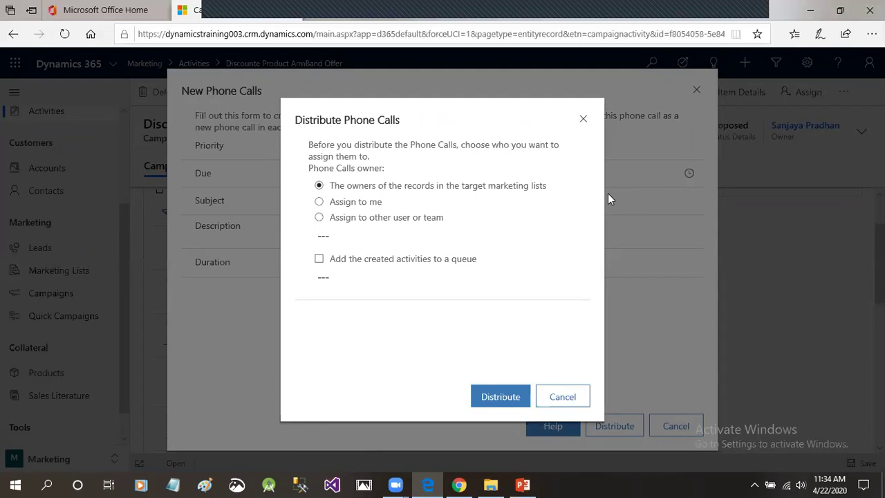
Keep the calls assigned to the target-list record owners and bring up the campaign tab's context menu.
left_click(318, 187)
right_click(244, 15)
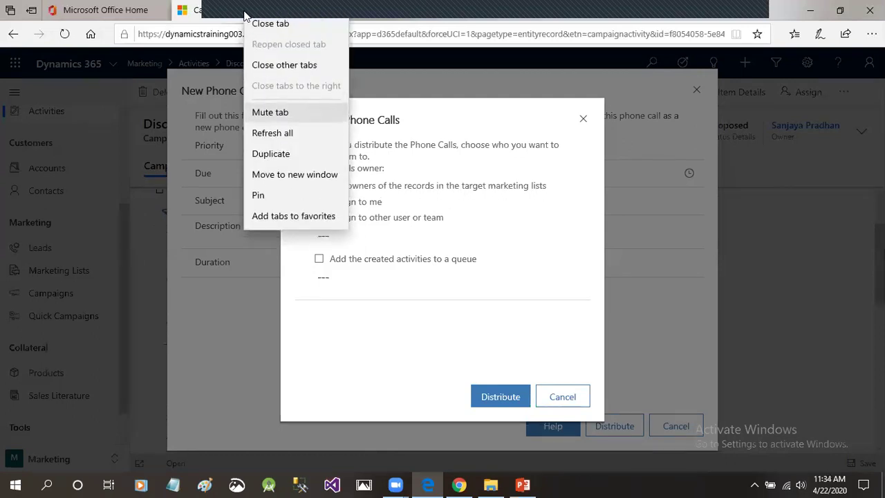
Duplicate the campaign tab and open the Nalco account record from Accounts.
left_click(297, 156)
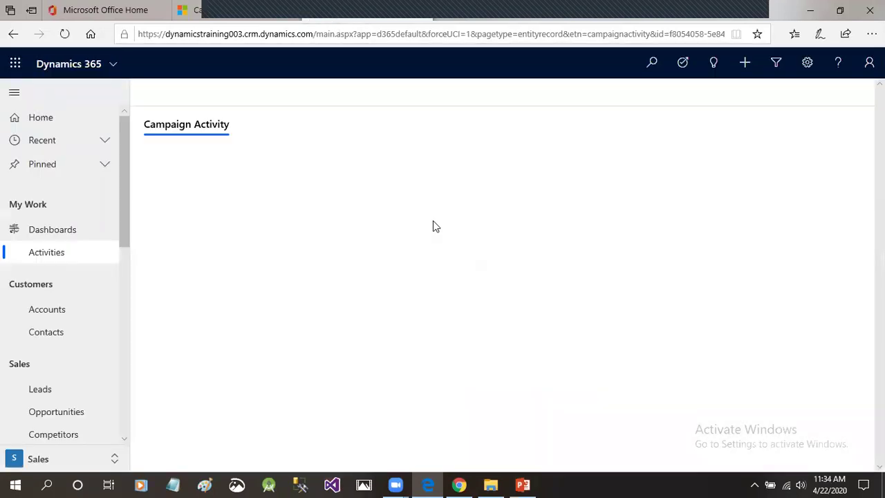
left_click(54, 312)
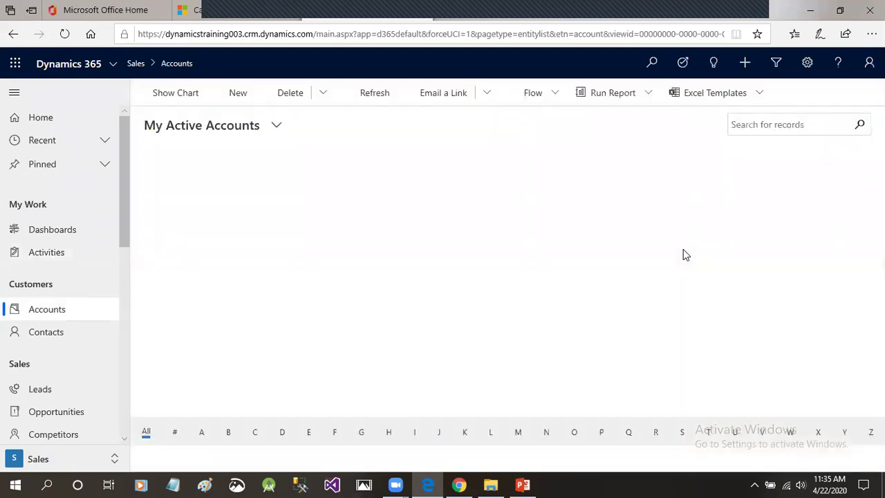
double_click(270, 193)
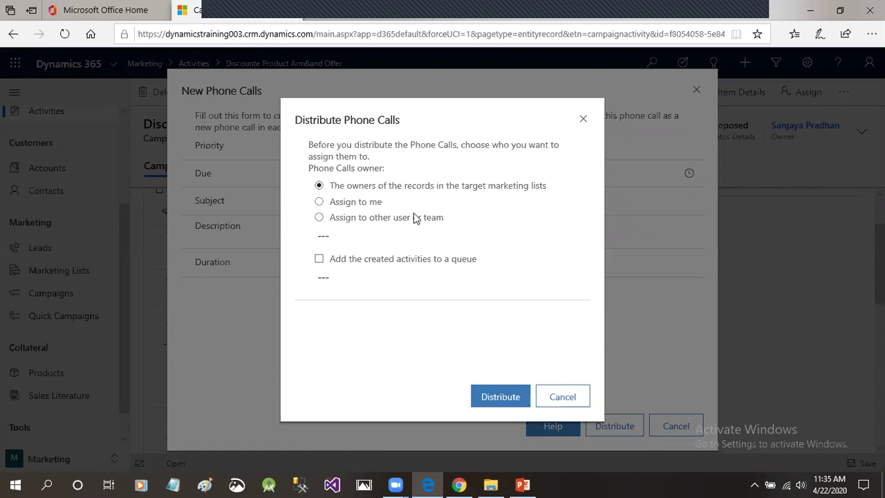
Choose Assign to me as the call owner and distribute the phone calls.
left_click(318, 202)
left_click_drag(345, 121, 405, 119)
left_click(511, 262)
left_click(319, 218)
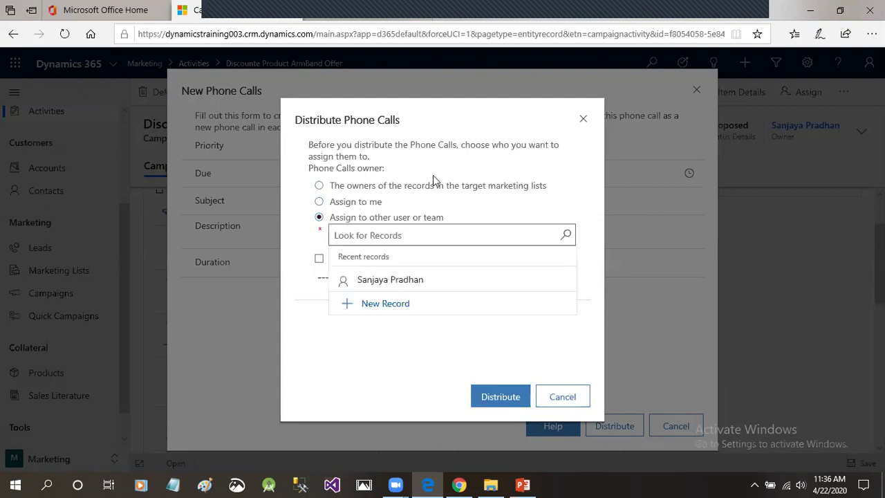
left_click(319, 202)
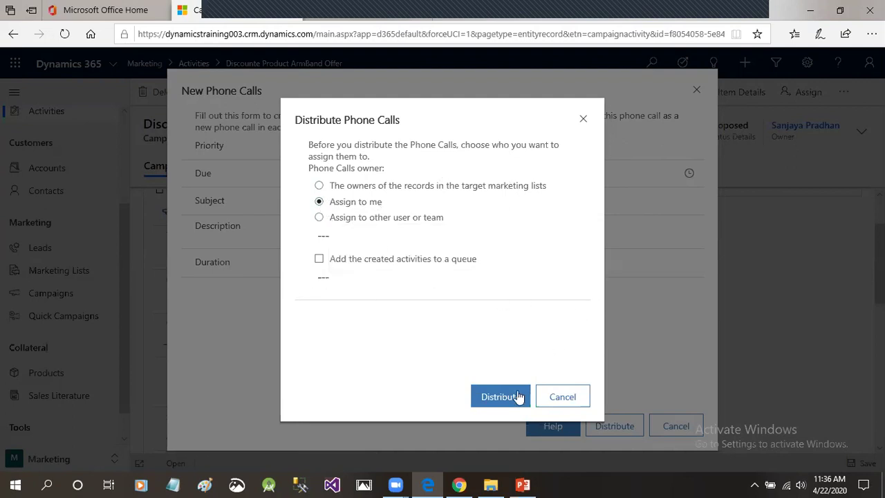
left_click(493, 398)
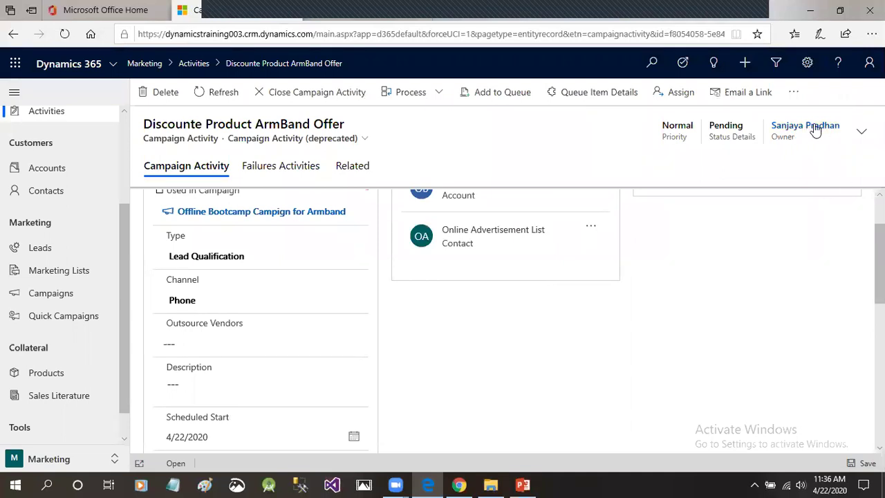
Review the four phone calls under the campaign activity's related Activities, then open My Activities.
scroll(515, 310, "up", 2)
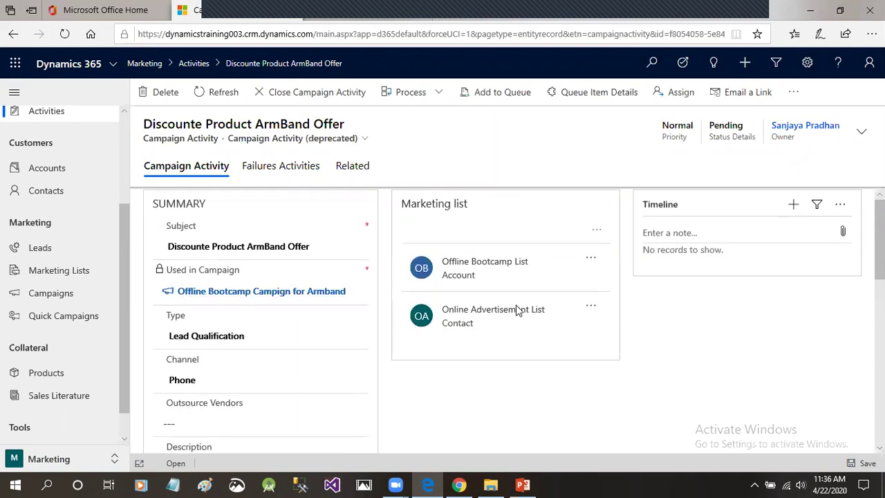
left_click_drag(126, 263, 120, 219)
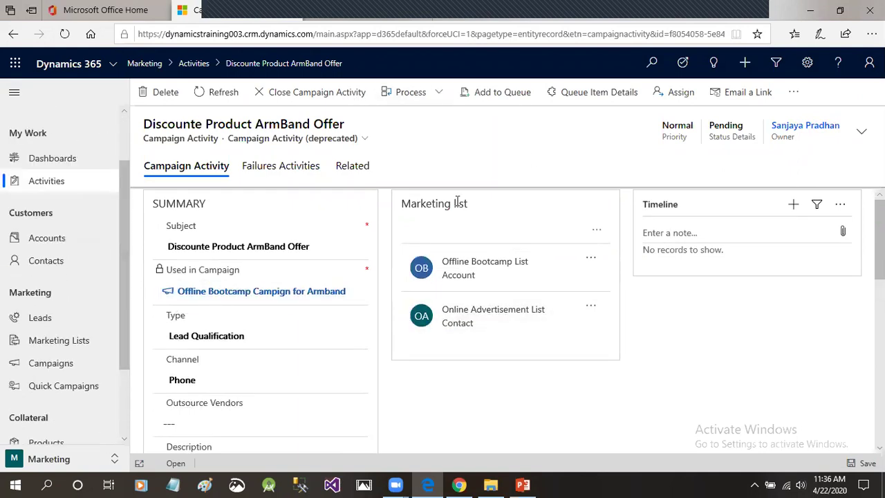
left_click(352, 166)
left_click(408, 228)
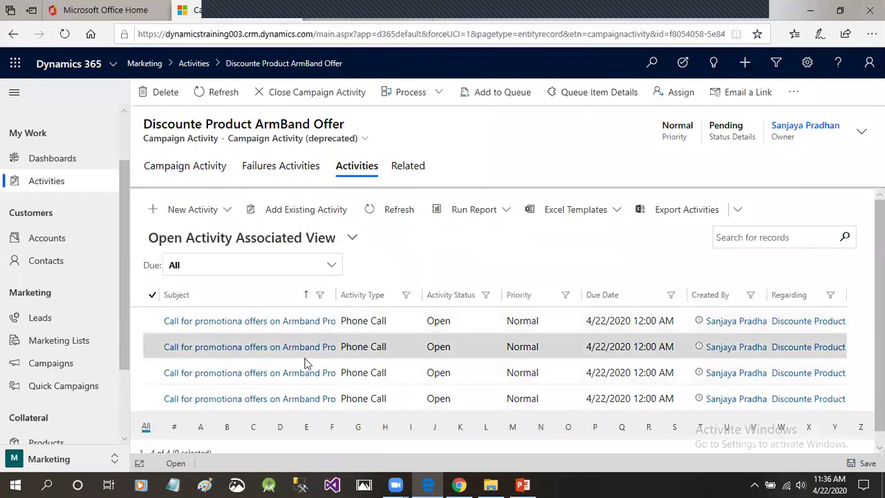
left_click_drag(879, 332, 880, 359)
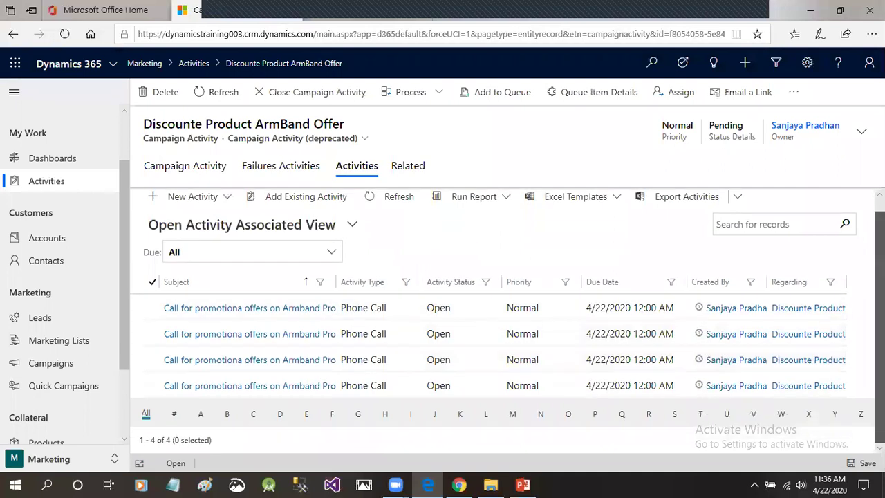
left_click(268, 445)
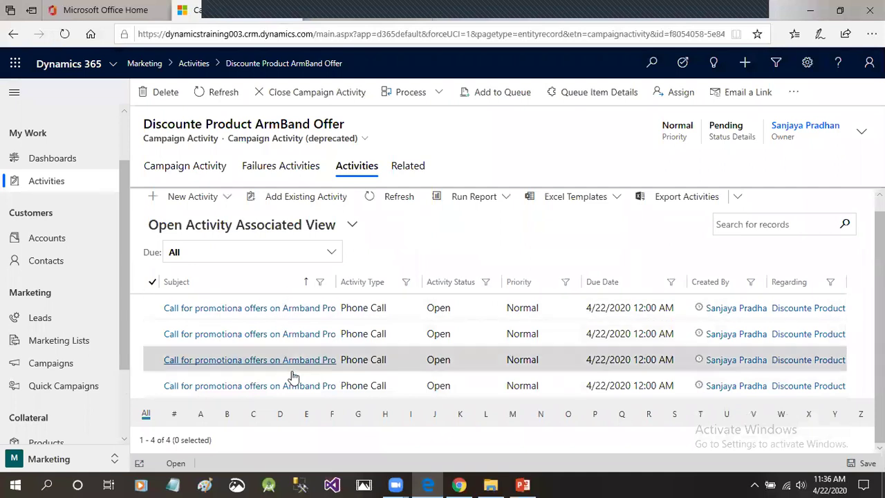
scroll(123, 268, "up", 2)
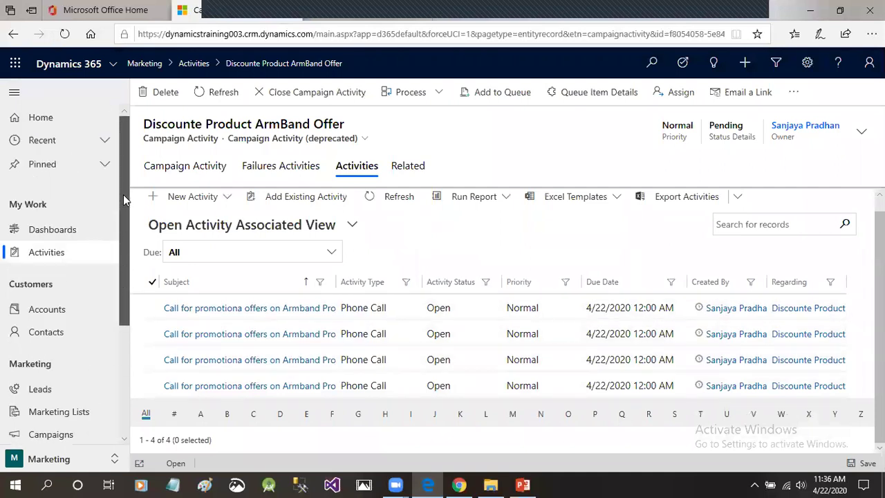
left_click(68, 258)
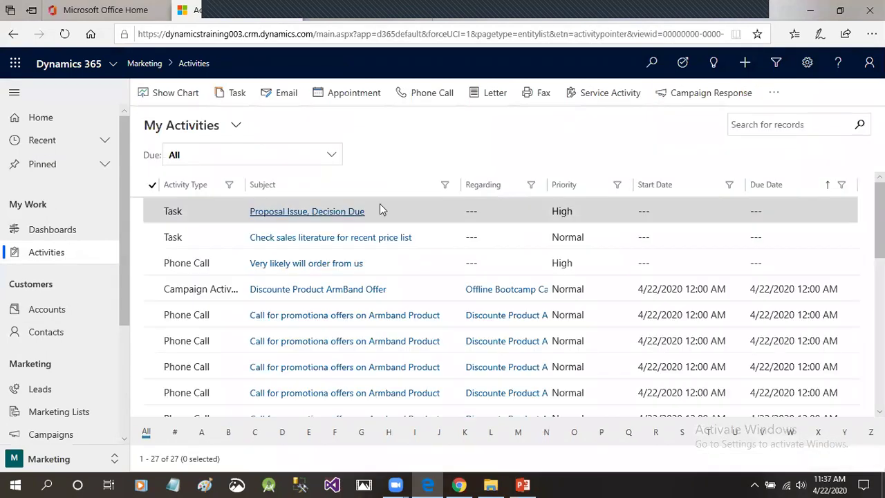
left_click(332, 156)
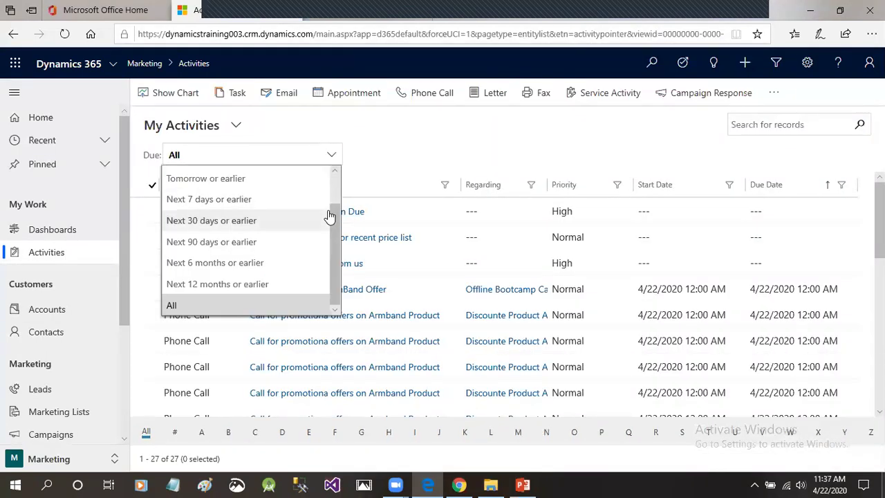
scroll(332, 215, "up", 1)
left_click_drag(336, 201, 339, 240)
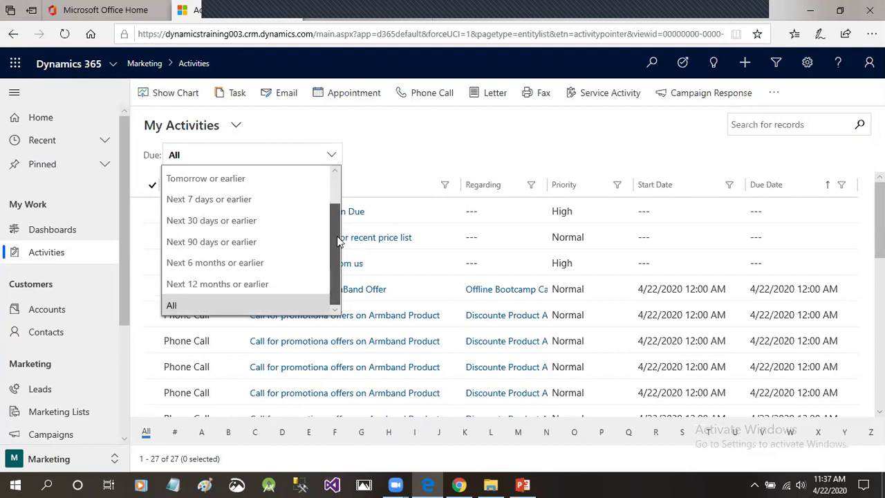
scroll(208, 207, "up", 2)
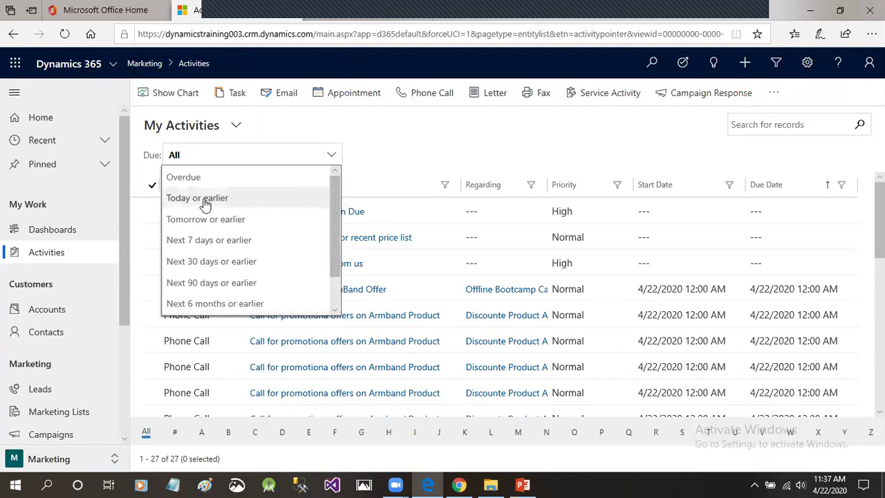
scroll(329, 228, "down", 2)
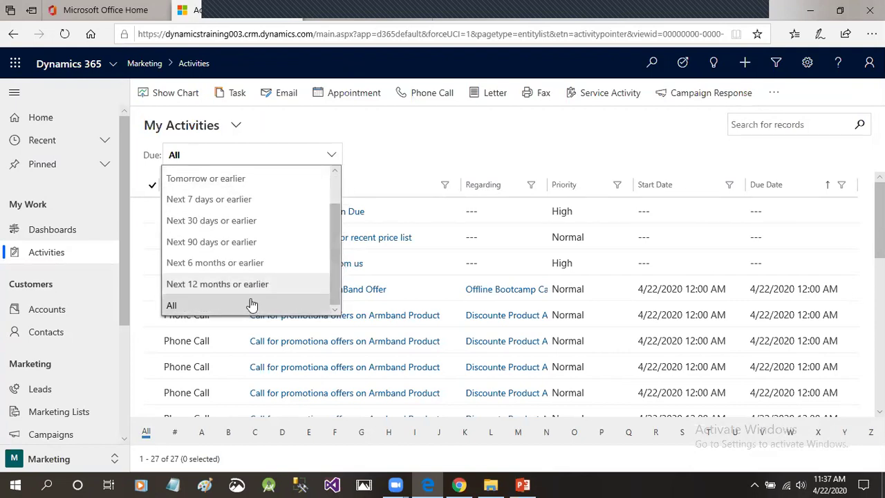
left_click(220, 306)
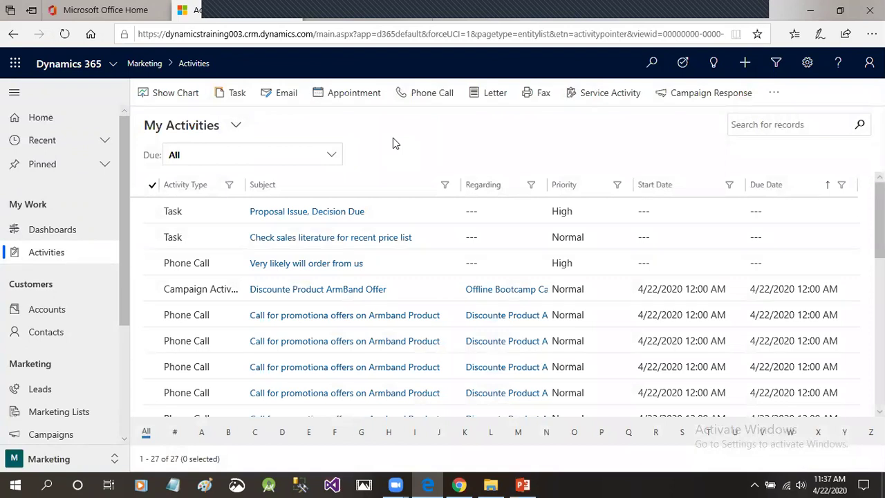
Try an Activity Type filter, then reload the activities list without it.
left_click(229, 191)
left_click(179, 237)
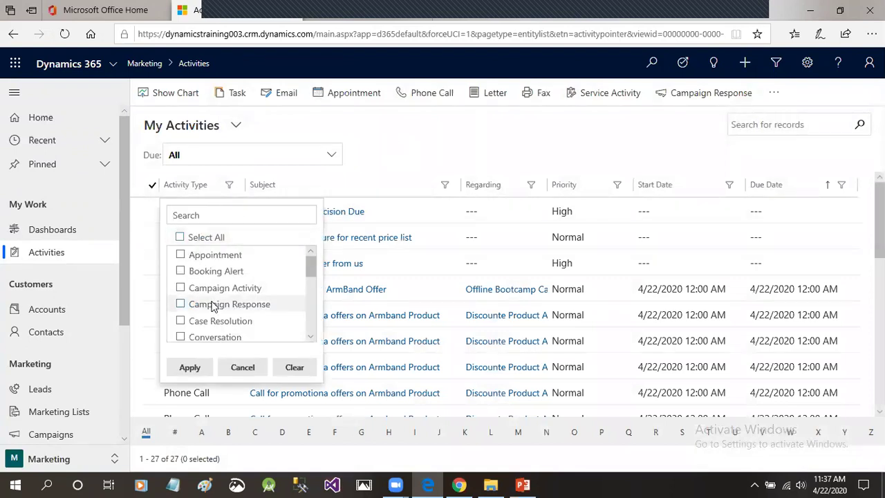
scroll(212, 306, "down", 5)
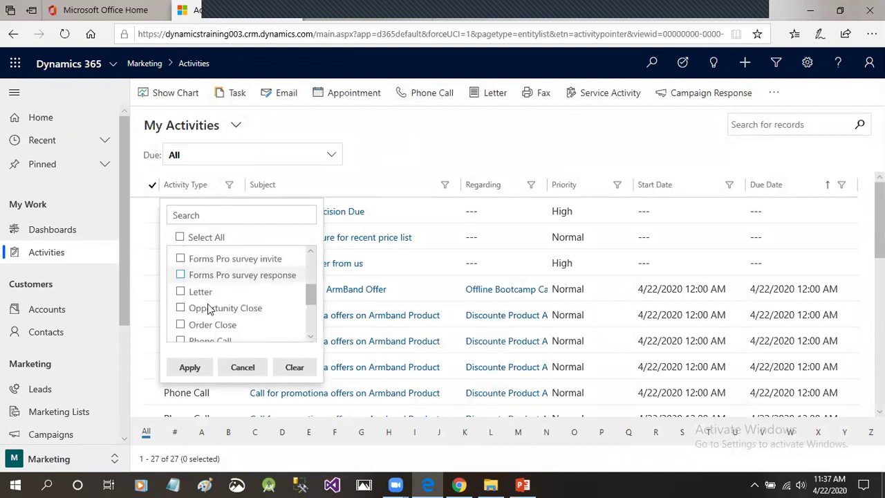
scroll(184, 325, "down", 3)
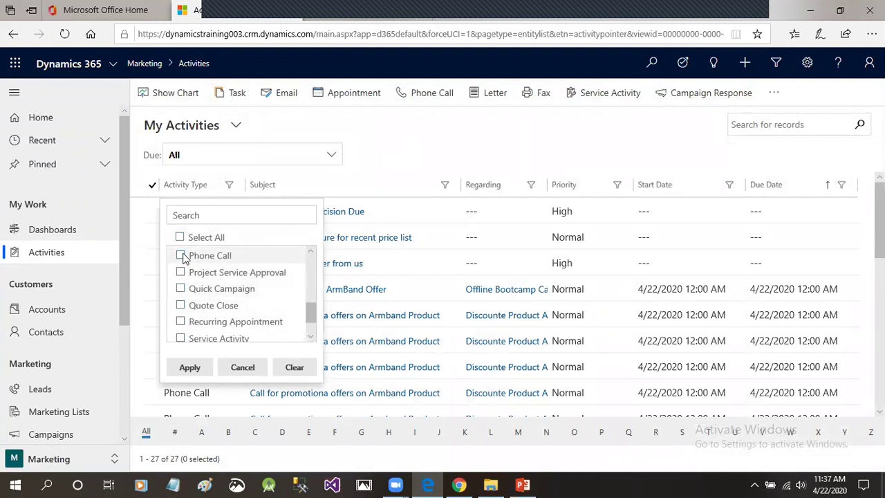
left_click(183, 256)
left_click(181, 254)
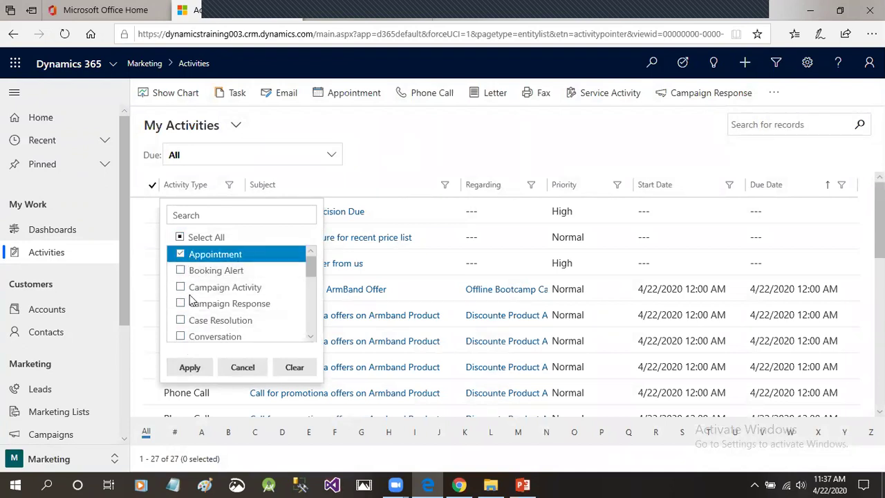
left_click(191, 367)
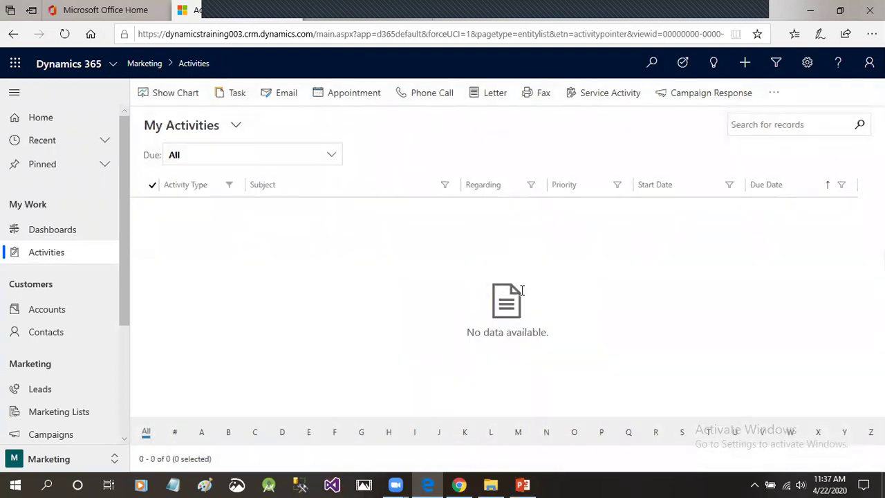
left_click(329, 159)
left_click(329, 159)
left_click(52, 253)
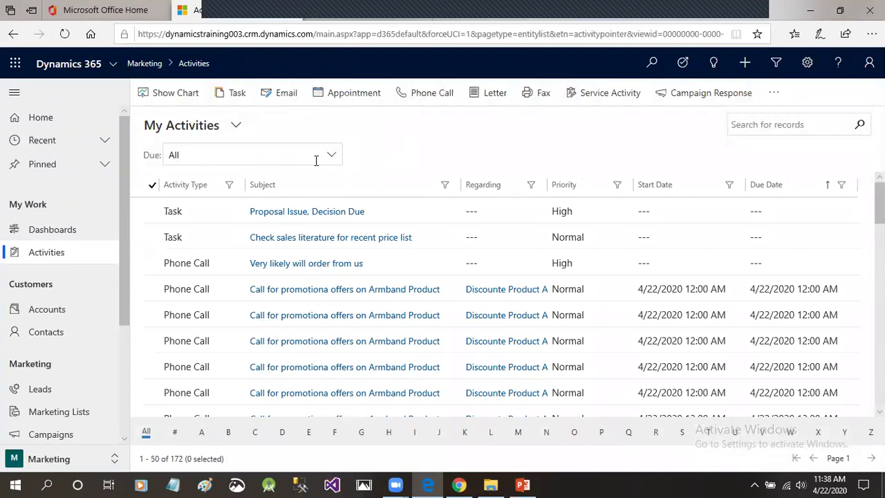
Filter Activity Type to Phone Call and scroll through the 169 resulting records.
left_click(229, 185)
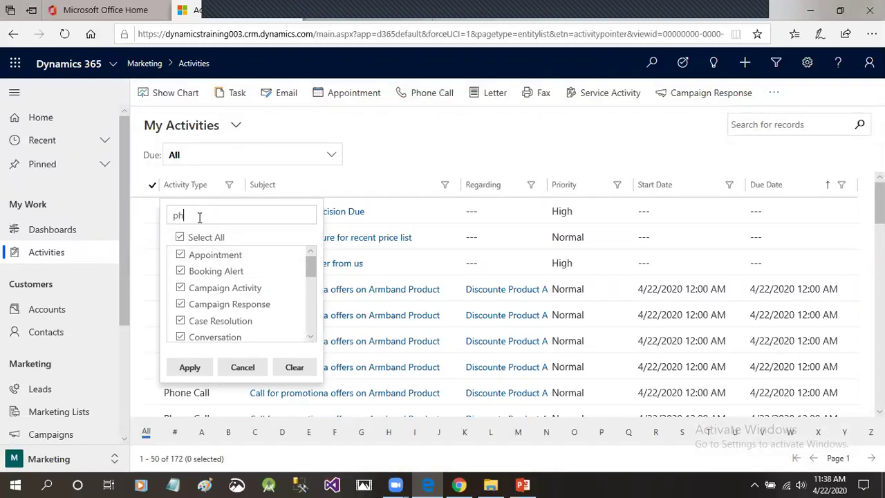
type("on")
left_click(199, 366)
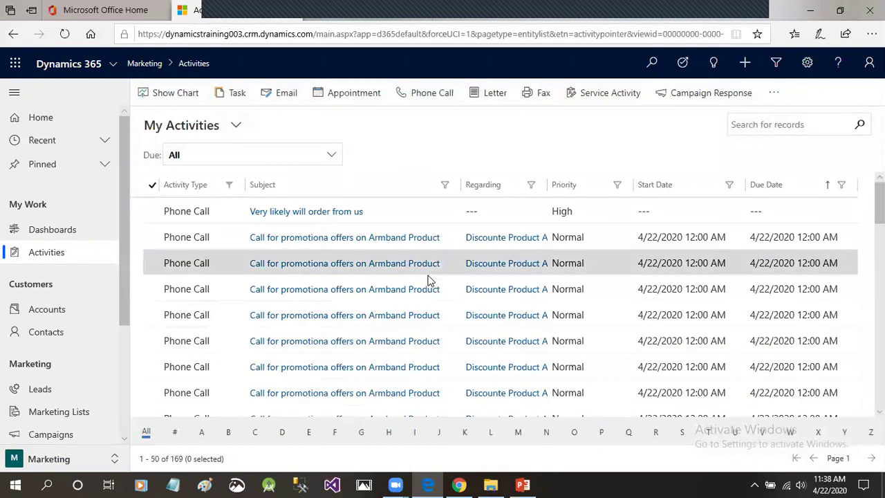
scroll(857, 233, "down", 1)
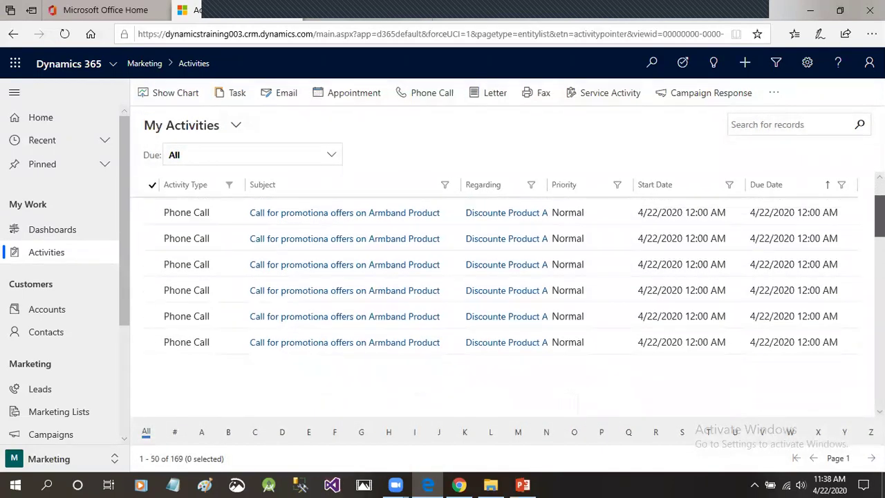
scroll(857, 233, "down", 2)
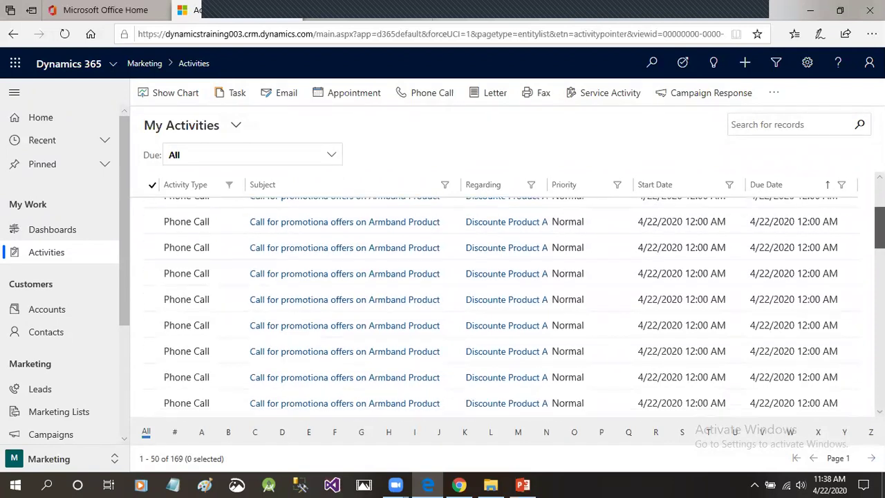
scroll(501, 388, "down", 2)
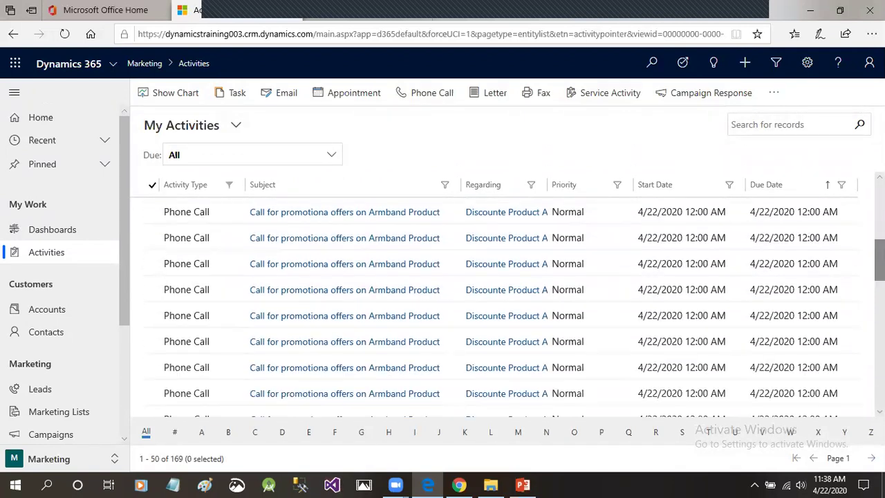
scroll(501, 388, "down", 2)
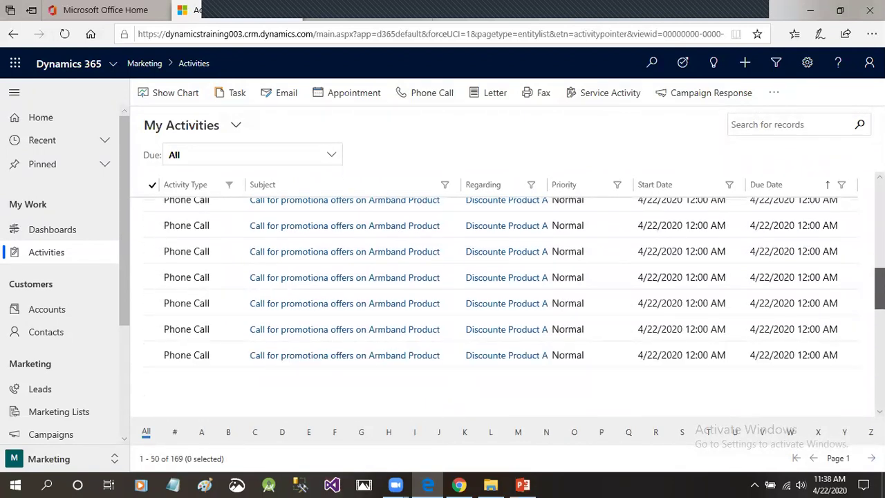
scroll(500, 297, "down", 2)
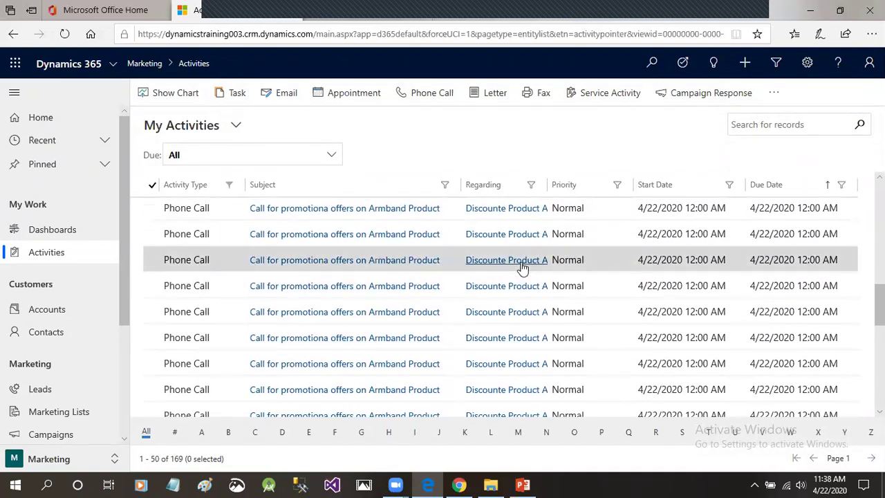
scroll(521, 266, "down", 2)
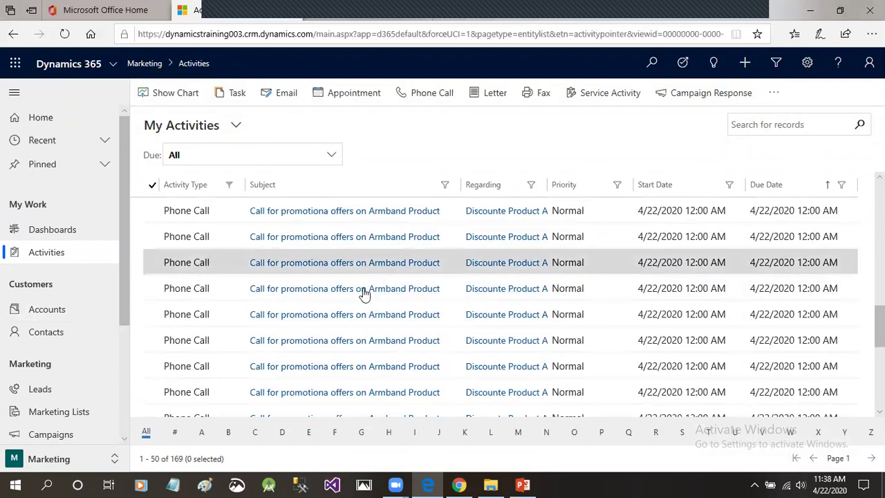
scroll(438, 285, "up", 1)
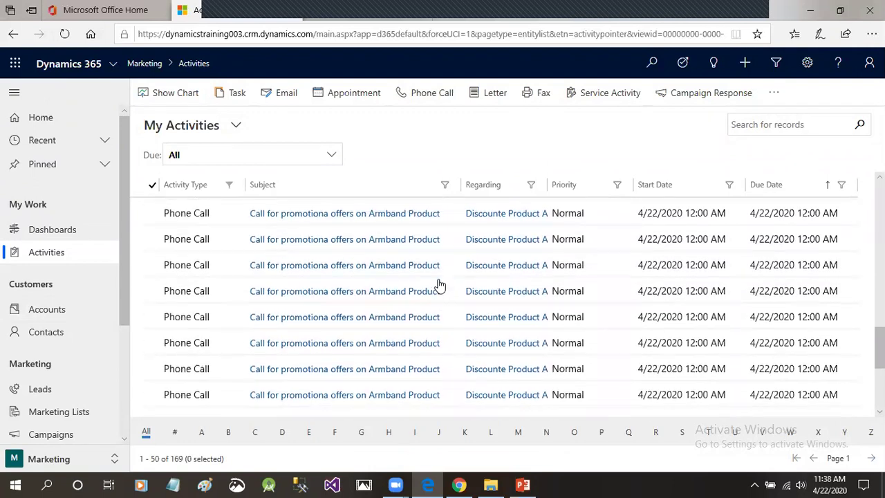
scroll(439, 284, "down", 1)
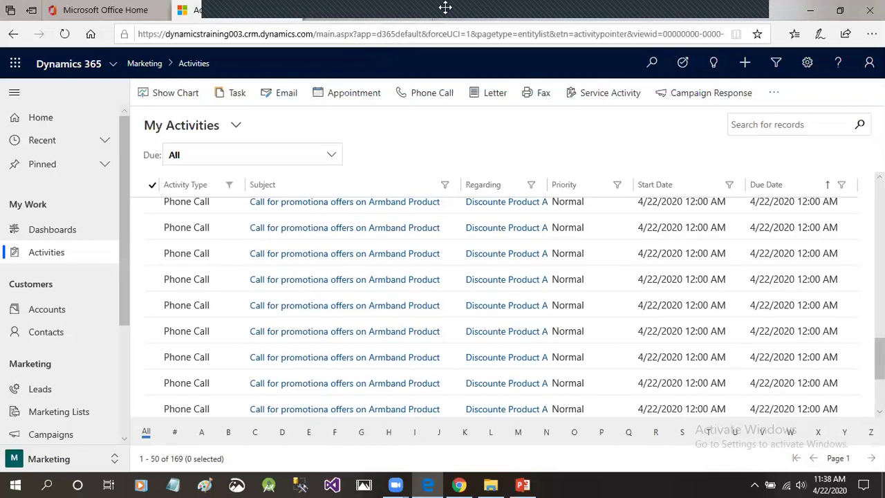
left_click(445, 8)
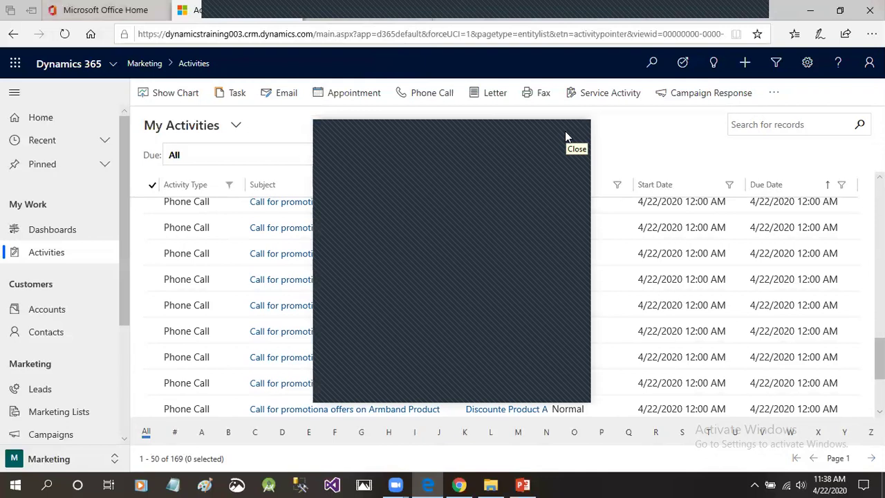
left_click(567, 130)
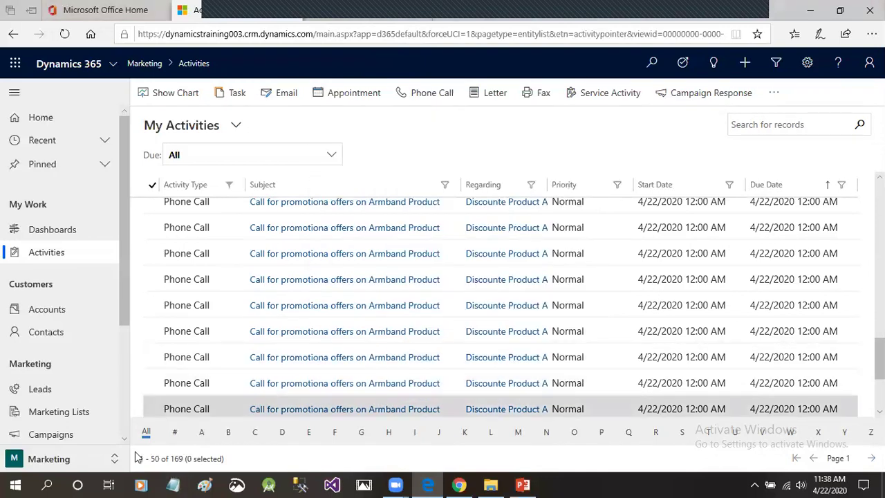
scroll(255, 380, "up", 1)
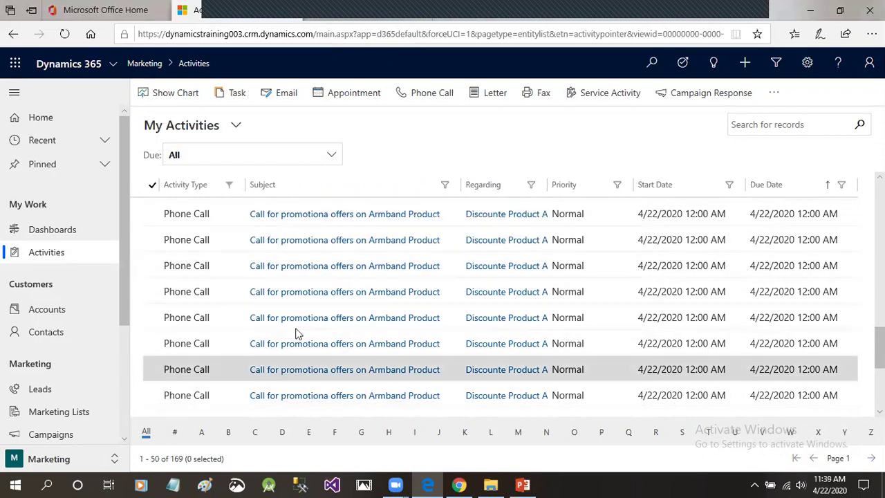
Open the Armband Product promotion phone call, check its recipients, and show the Convert To options.
double_click(235, 291)
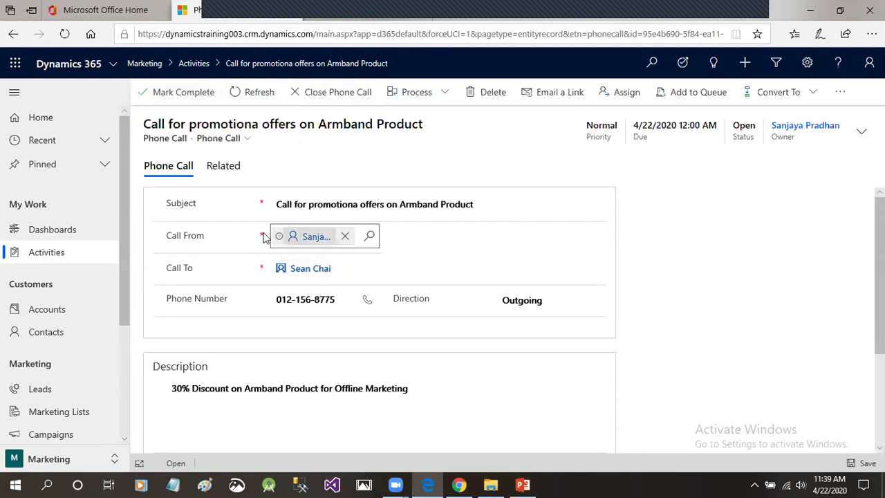
left_click(314, 275)
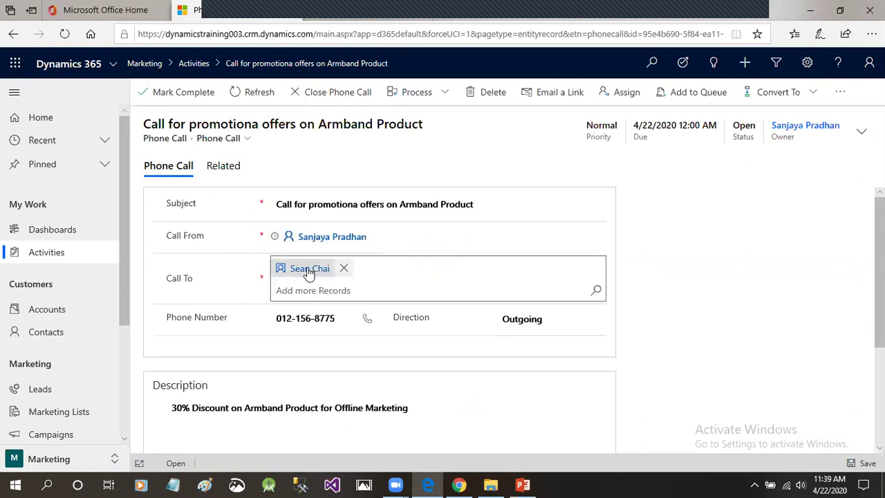
mouse_move(309, 272)
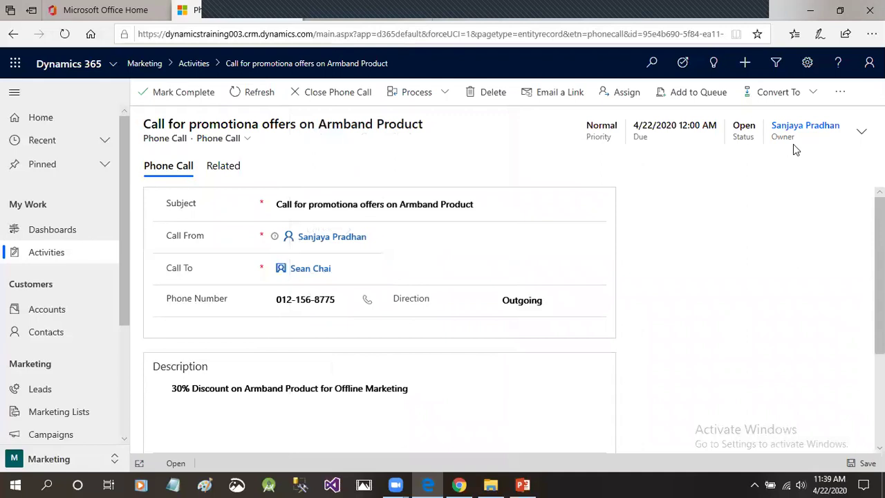
left_click(809, 97)
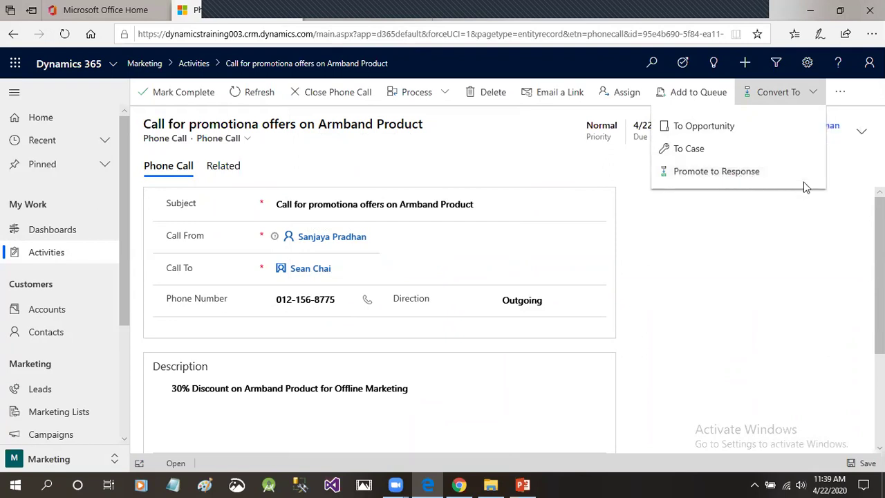
Promote the call to a response, opening a new campaign response with code Interested, channel Phone.
left_click(712, 173)
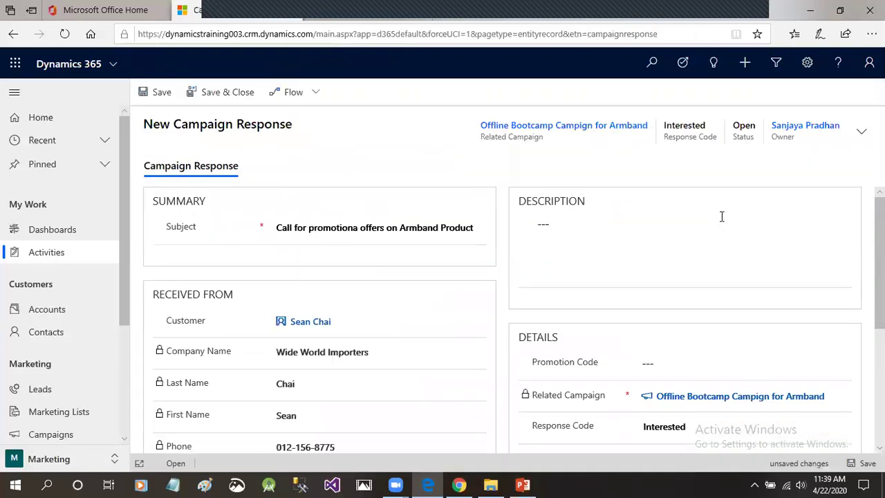
scroll(724, 216, "down", 1)
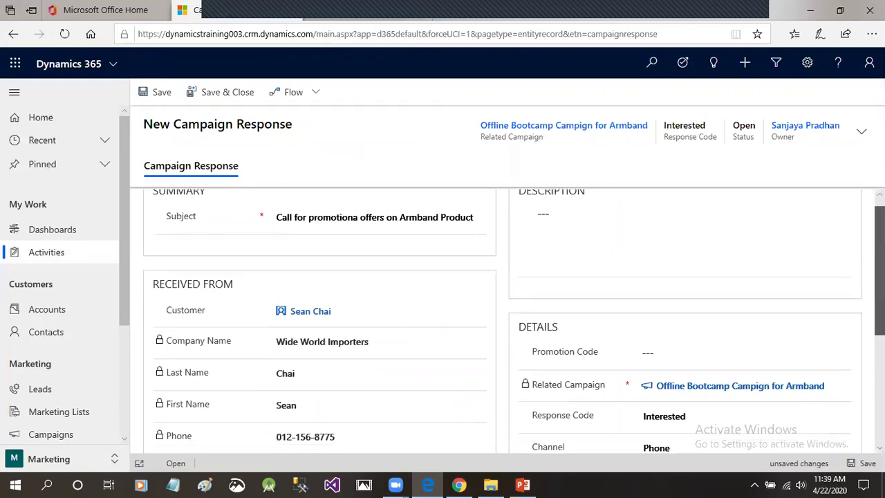
scroll(546, 230, "up", 1)
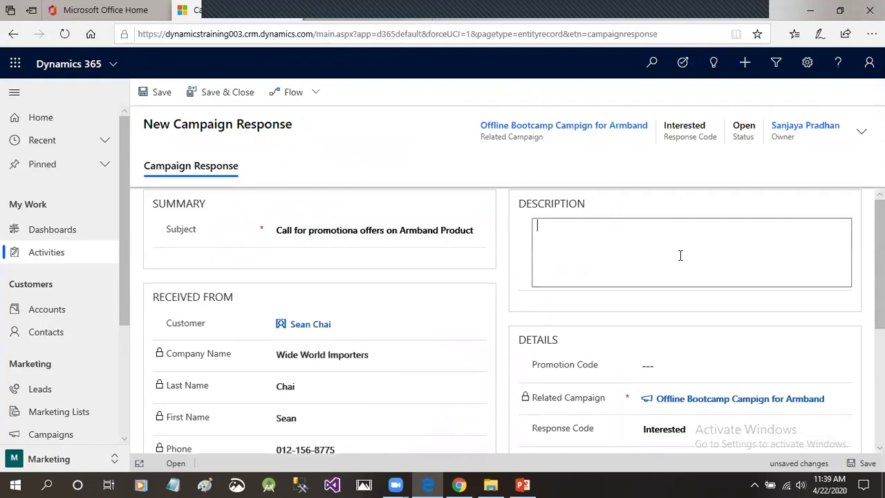
Enter description 'The customer is interestd in purchasing the produ', leave promotion code empty, and save.
type("The customer is interestd in")
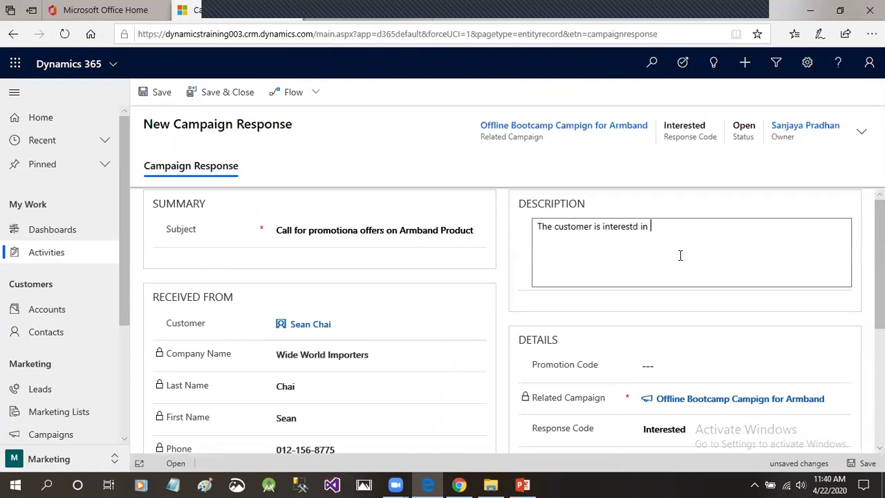
type(" purchasing the product")
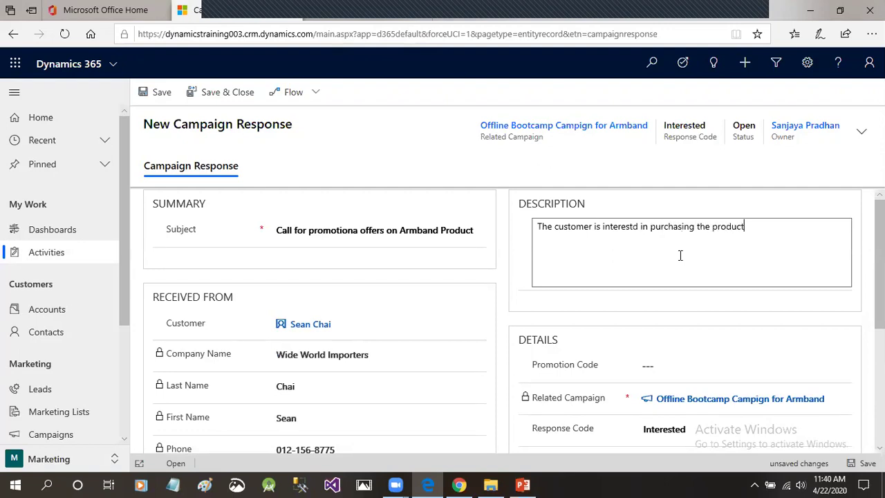
scroll(474, 302, "down", 1)
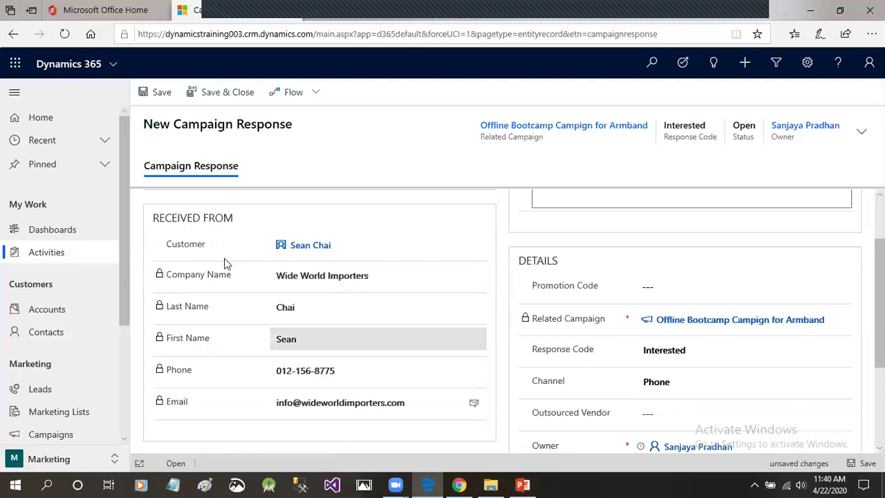
scroll(425, 344, "down", 1)
scroll(429, 347, "up", 1)
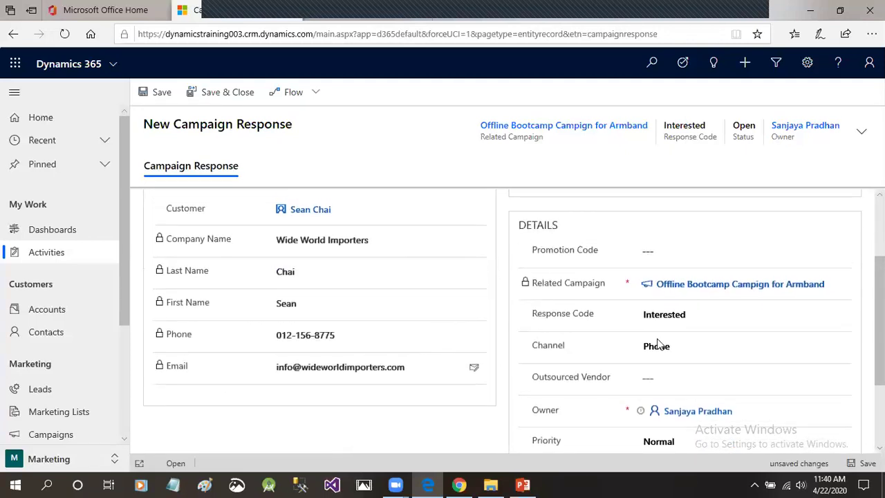
scroll(684, 336, "up", 2)
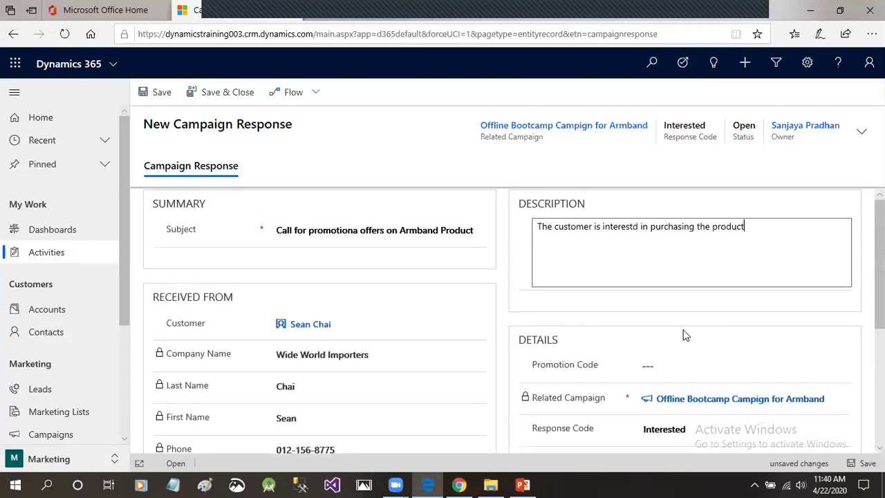
left_click(653, 367)
left_click(566, 320)
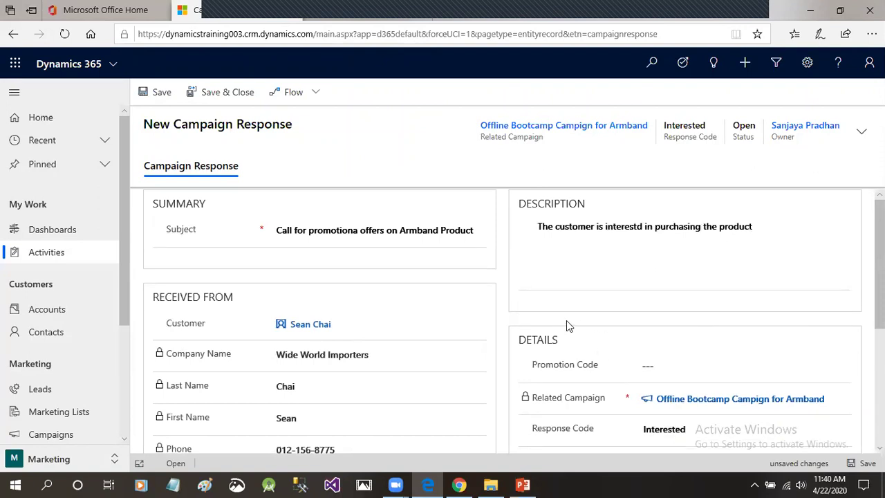
left_click(159, 92)
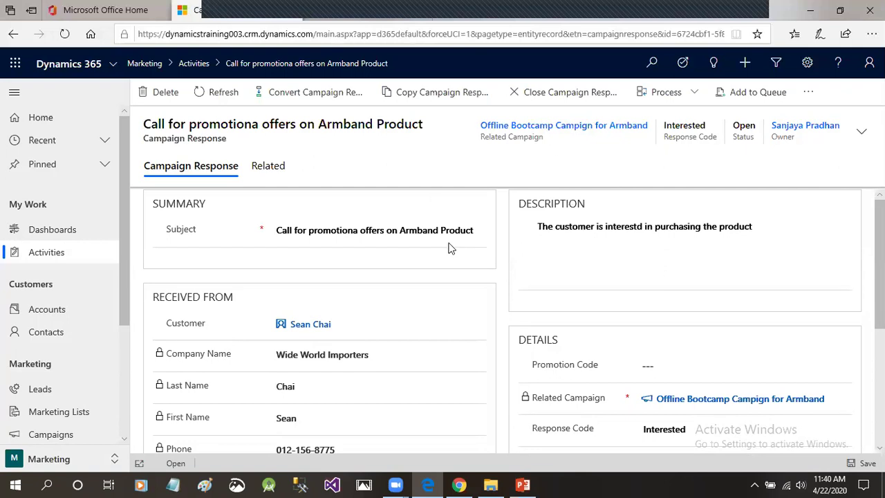
Convert the campaign response with the 'Create a lead' method and finish the wizard.
left_click(320, 95)
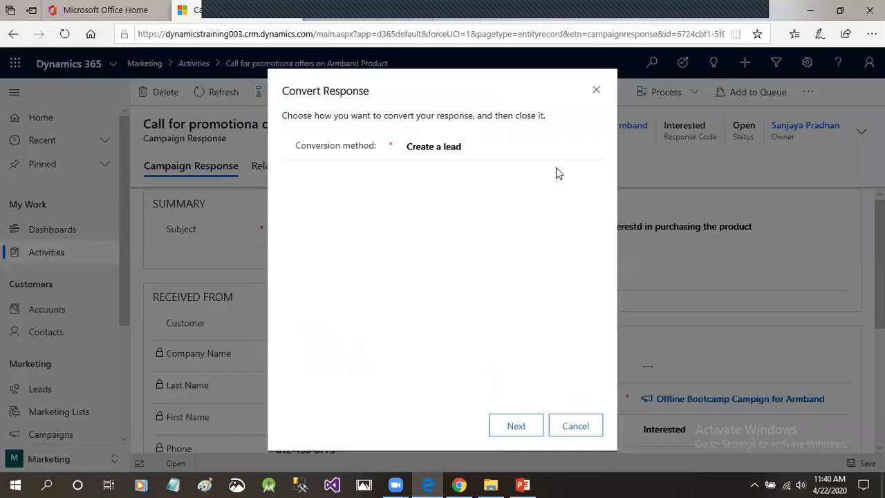
left_click(486, 151)
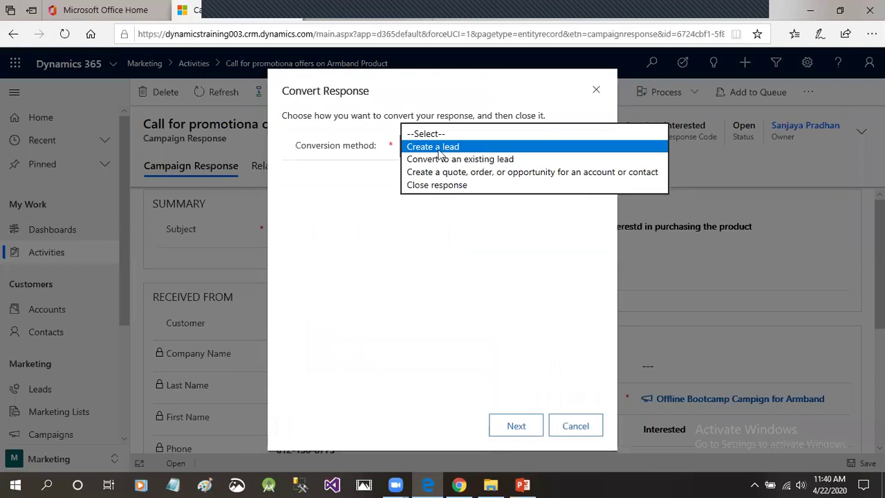
left_click(492, 151)
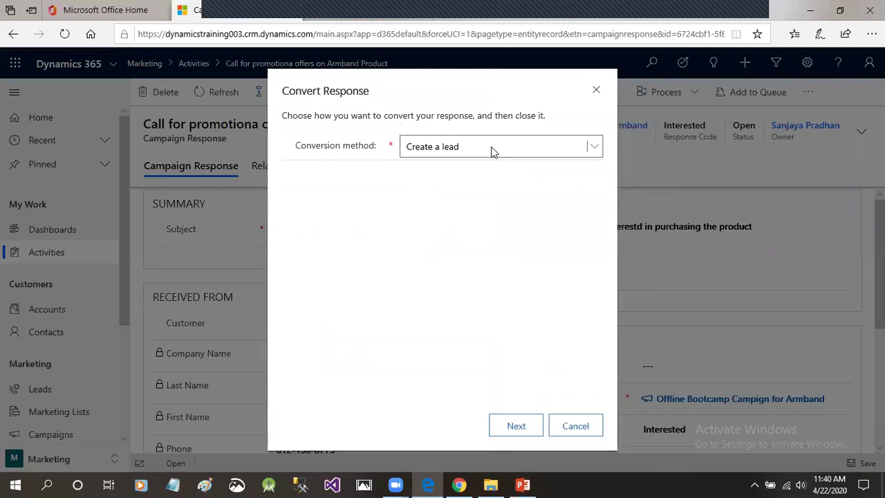
left_click(550, 147)
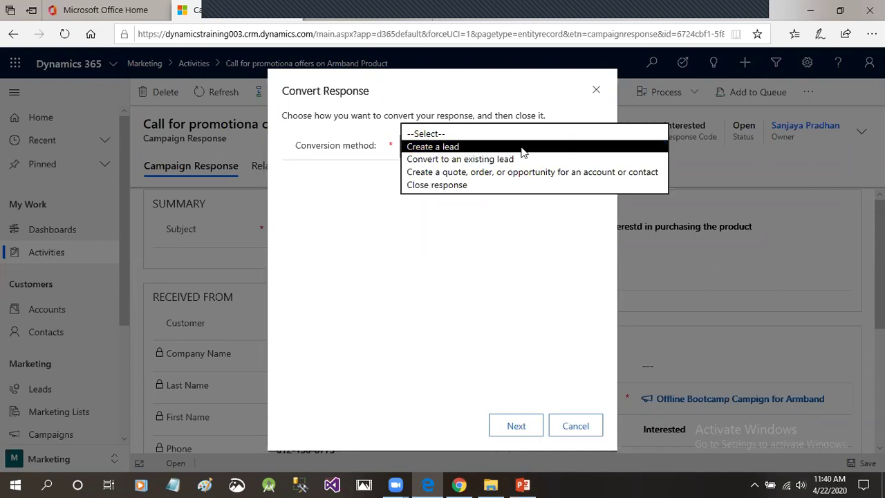
left_click(521, 147)
left_click(525, 427)
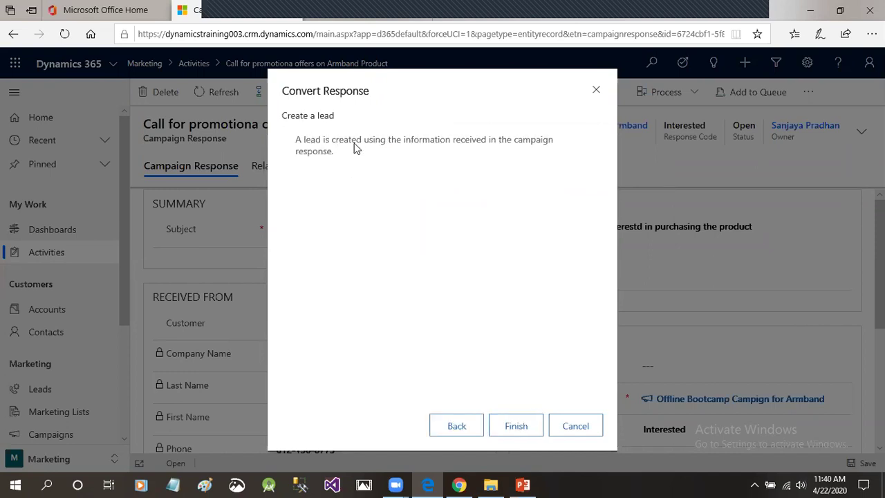
left_click_drag(528, 144, 351, 144)
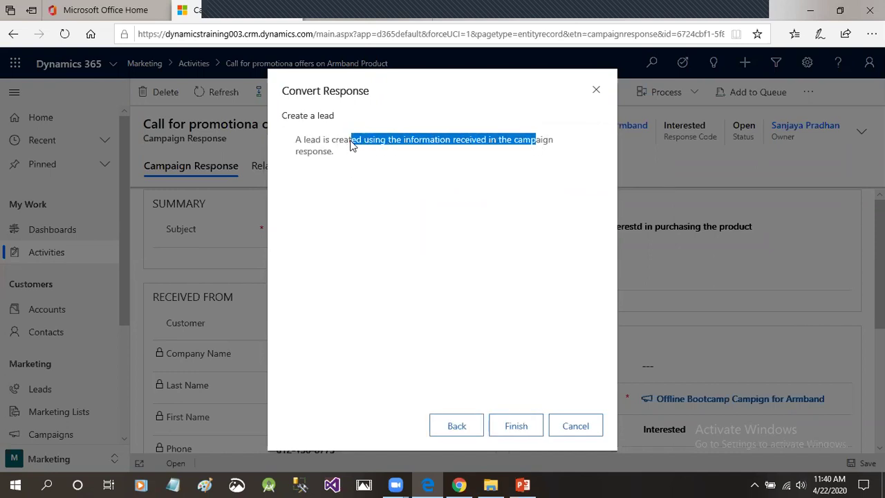
left_click_drag(300, 154, 358, 156)
left_click(357, 156)
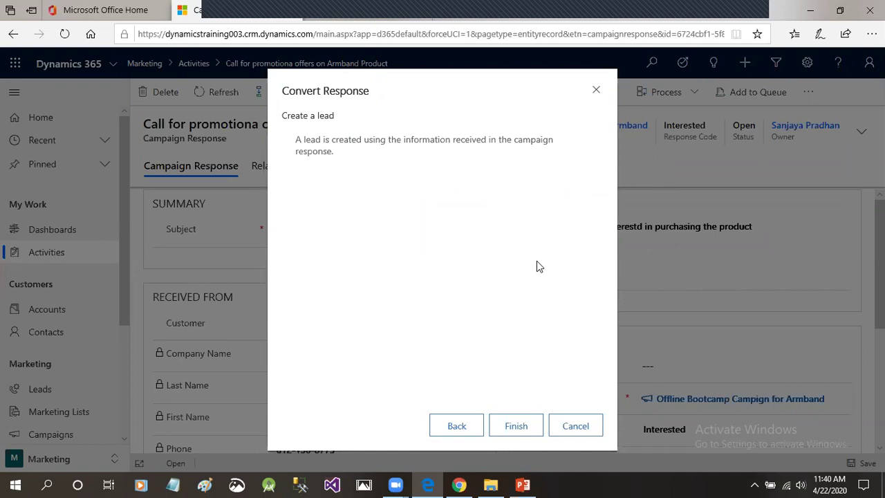
left_click(530, 421)
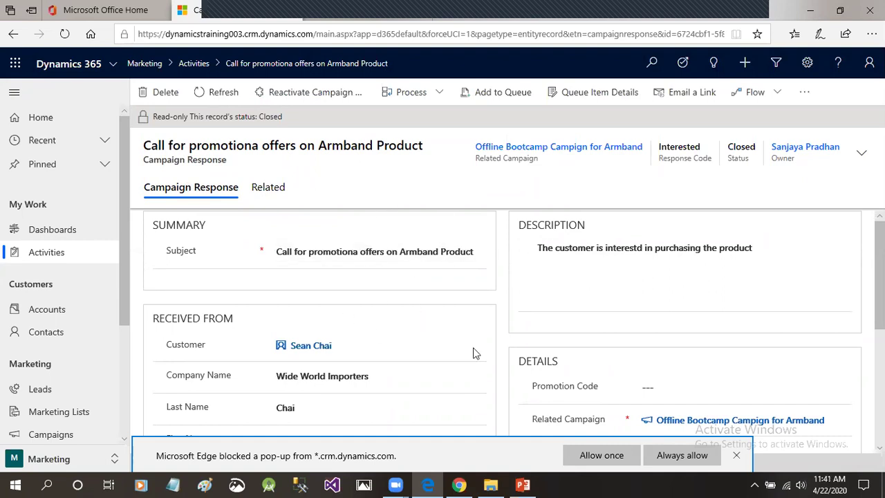
Allow the blocked lead window to open once, then close the new lead window.
left_click(607, 456)
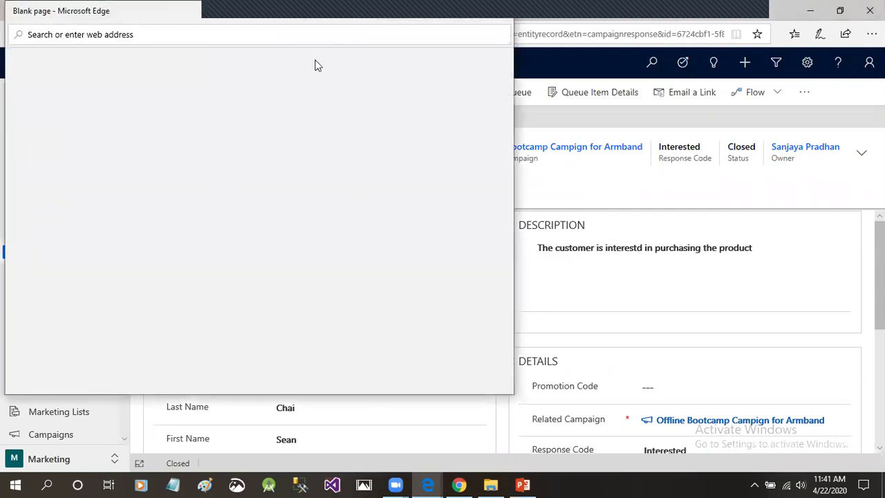
left_click_drag(302, 11, 503, 49)
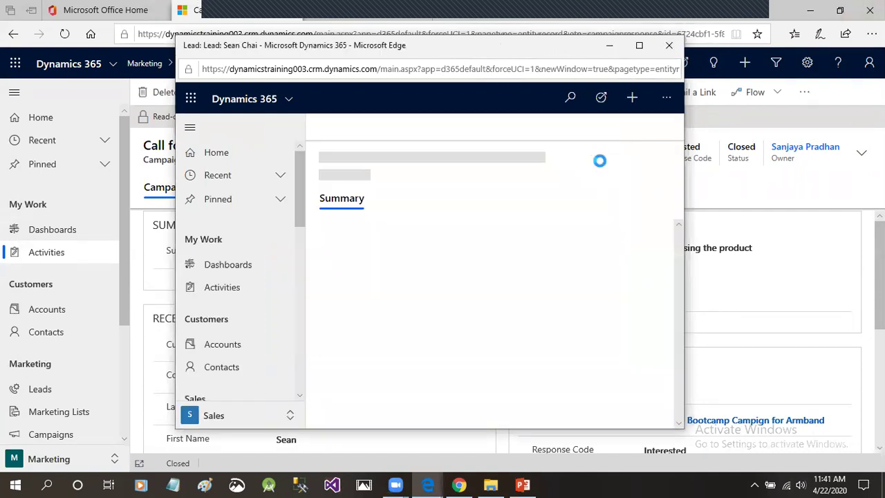
left_click(668, 45)
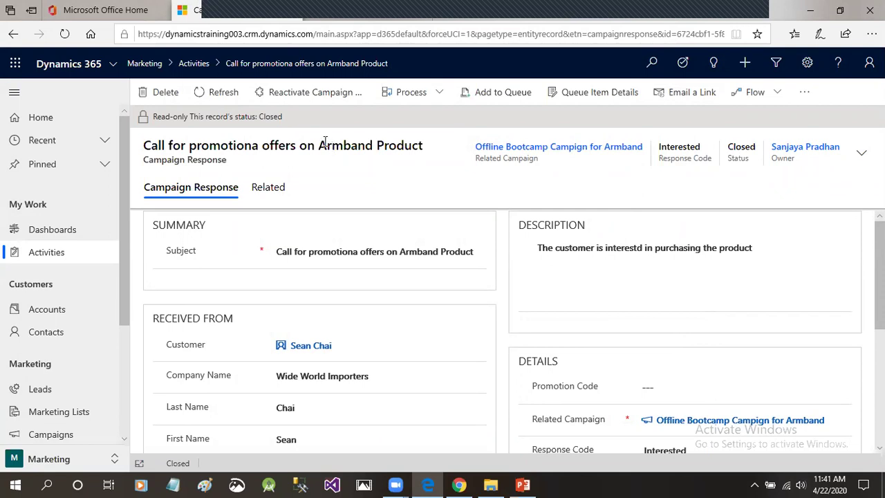
Reactivate the campaign response and convert it to an Opportunity via 'Create a quote, order, or opportunity'.
left_click(308, 97)
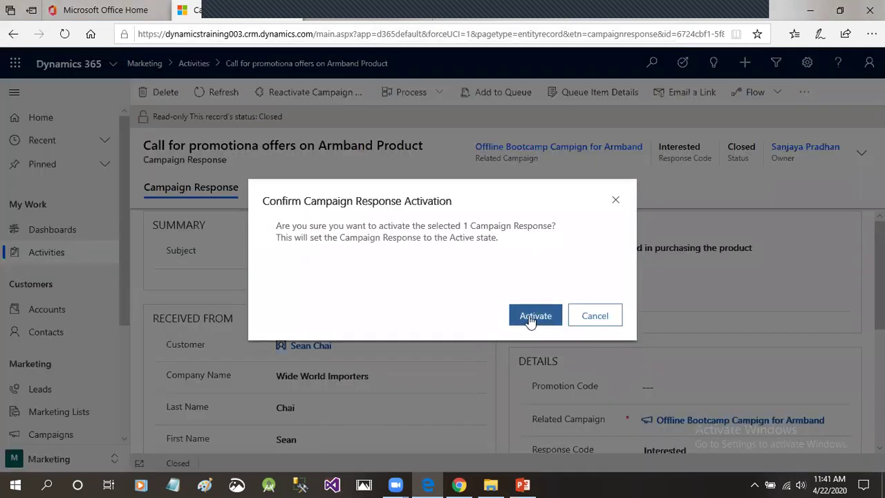
key("Return")
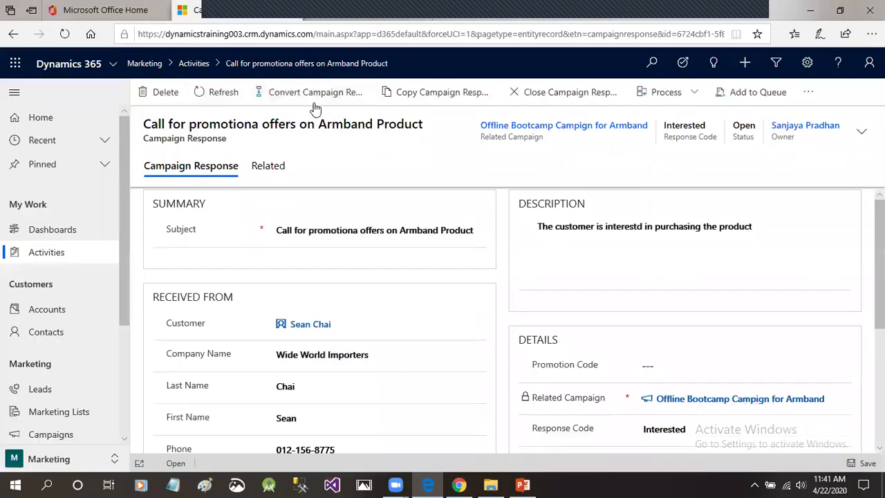
left_click(330, 93)
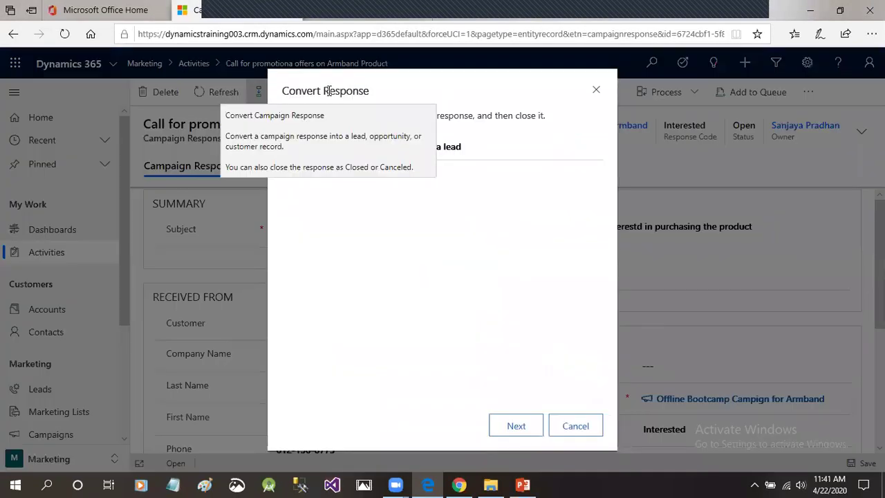
left_click(495, 153)
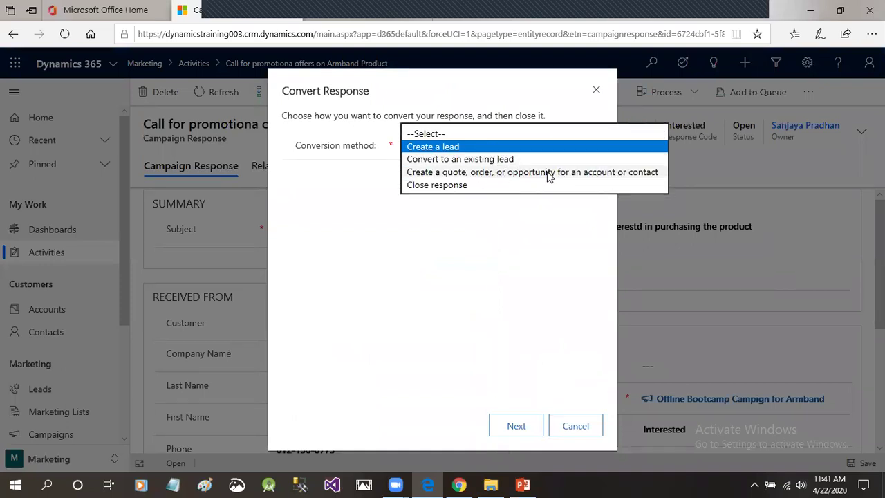
left_click(500, 176)
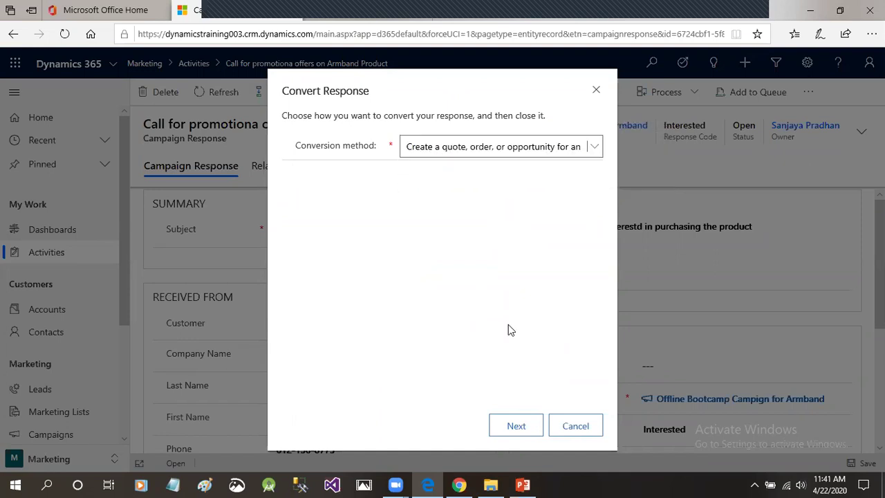
left_click(517, 427)
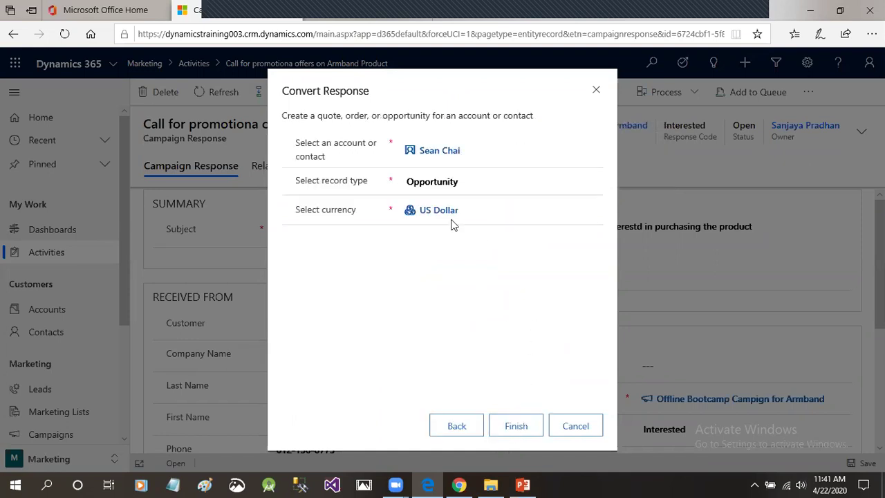
left_click(466, 182)
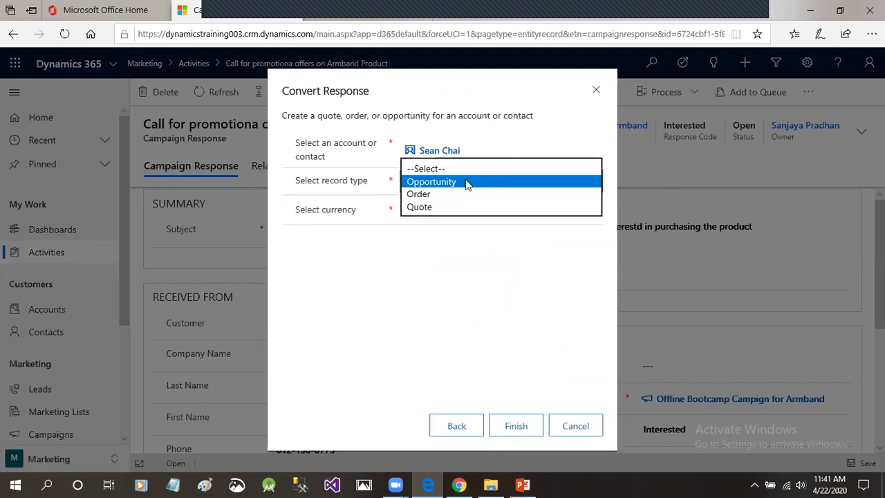
left_click(438, 185)
left_click(523, 426)
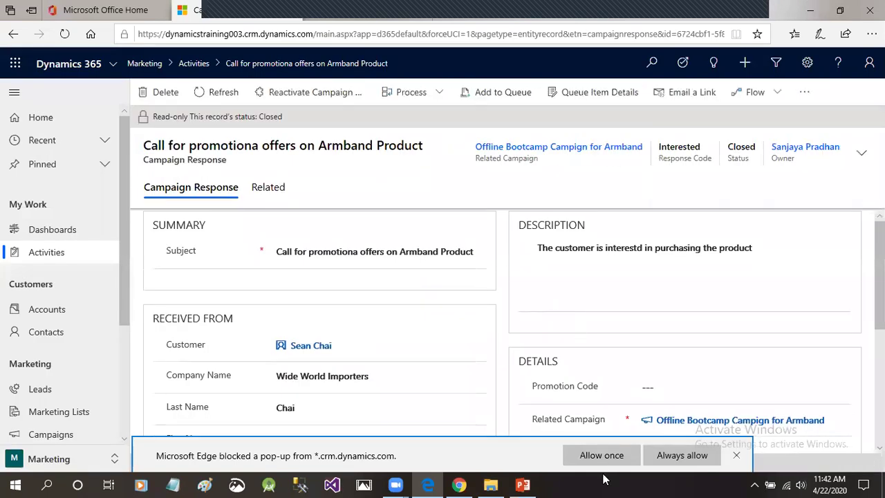
Allow the blocked pop-up and maximize the 'Call for promotiona offers on Armband Product' opportunity window.
left_click(601, 455)
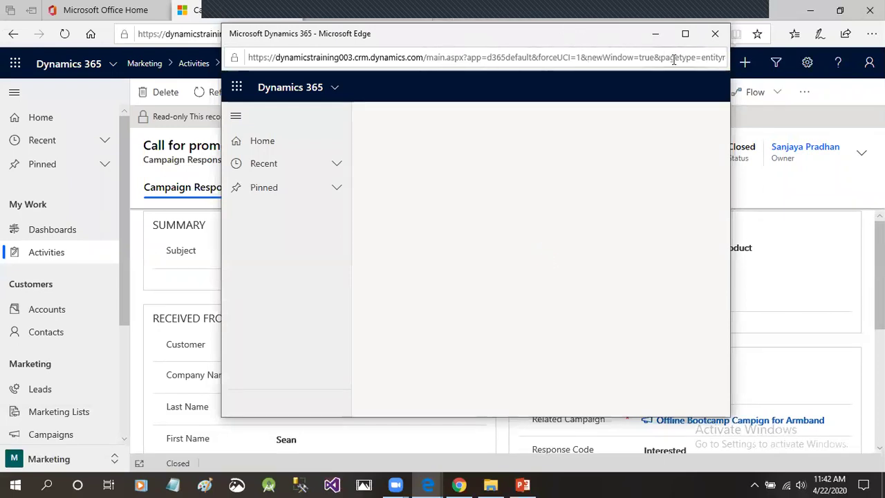
left_click(685, 34)
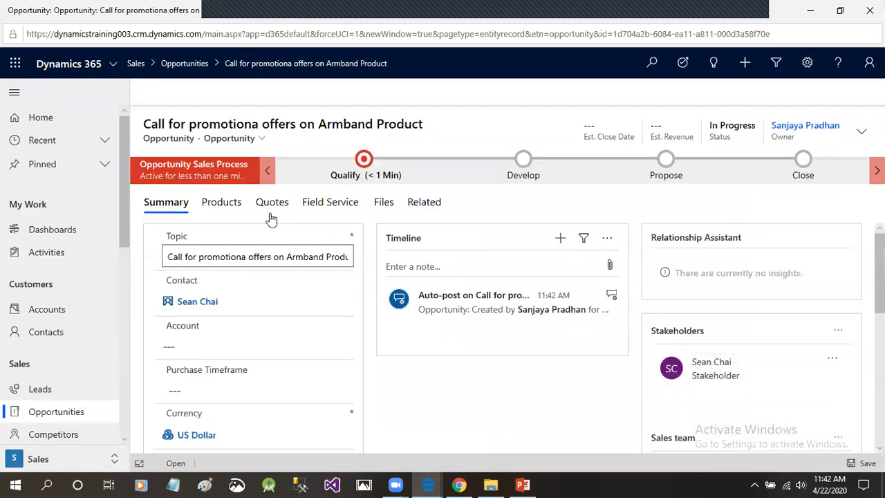
Show the opportunity's Products tab: no price list, Revenue set to User Provided, empty product list.
left_click(223, 202)
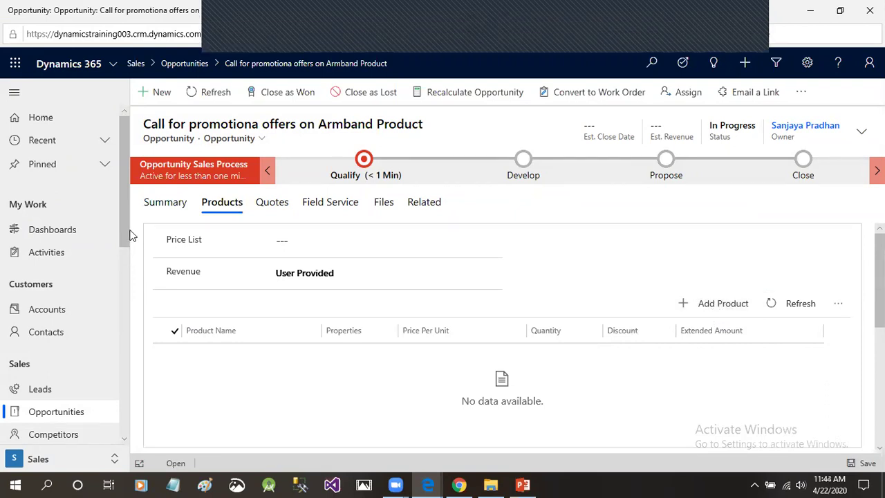
left_click_drag(123, 225, 121, 252)
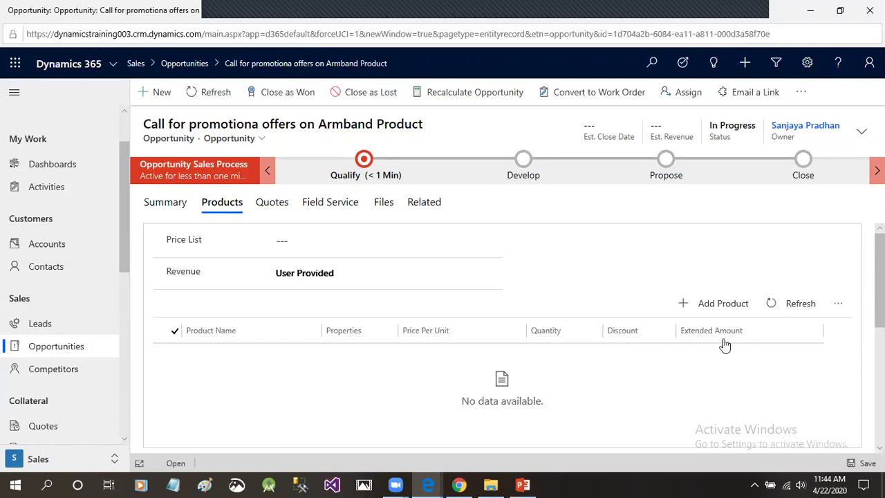
left_click_drag(123, 203, 122, 235)
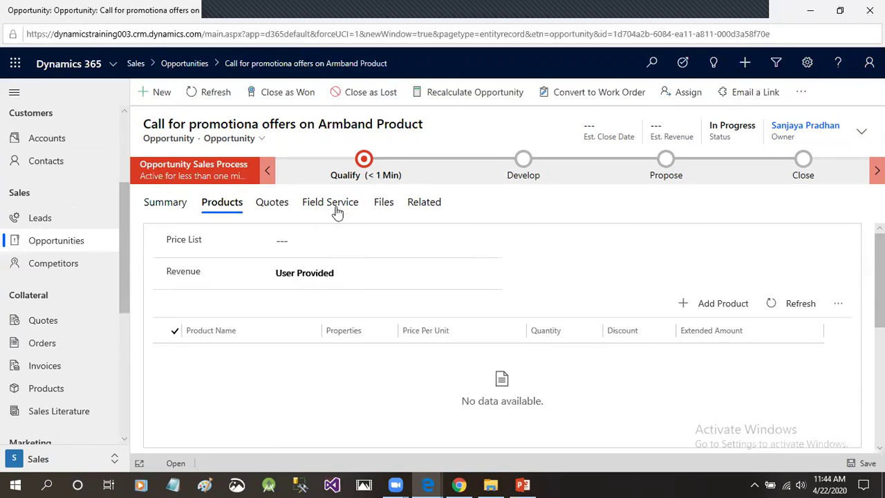
Browse the opportunity's Quotes, Field Service and Files tabs, then return to the Summary tab.
left_click(287, 207)
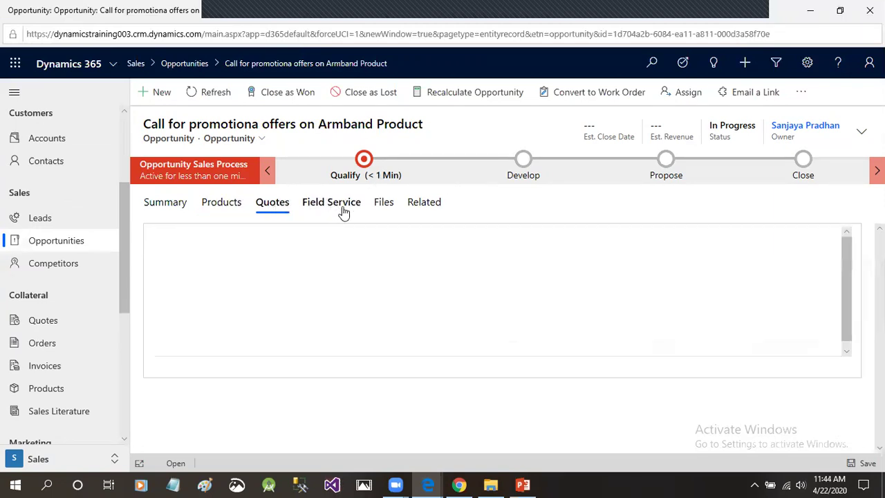
left_click(341, 210)
left_click(421, 201)
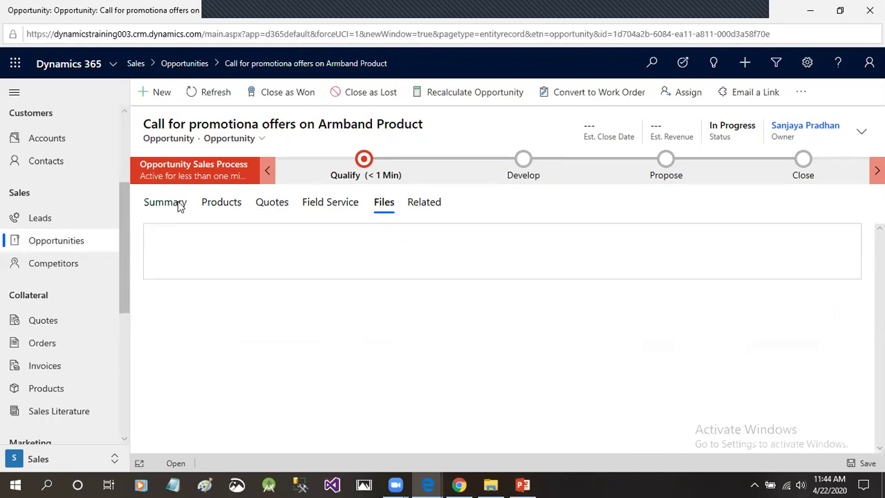
left_click(216, 205)
left_click_drag(125, 237, 125, 342)
scroll(80, 299, "down", 1)
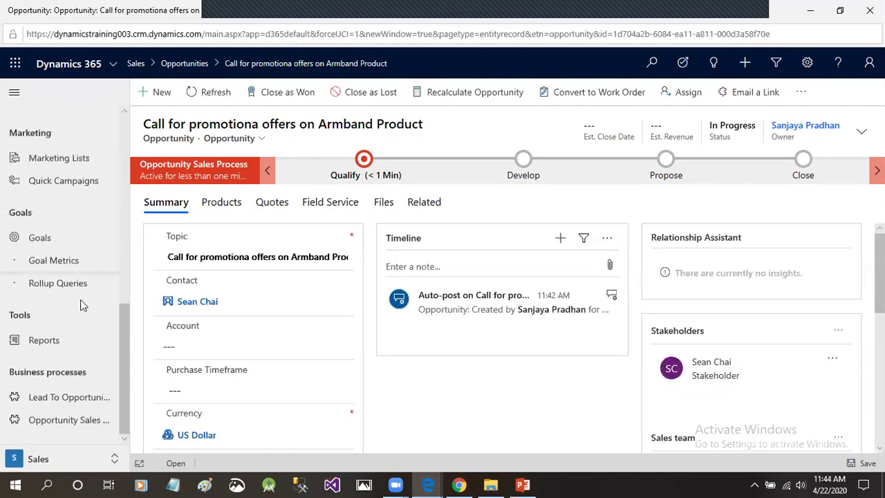
scroll(67, 297, "up", 5)
scroll(66, 294, "up", 2)
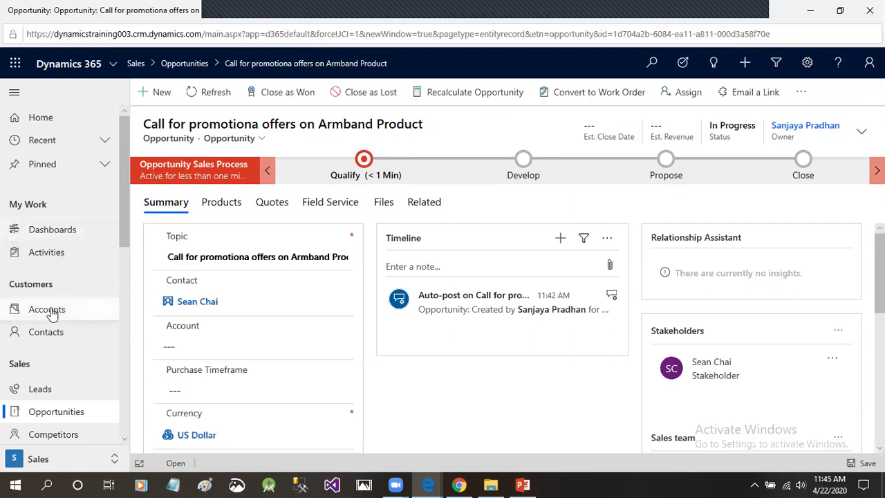
Open the opportunity owner's user record from the Owner link in the header.
left_click(799, 127)
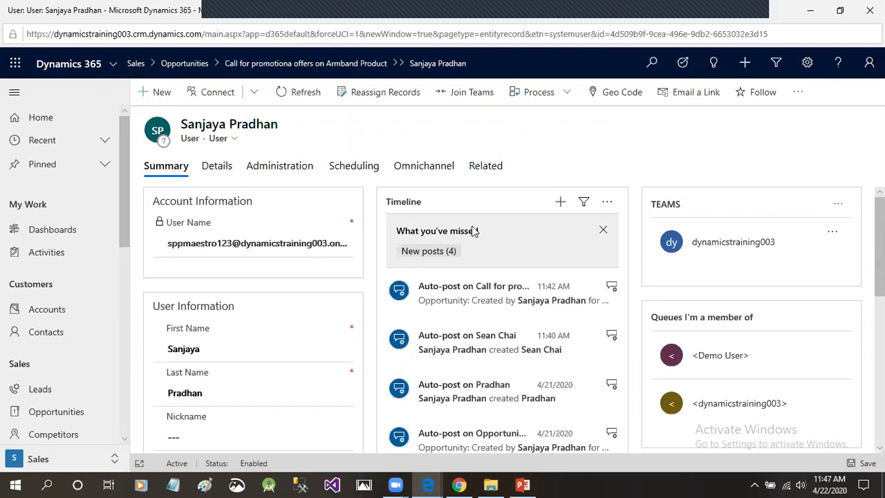
left_click_drag(124, 225, 129, 377)
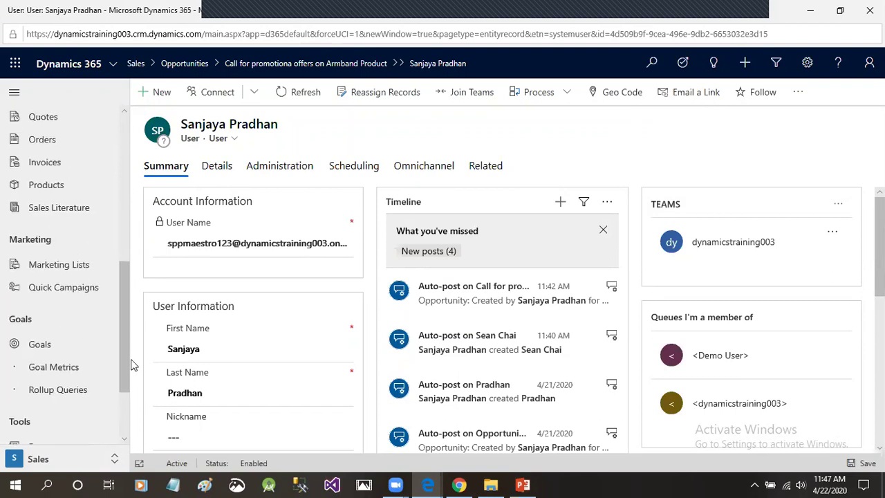